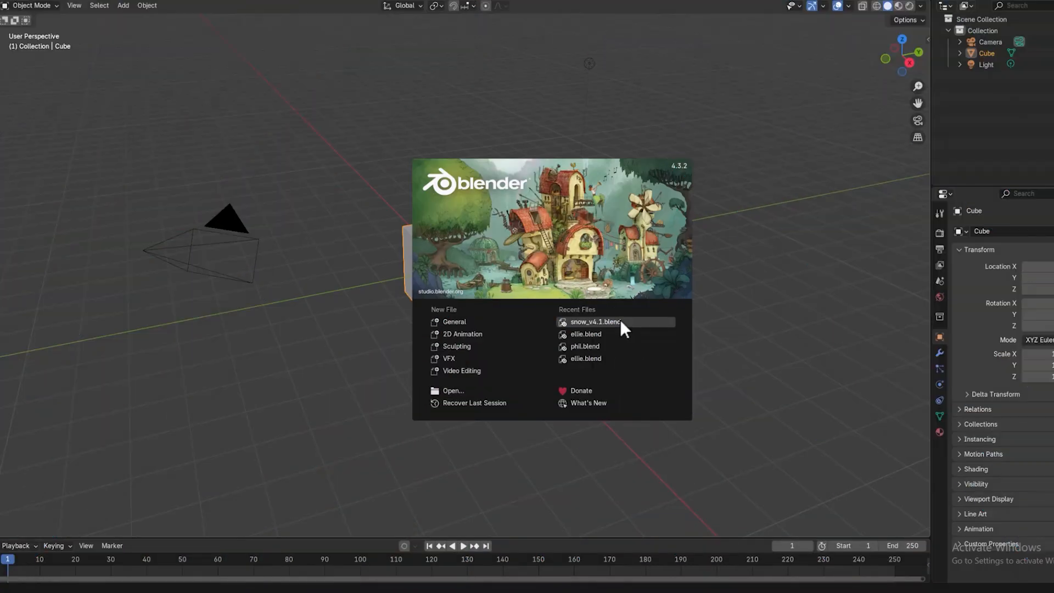
- Open the recent file snow_v4.1.blend without allowing its scripts to run, and scrub the walk cycle back to frame 0
left_click(596, 322)
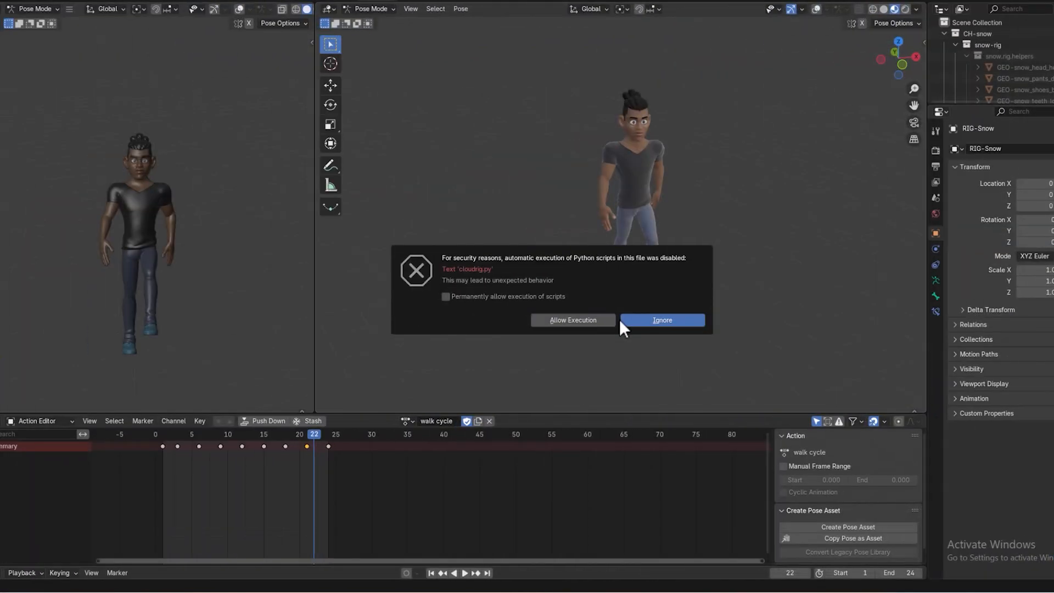
left_click(643, 321)
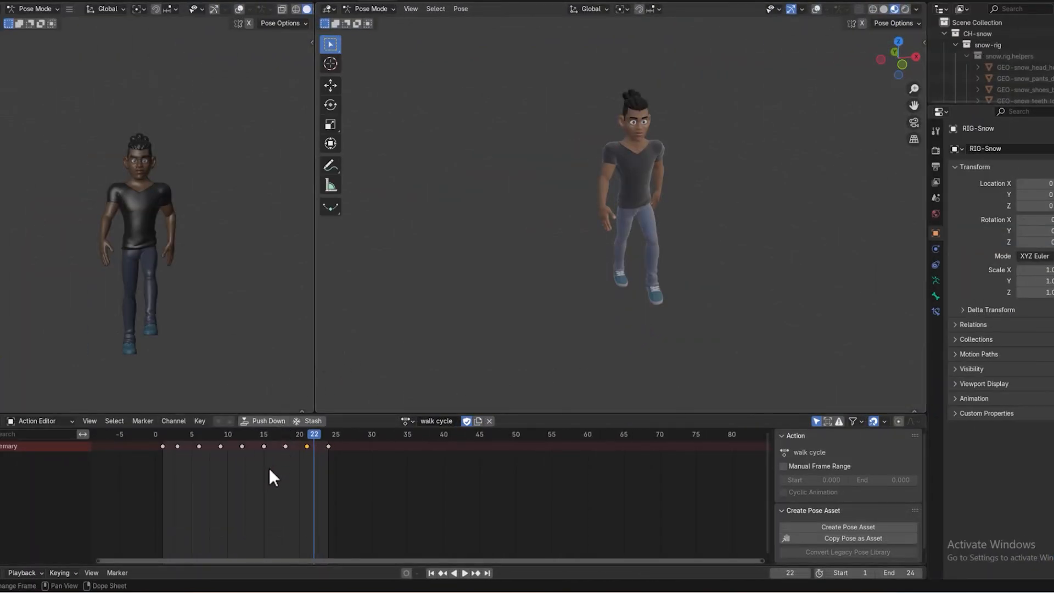
key("space")
left_click_drag(314, 433, 155, 440)
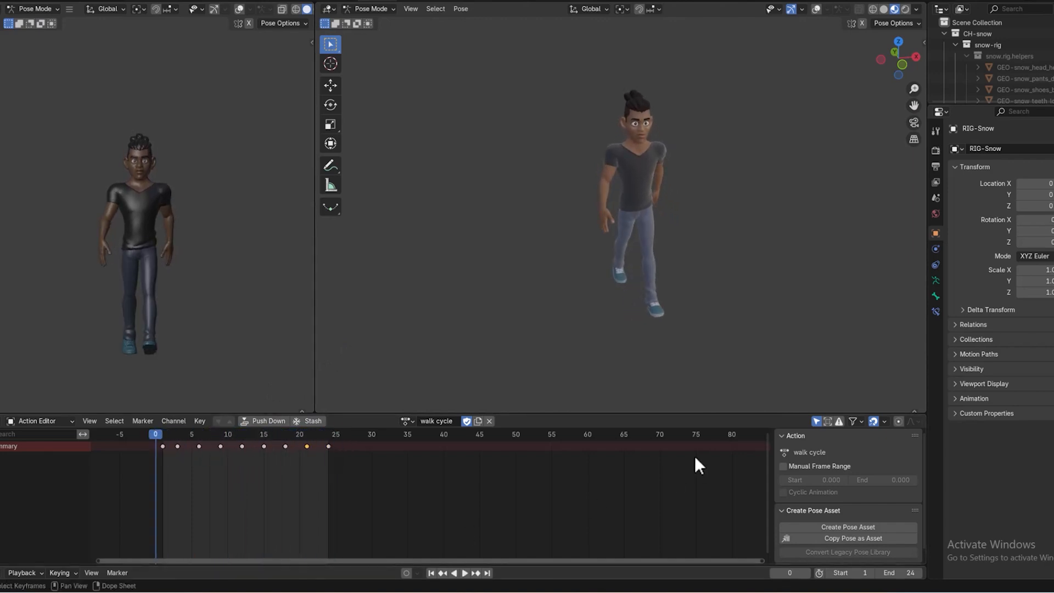
- Turn on the Screencast Keys display and enlarge the 3D viewports by shrinking the Action Editor area
left_click(922, 41)
left_click(919, 134)
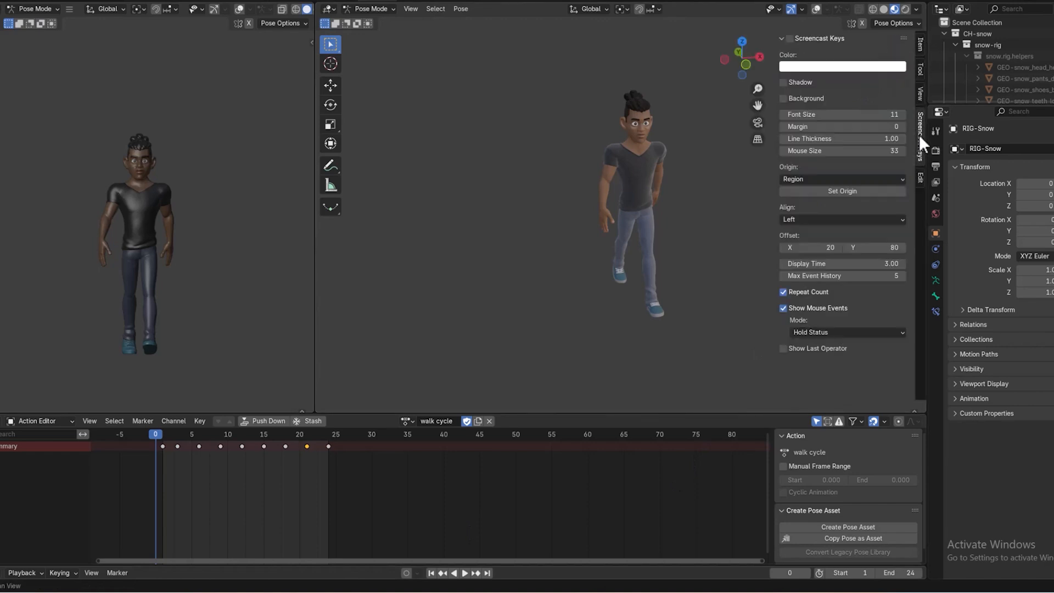
left_click(790, 39)
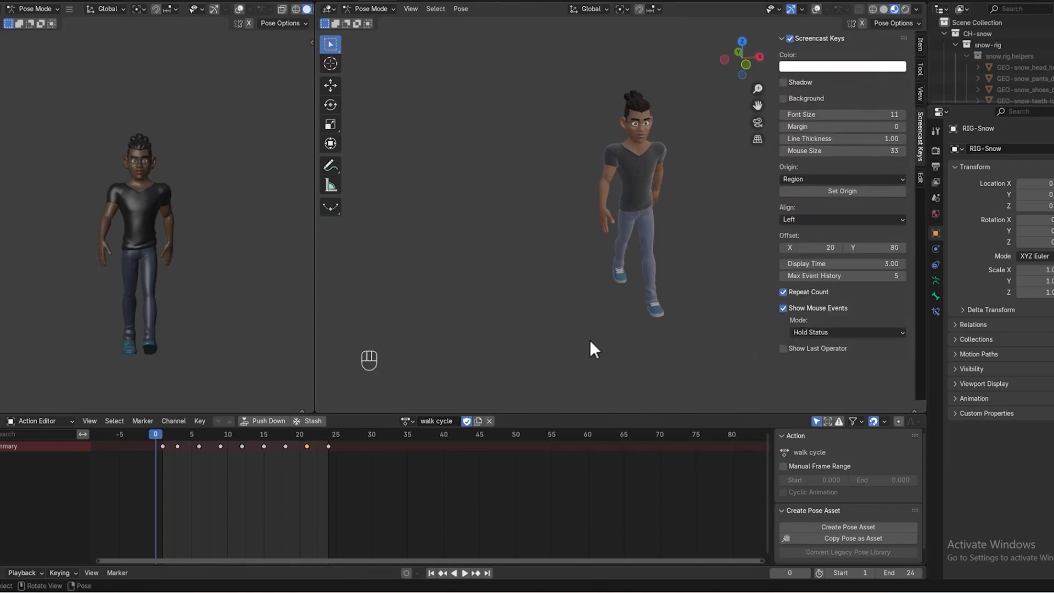
key("n")
scroll(810, 324, "up", 2)
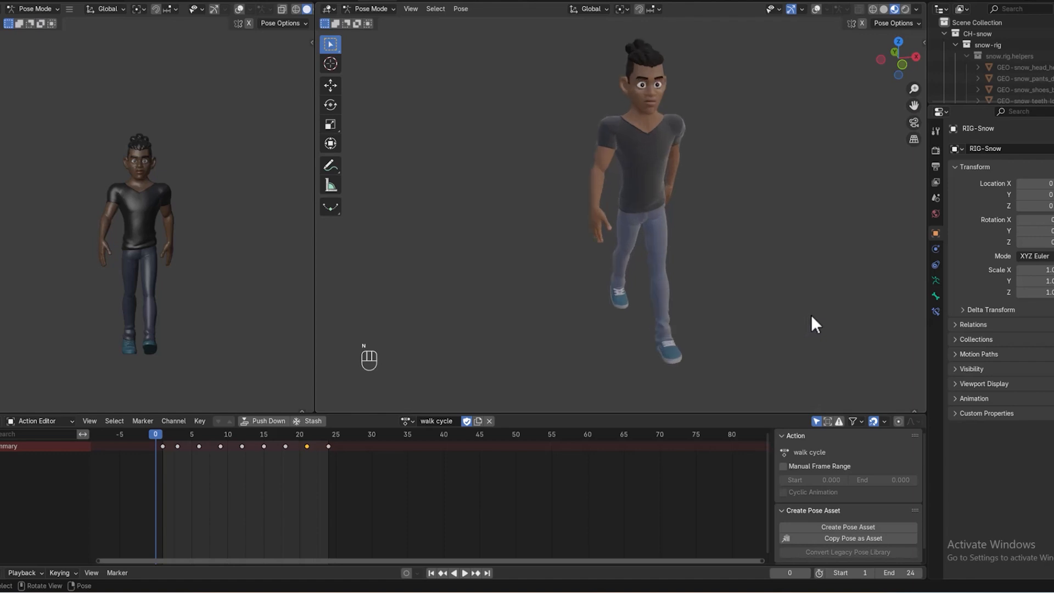
left_click_drag(609, 413, 623, 449)
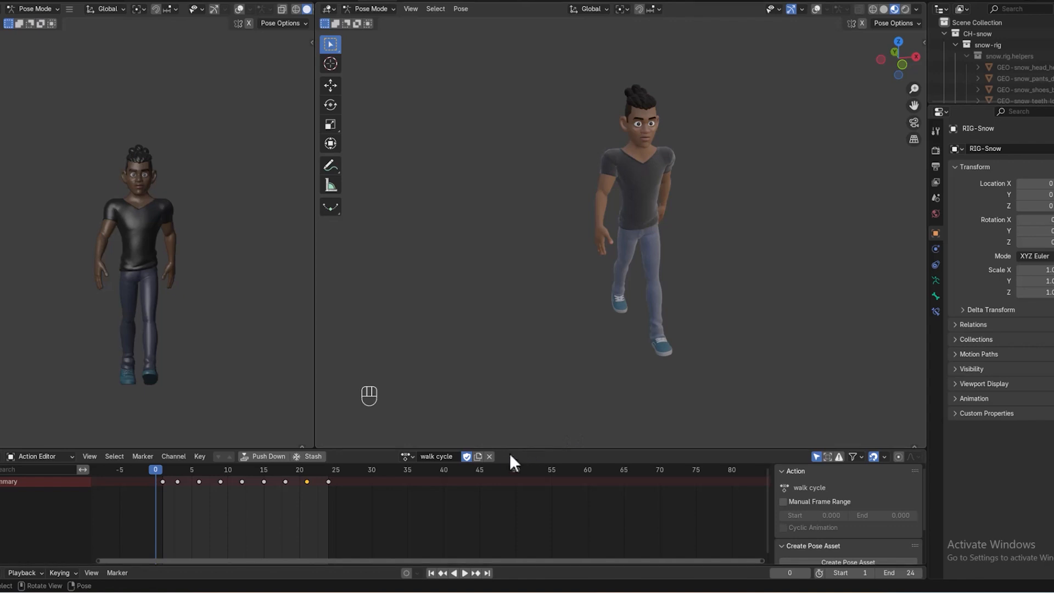
- Unlink the walk cycle action from the rig and create a new action named RUN CYCLE
left_click(490, 456)
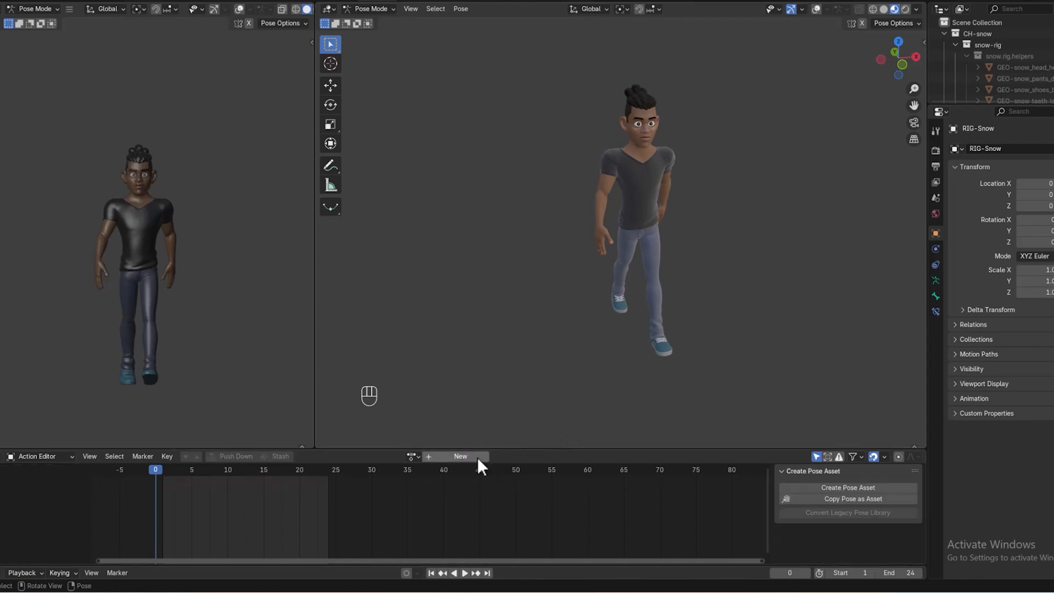
left_click(476, 456)
double_click(447, 455)
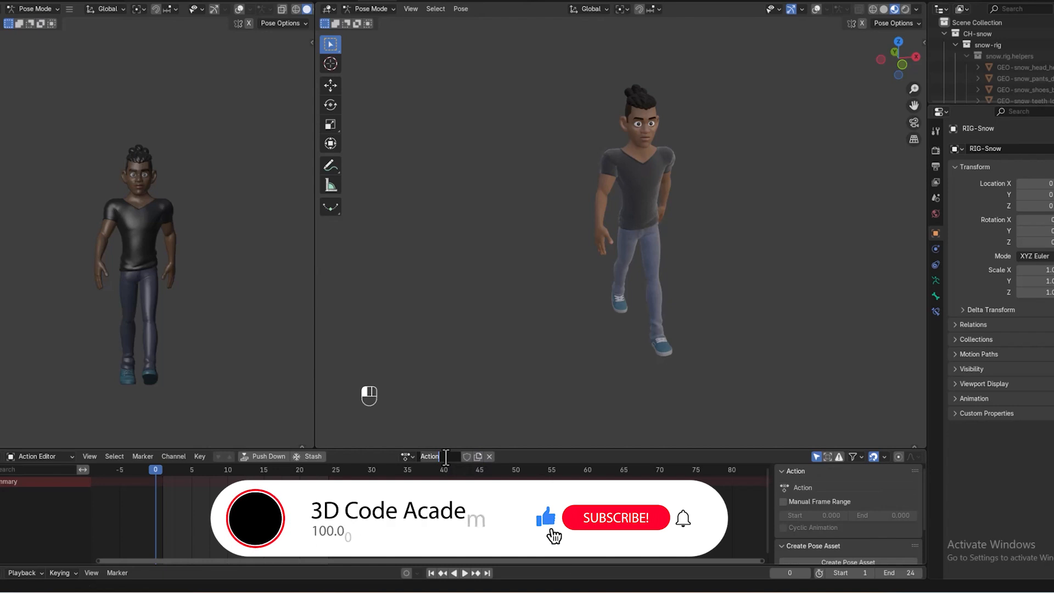
type("RUN A")
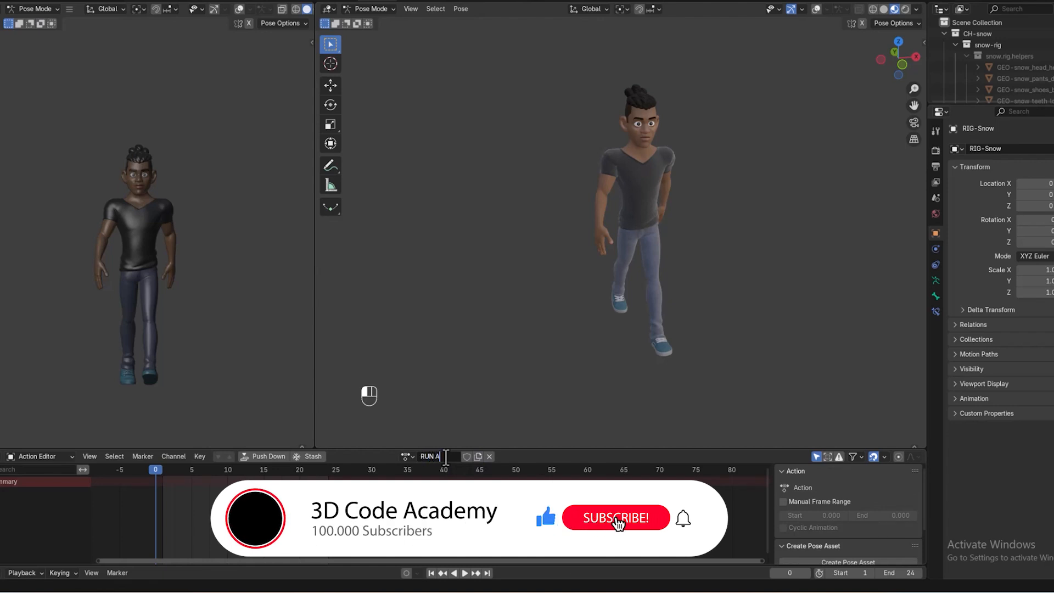
key("BackSpace")
type("CY")
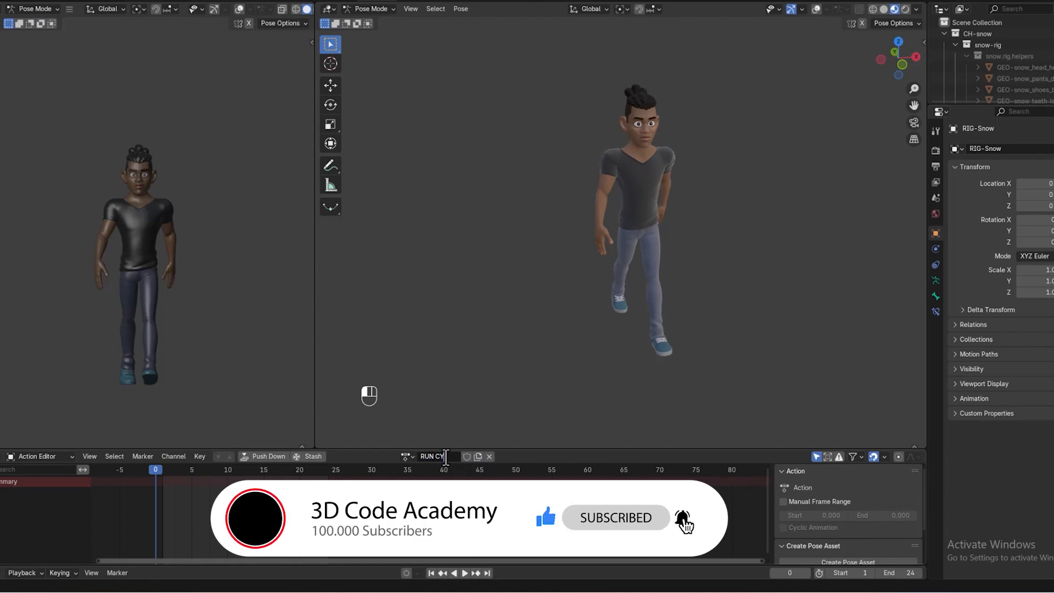
type("CLE")
key("Return")
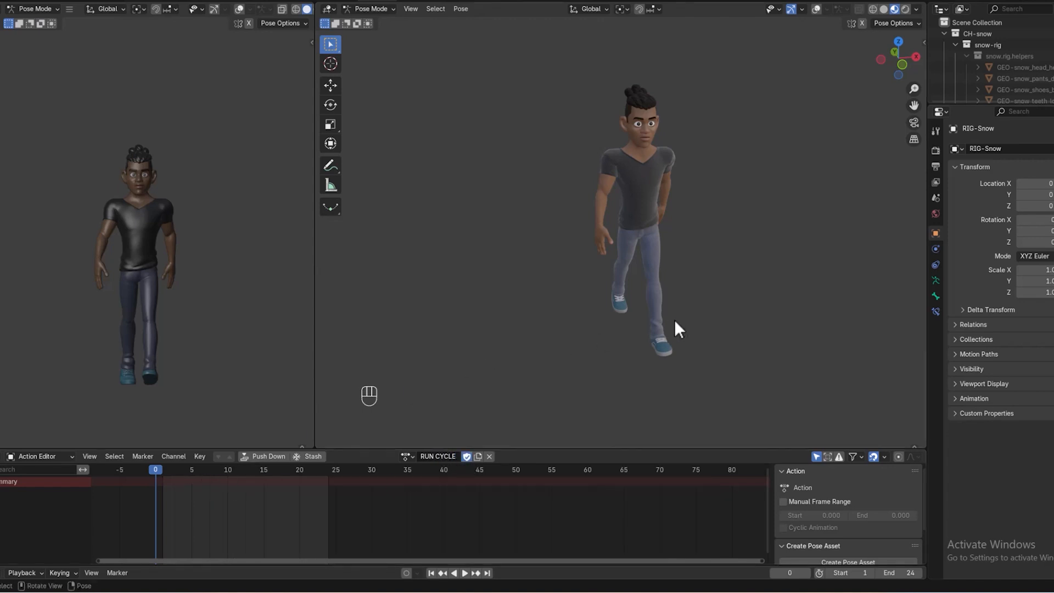
- Show the viewport overlays in the main 3D view so the character's rig controls can be selected
middle_click_drag(674, 320, 726, 290)
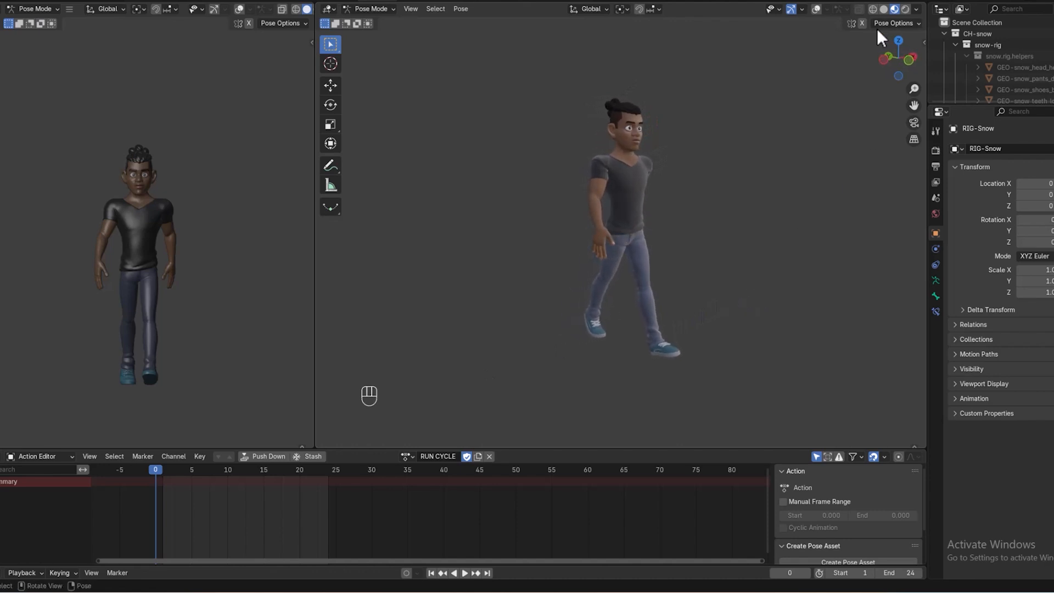
left_click(818, 10)
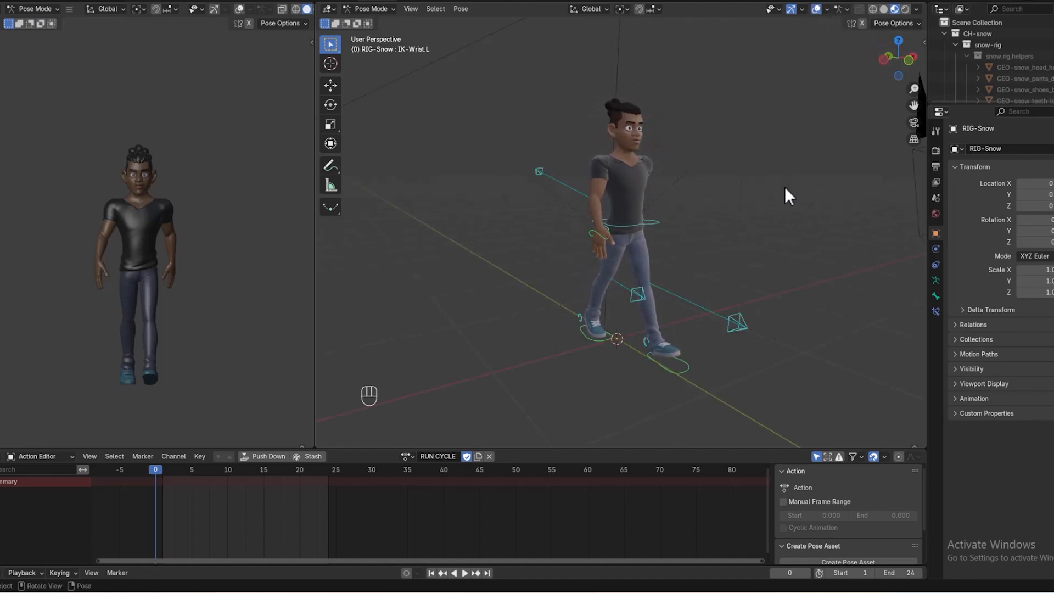
middle_click_drag(785, 188, 758, 186)
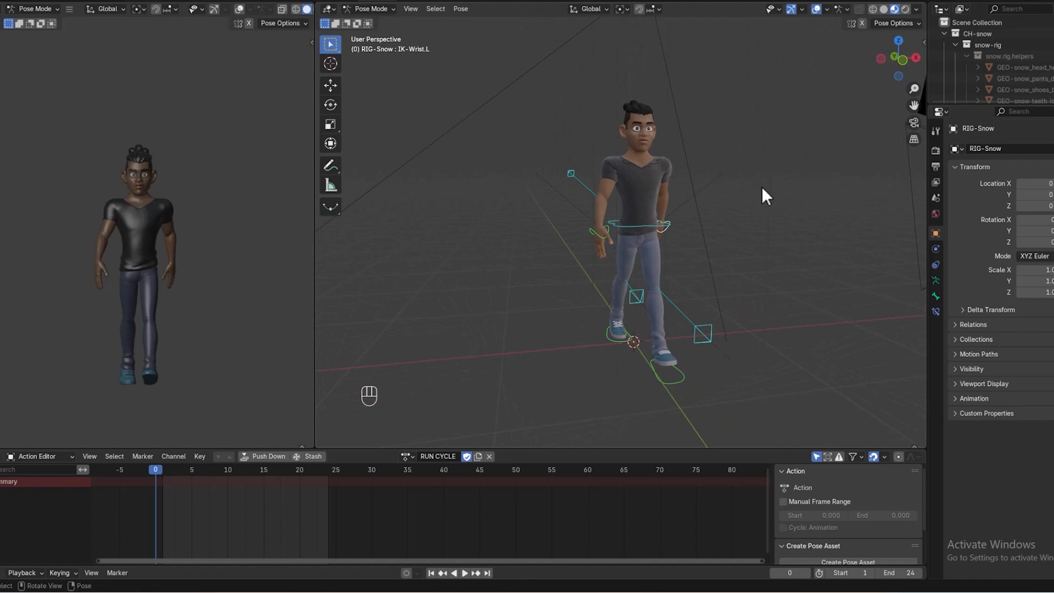
- Set the scene's end frame to 17 in the Timeline editor, and return that area to the Dope Sheet's Action Editor
left_click_drag(763, 561, 740, 562)
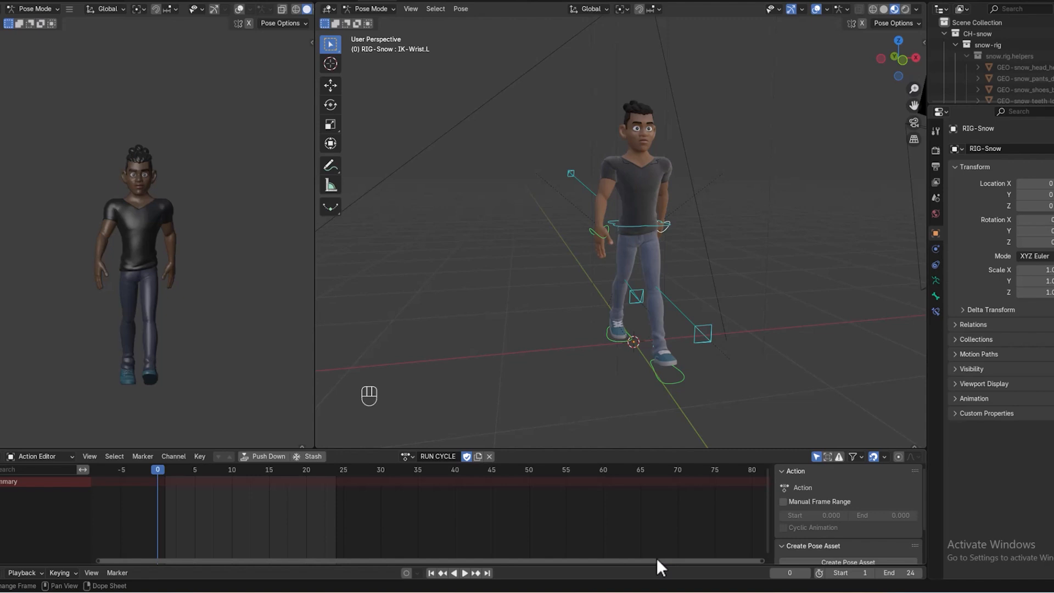
left_click(10, 457)
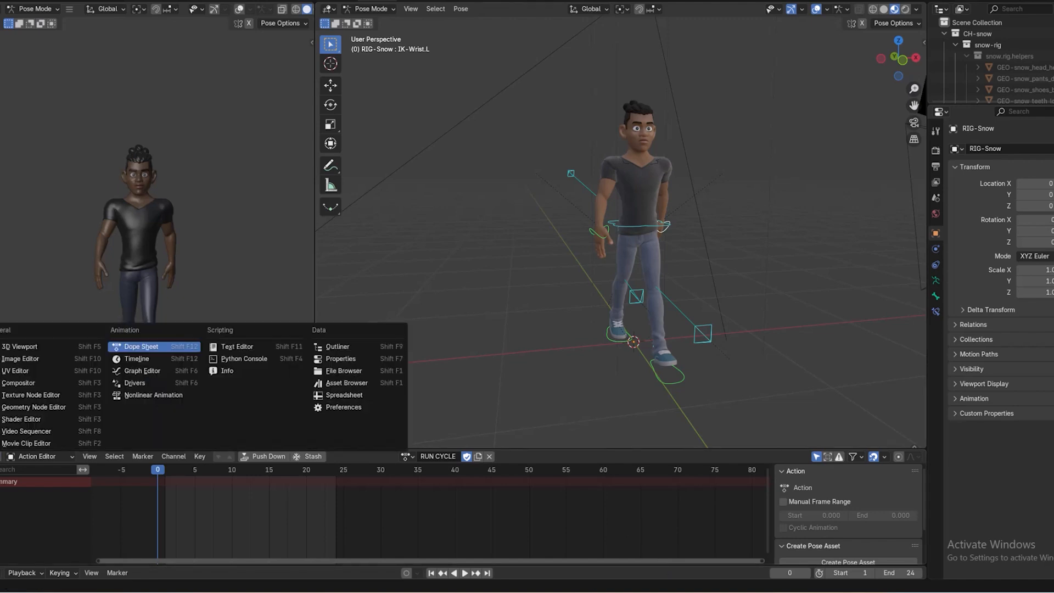
left_click(132, 358)
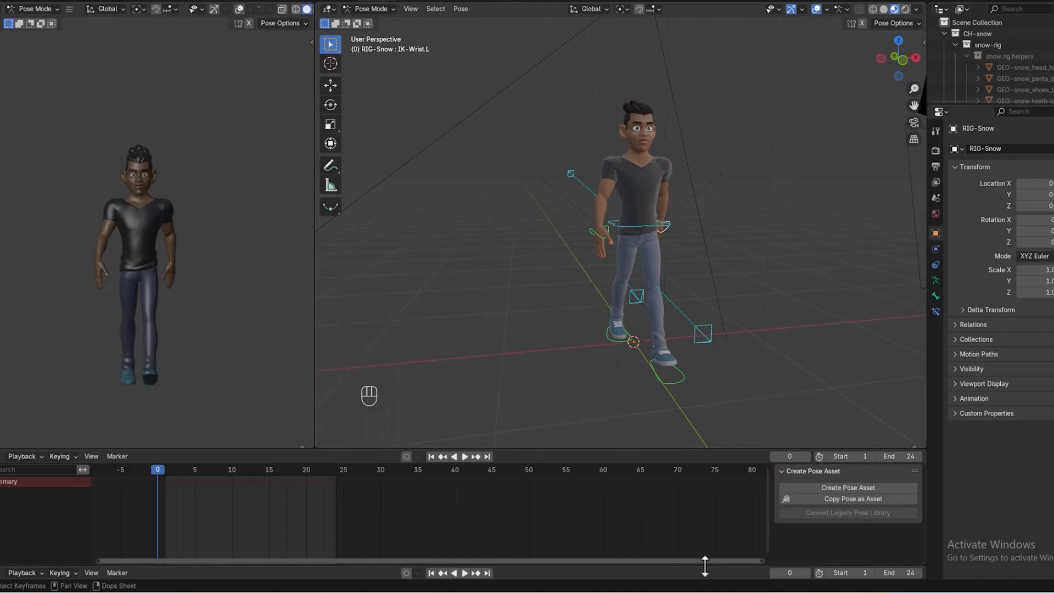
left_click(903, 457)
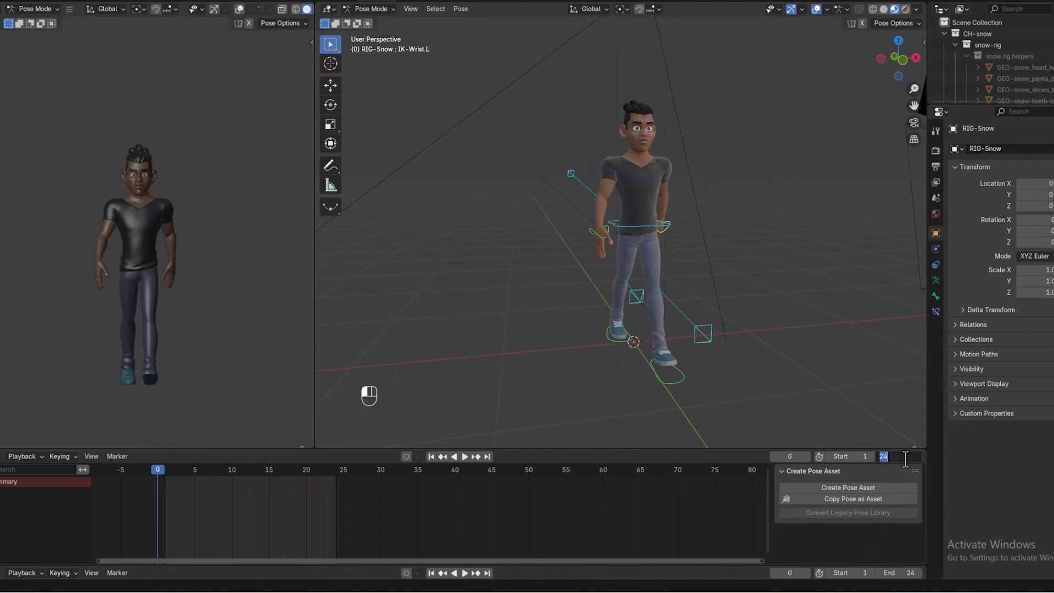
type("17")
key("Return")
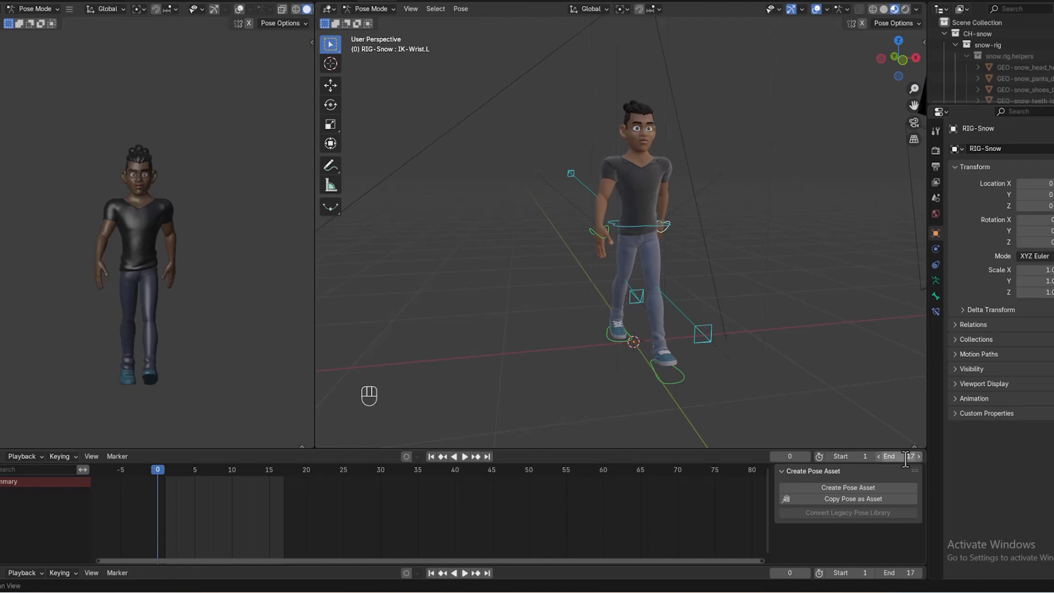
left_click(0, 457)
mouse_move(24, 456)
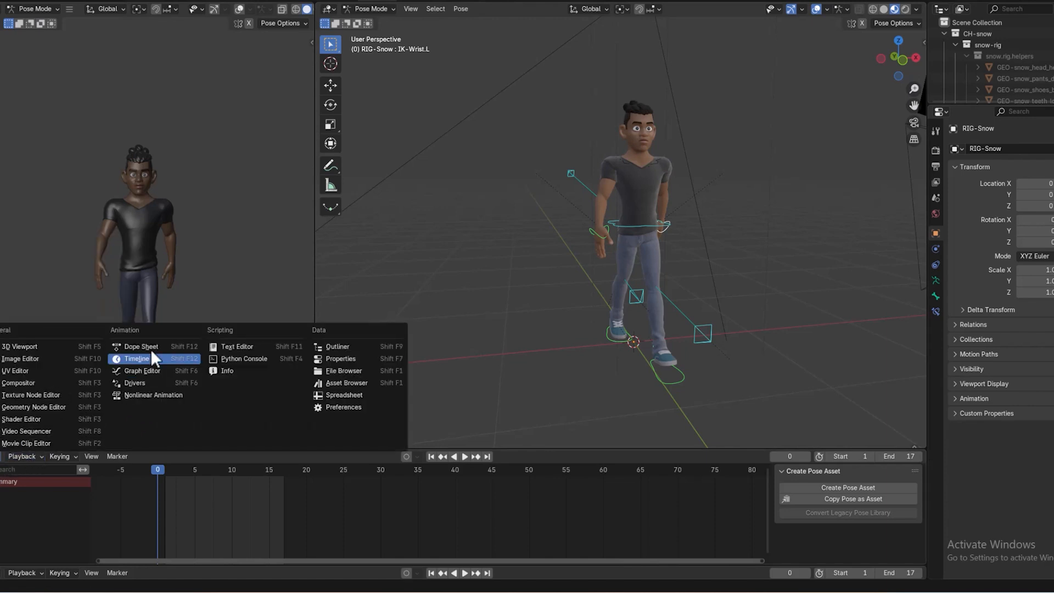
left_click(159, 340)
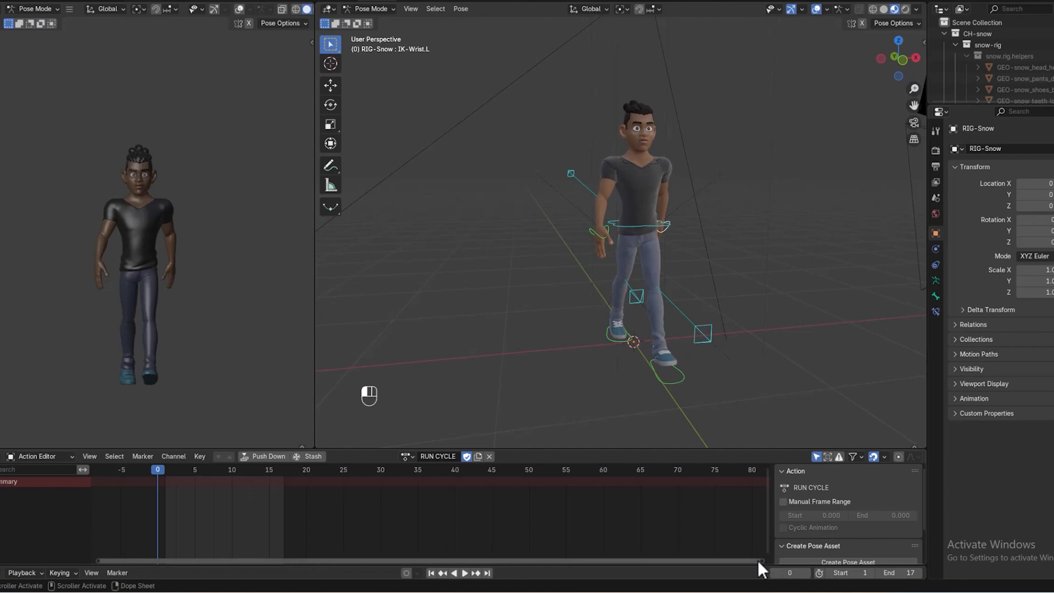
- Go to frame 1 and clear the rotation and location of the rig's controls to reset the character to its rest pose
left_click_drag(758, 560, 474, 534)
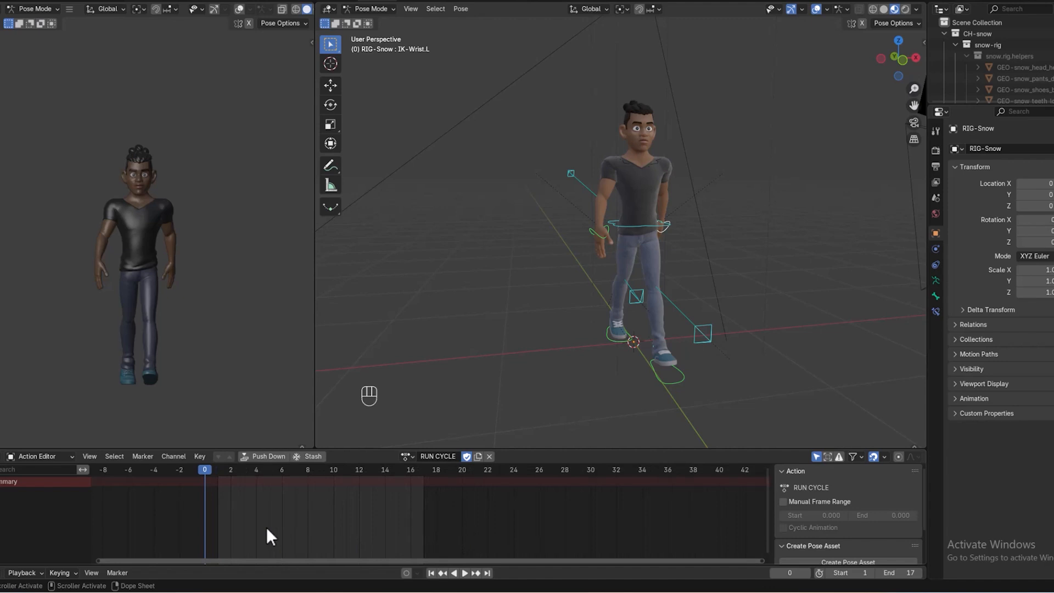
left_click(220, 474)
mouse_move(768, 332)
middle_mouse_down()
mouse_move(735, 343)
mouse_move(599, 335)
mouse_move(763, 331)
middle_mouse_up()
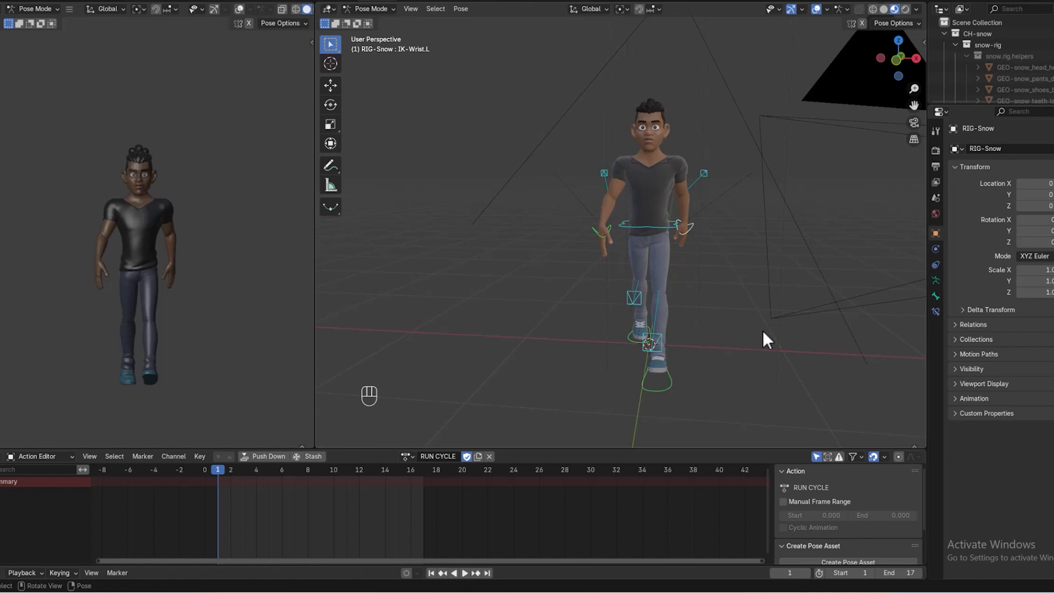
key("alt")
key("alt+r")
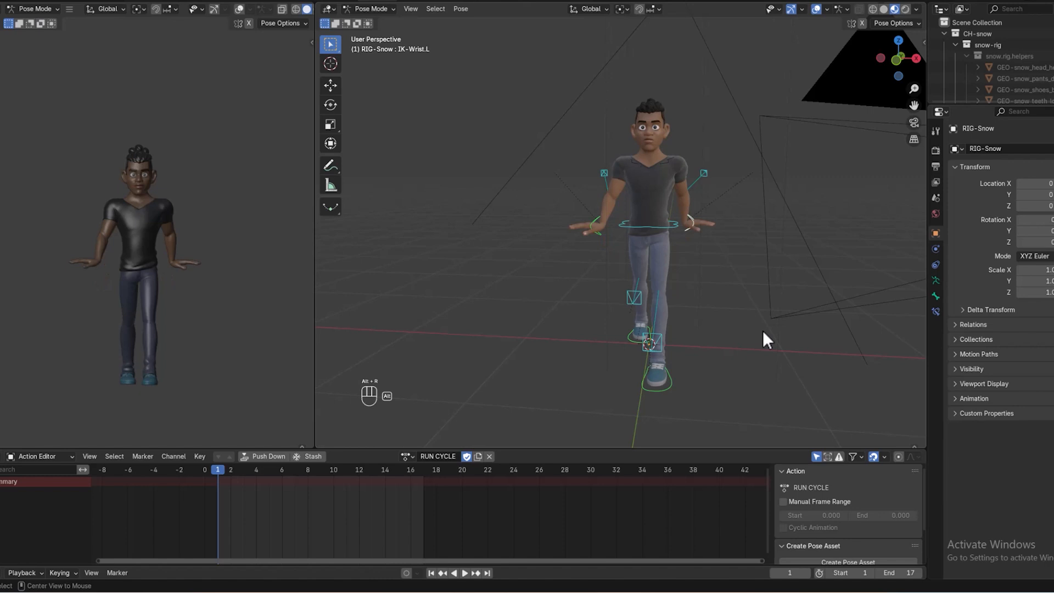
key("alt+g")
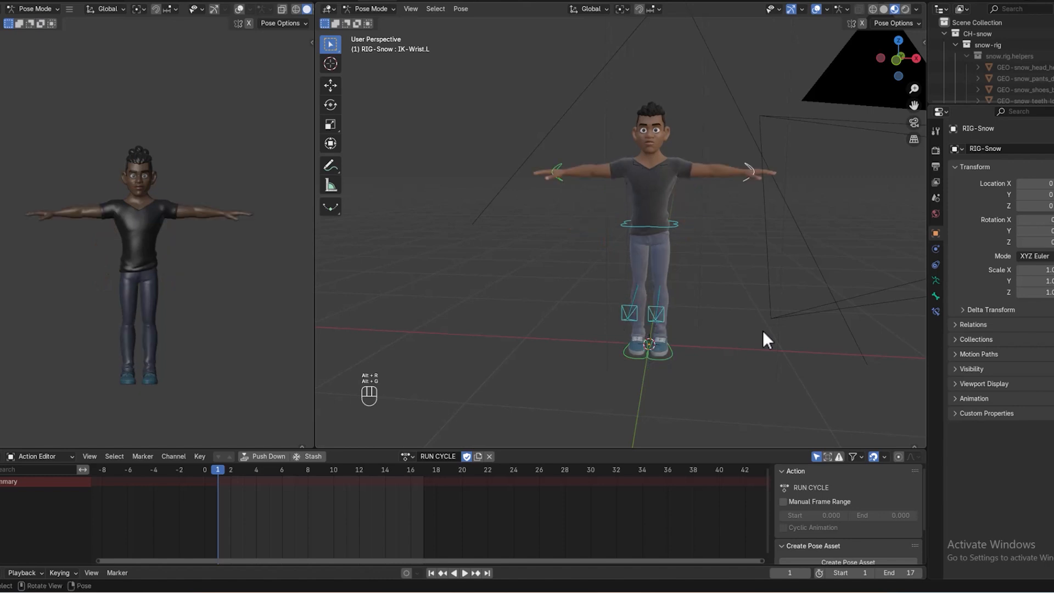
- From a side view, move the IK-Foot.L control about 0.39 m backward behind the body
middle_click_drag(752, 334, 640, 330)
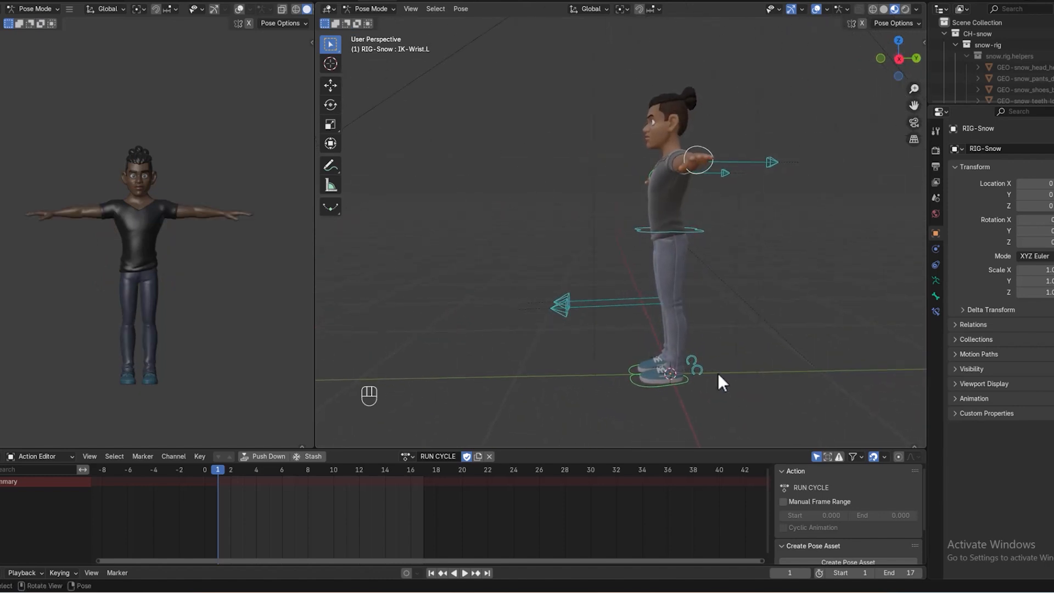
middle_click_drag(718, 375, 737, 354)
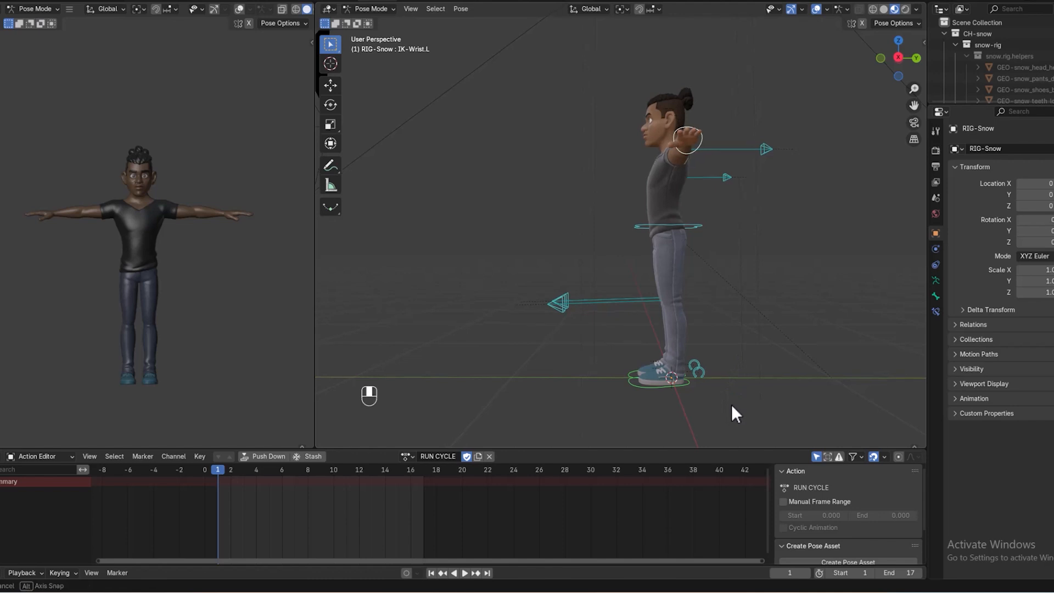
left_click(686, 382)
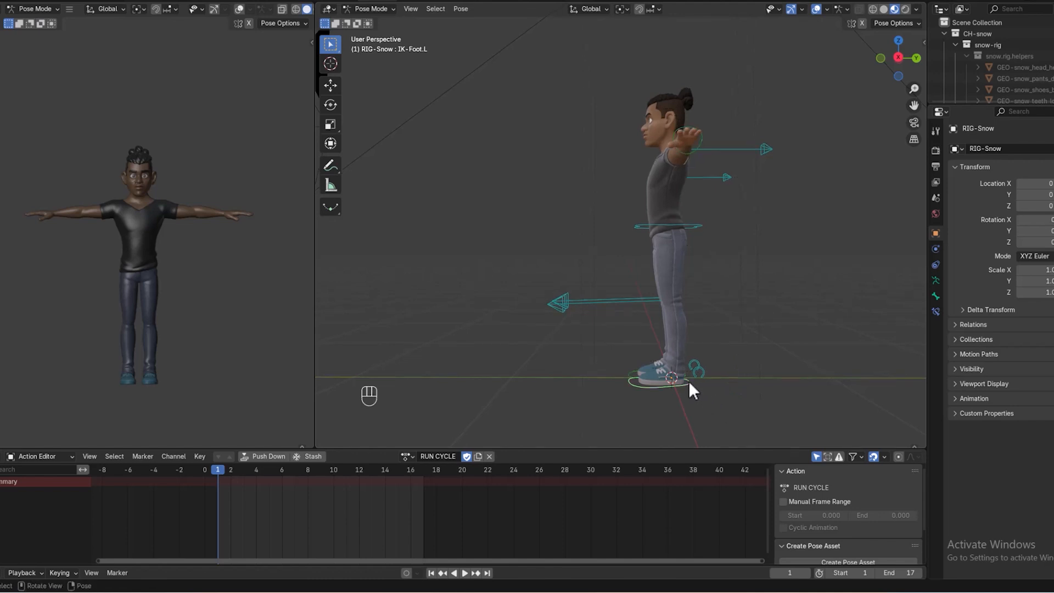
key("g")
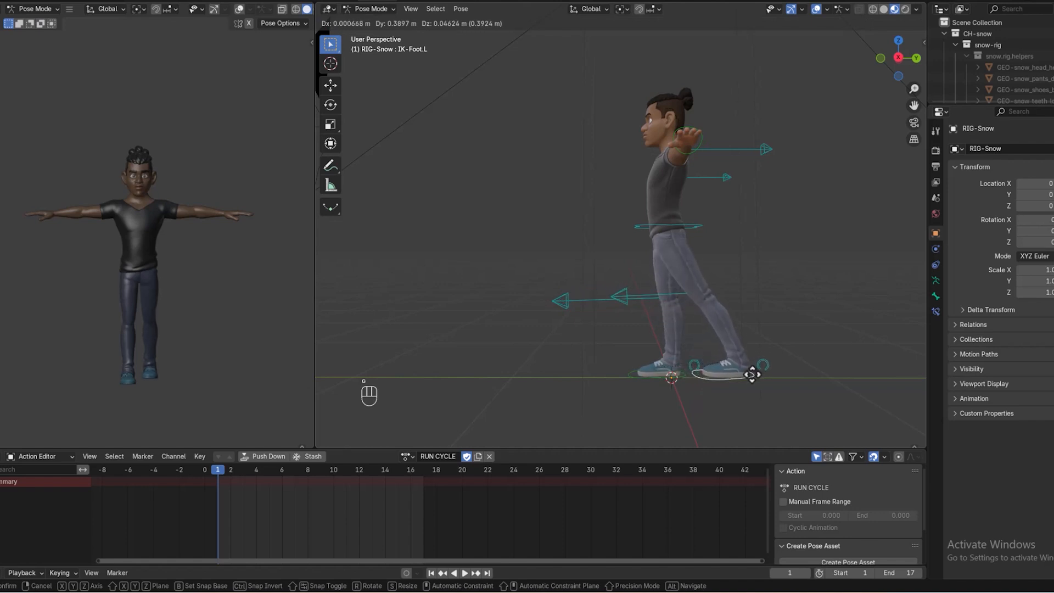
left_click(742, 373)
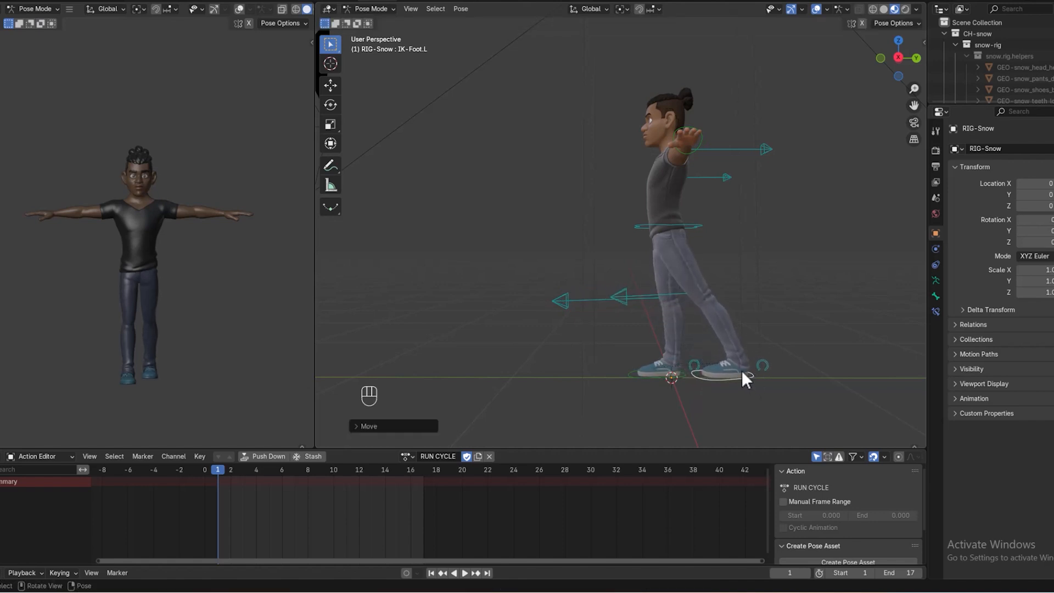
- Move the IK-Foot.R control about 0.34 m forward and about 0.07 m up to form the stride
left_click(645, 378)
key("g")
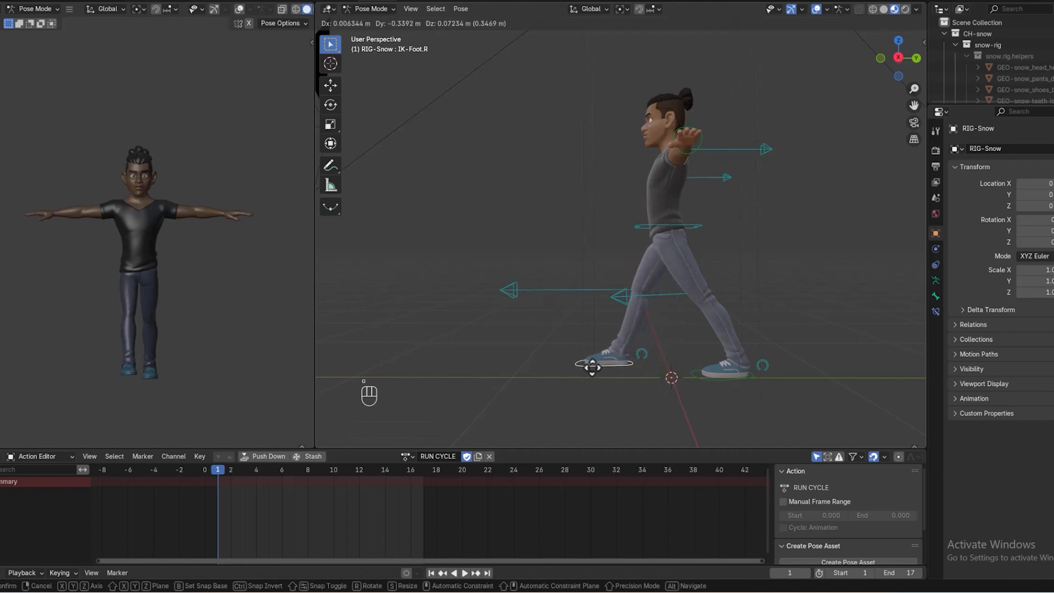
left_click(597, 377)
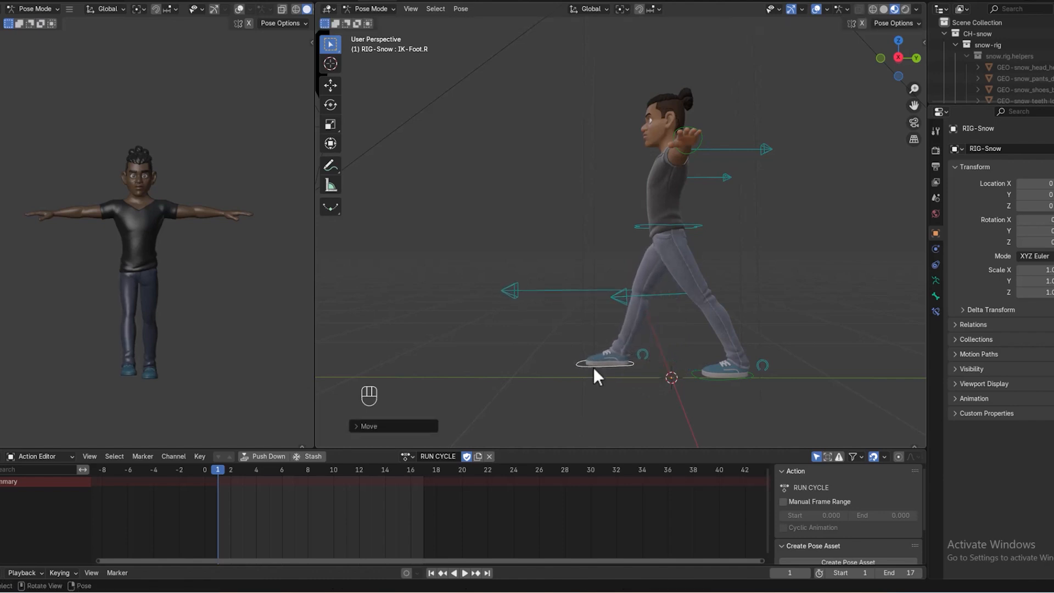
- Move the TORSO-Spine control forward and slightly up so the body shifts toward the front leg
left_click(679, 226)
key("g")
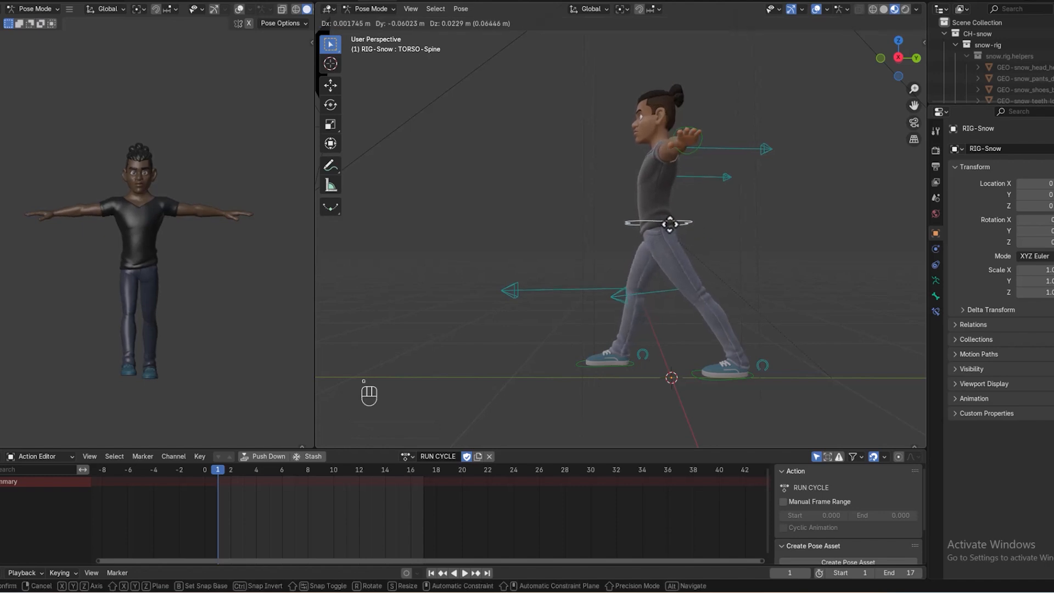
key("Return")
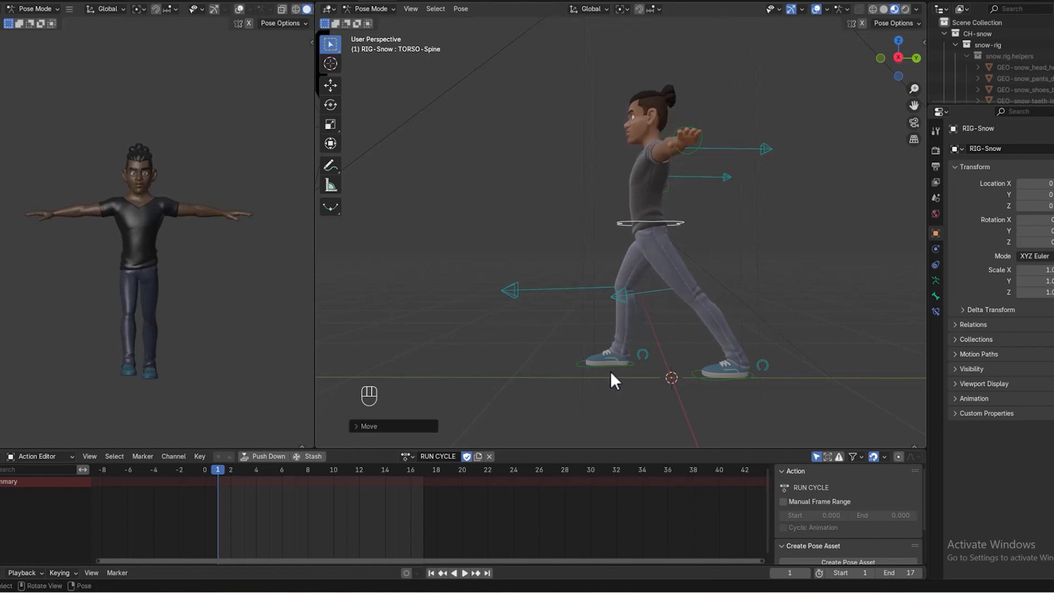
- Move the IK-Foot.R control about 0.08 m further forward and rotate ROLL-M-Foot.R about 23° to lift the toes
left_click(608, 364)
key("g")
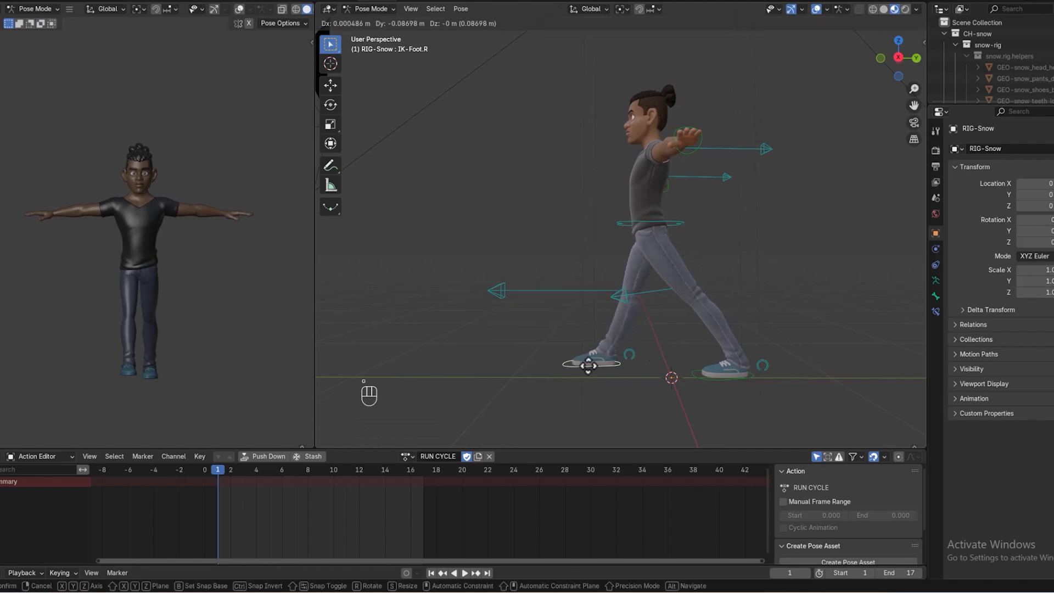
left_click(597, 364)
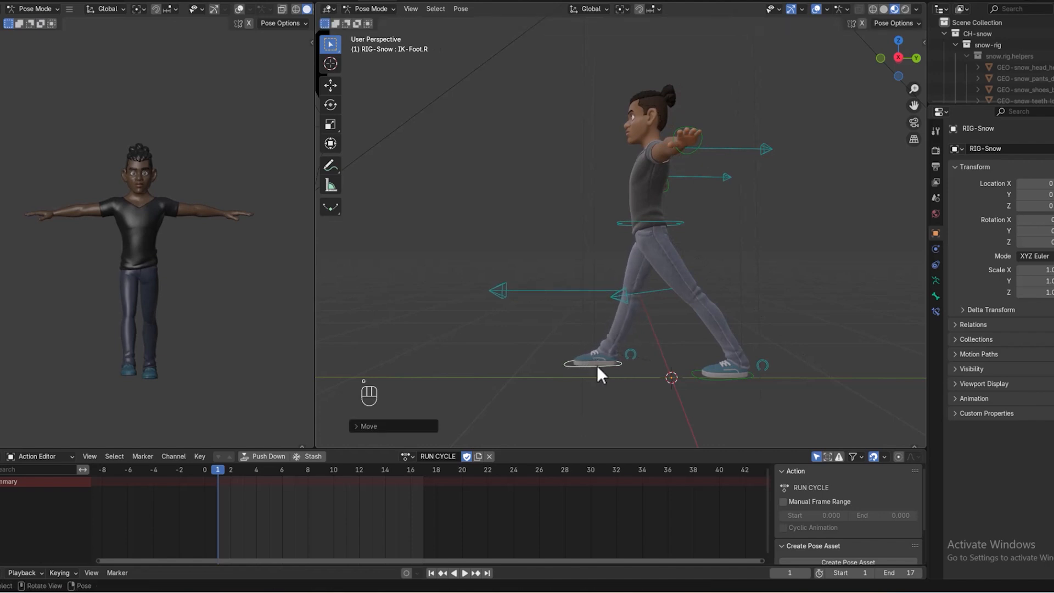
left_click(633, 353)
key("g")
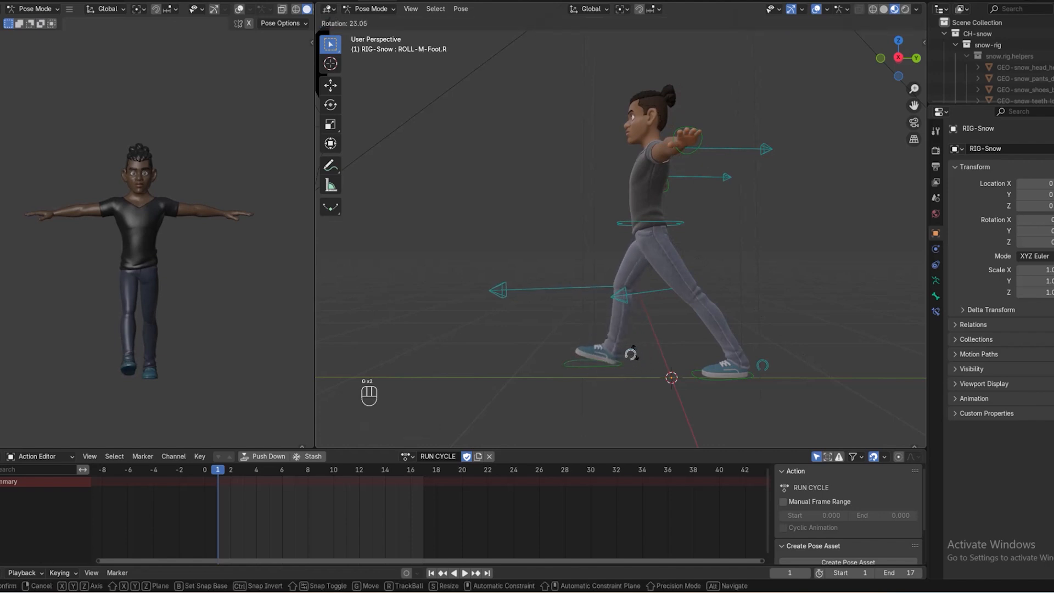
left_click(763, 376)
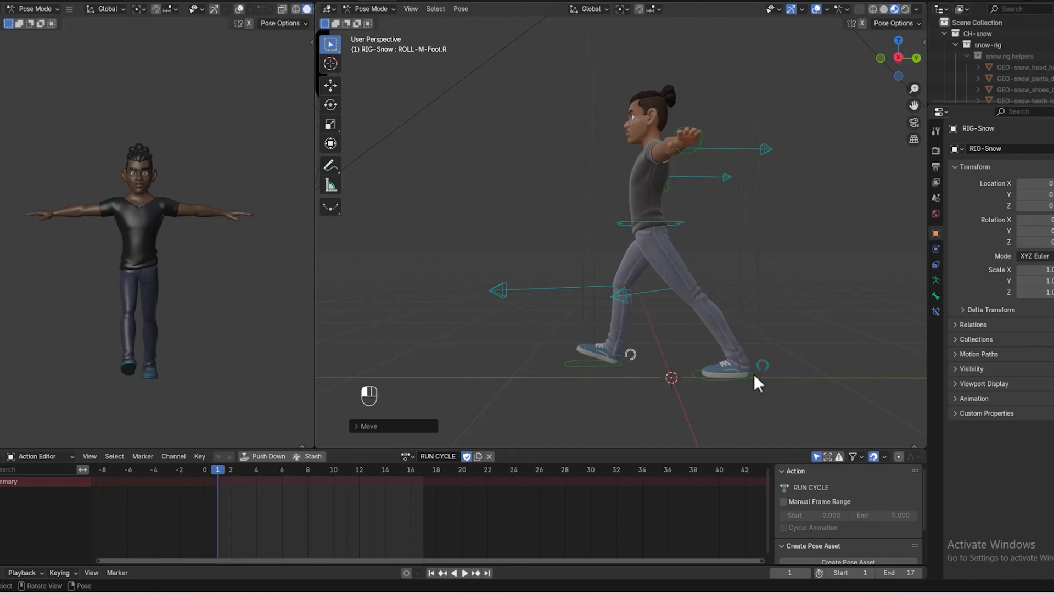
- Move the IK-Foot.L control about 0.08 m back and 0.12 m up, and roll ROLL-M-Foot.L about -59° to raise the heel
left_click(755, 376)
key("g")
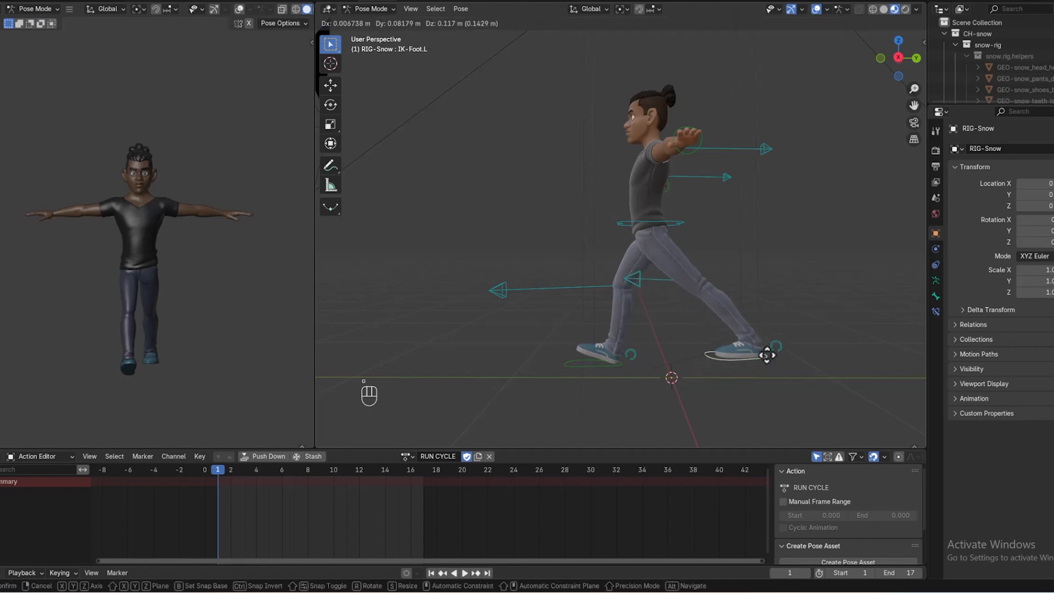
left_click(771, 345)
left_click(776, 339)
key("g")
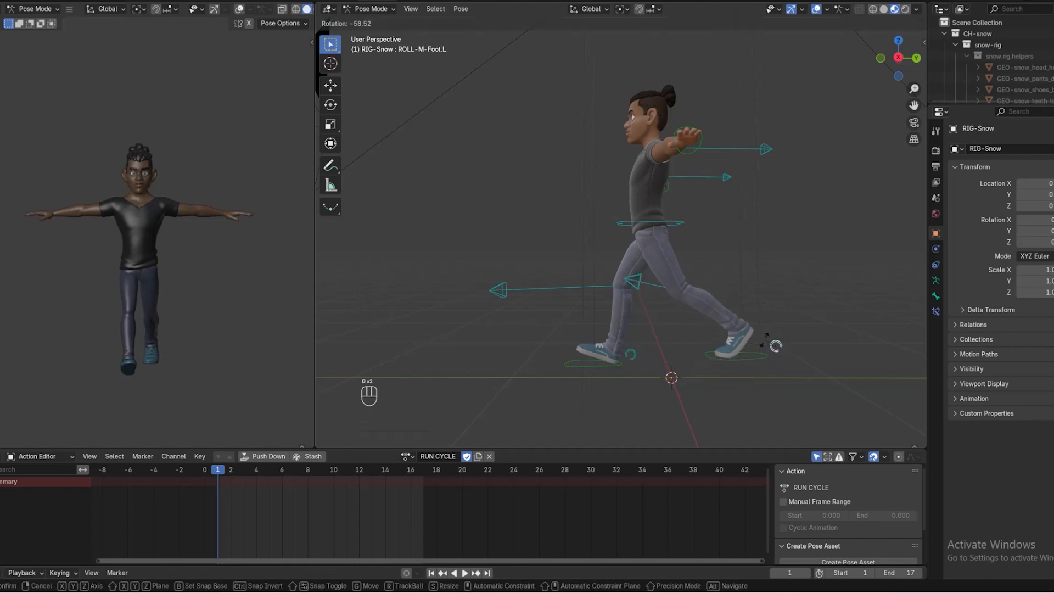
left_click(755, 361)
- Widen the stride by moving IK-Foot.L slightly further back and IK-Foot.R about 0.10 m forward and 0.05 m up
left_click(754, 361)
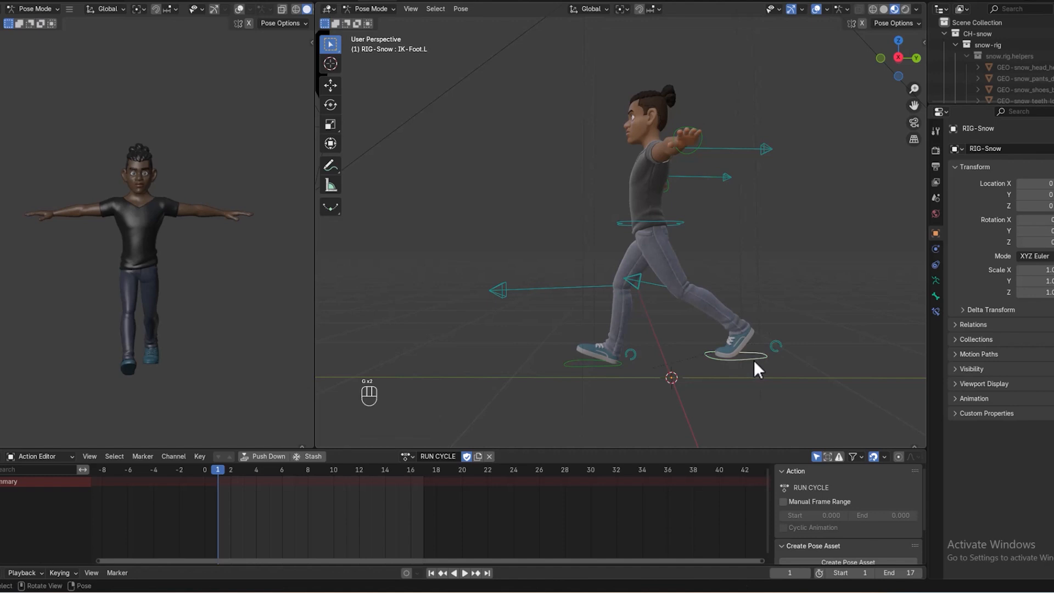
key("g")
left_click(763, 358)
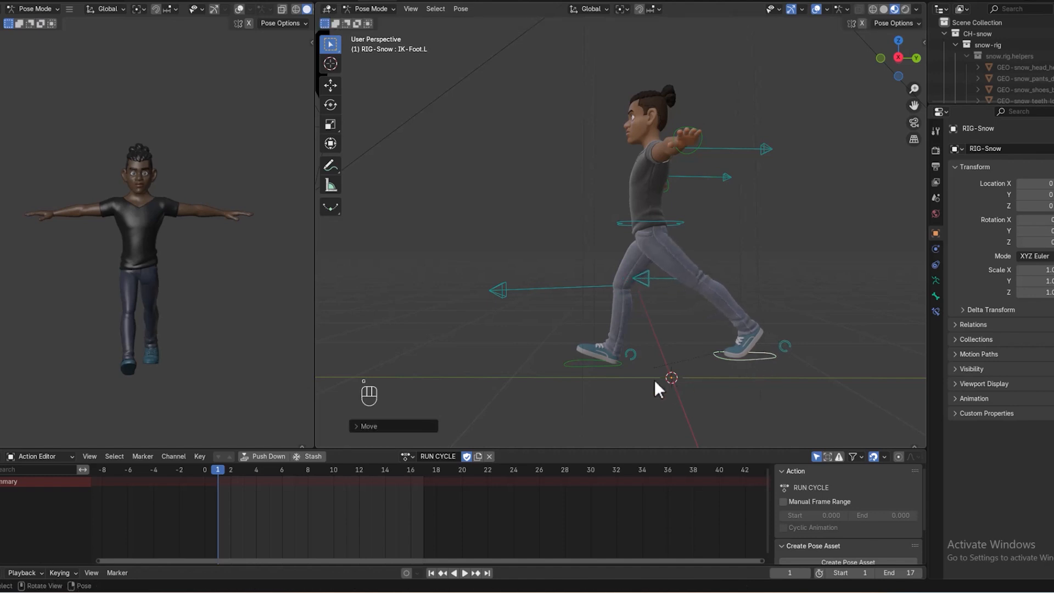
left_click(605, 366)
key("g")
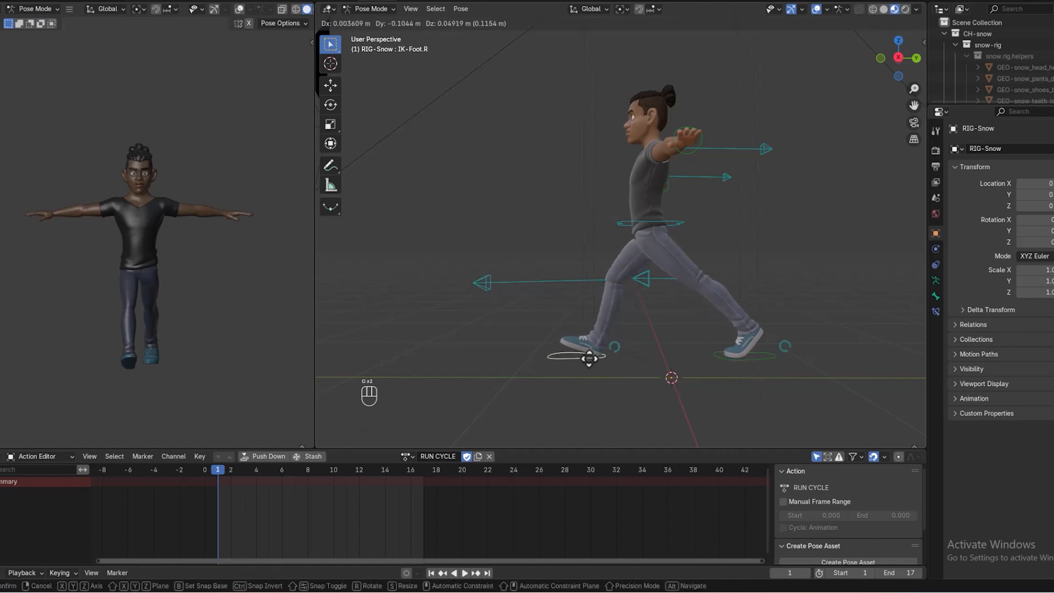
left_click(588, 358)
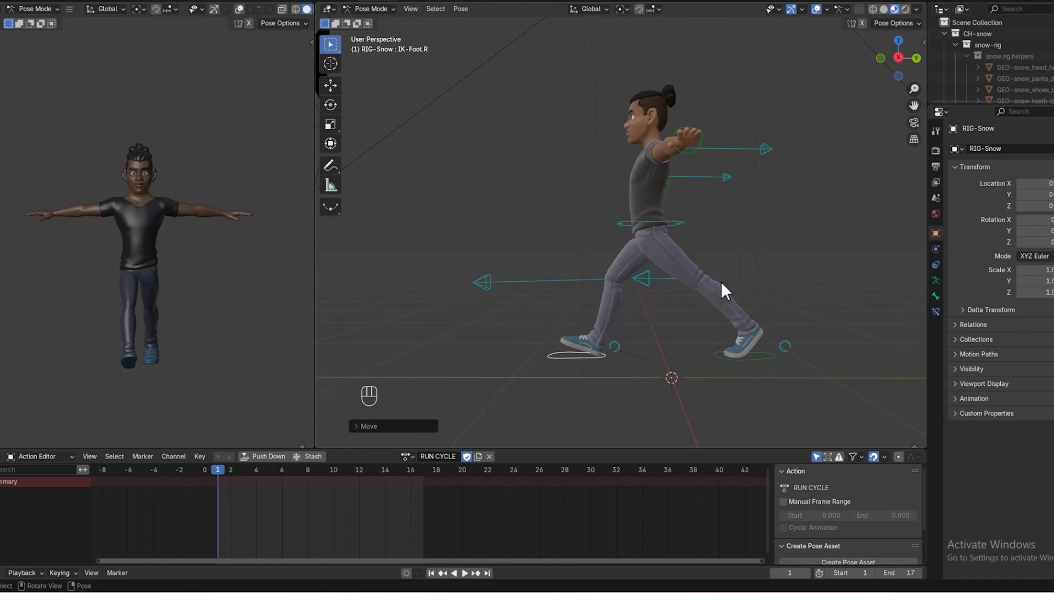
- In the right orthographic view, lower IK-Foot.L about 0.14 m and IK-Foot.R about 0.09 m toward the ground while spreading them slightly
mouse_move(766, 288)
middle_mouse_down()
mouse_move(813, 291)
mouse_move(766, 287)
middle_mouse_up()
left_click(747, 360)
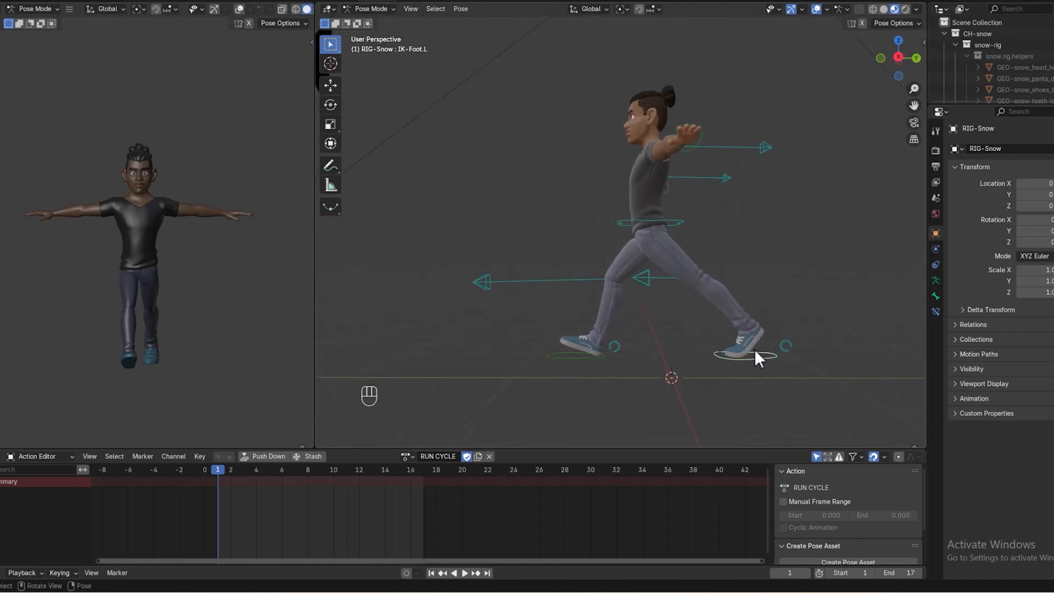
key("KP_3")
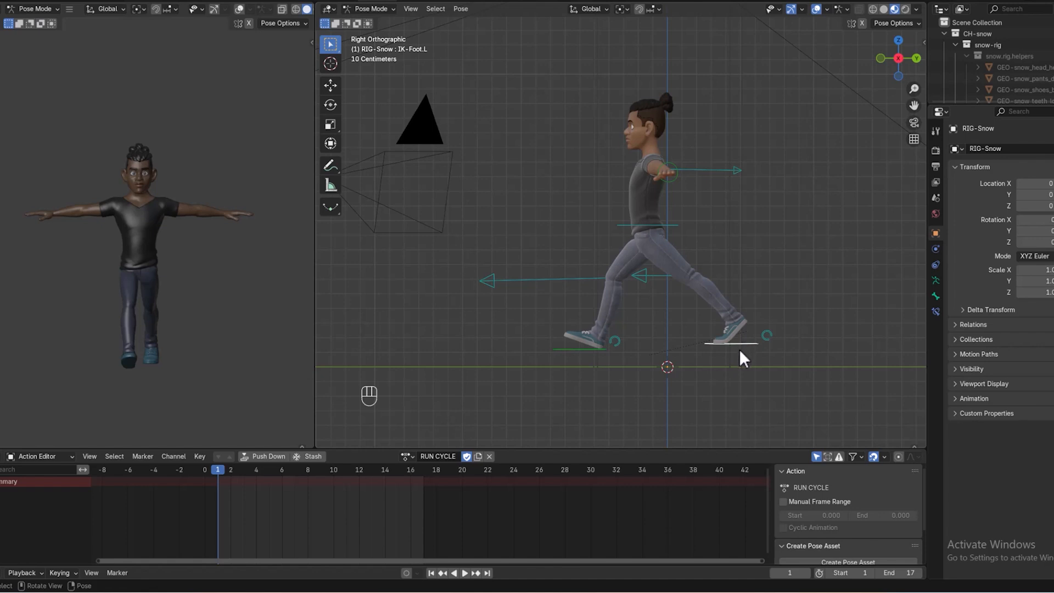
key("g")
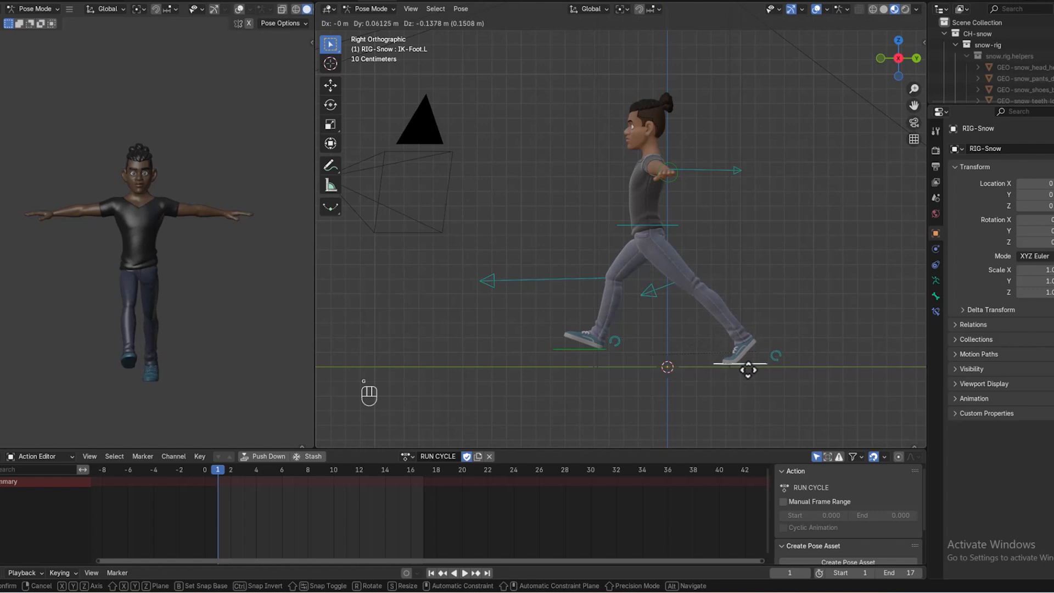
left_click(746, 370)
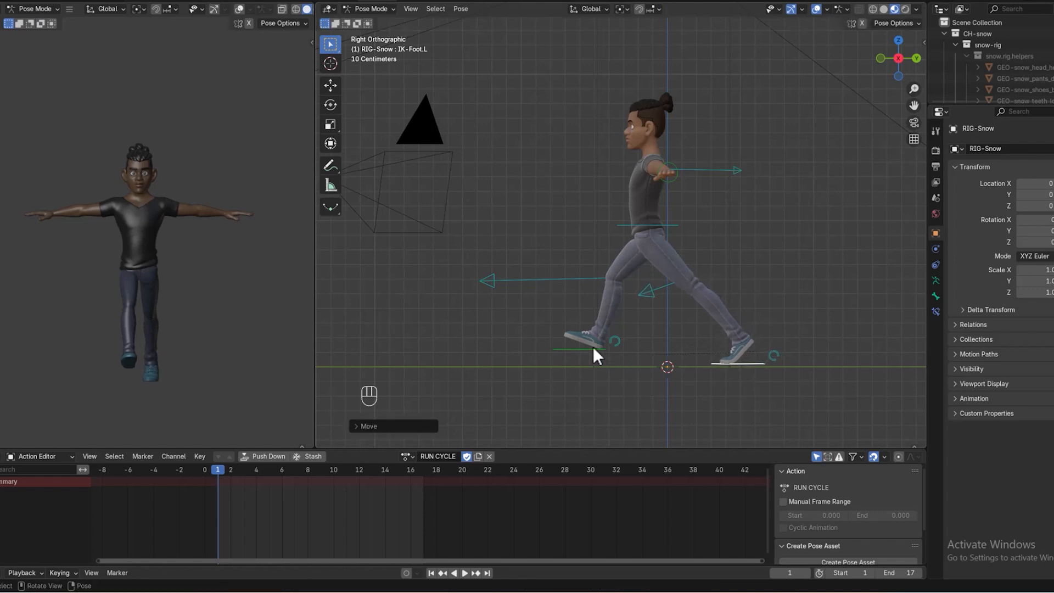
left_click(578, 346)
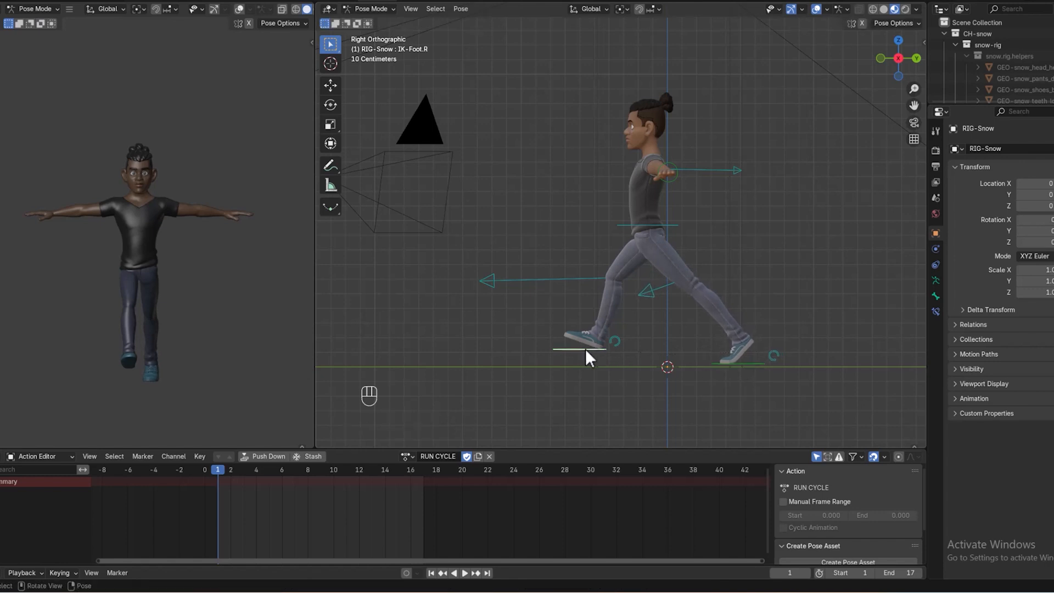
key("g")
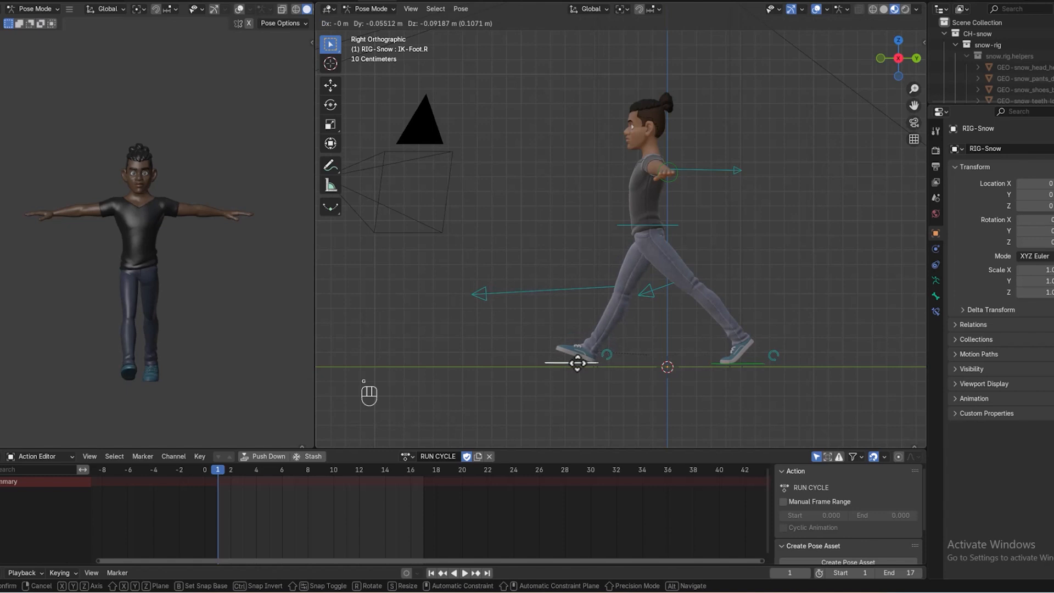
left_click(578, 363)
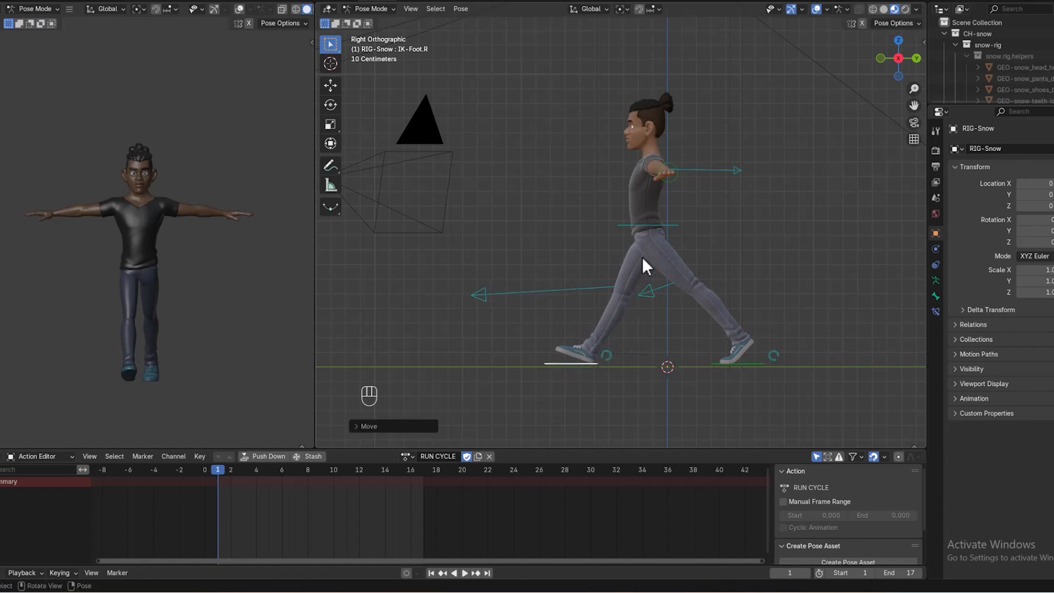
- Lower the TORSO-Spine control about 0.13 m so the knees bend
left_click(664, 228)
key("g")
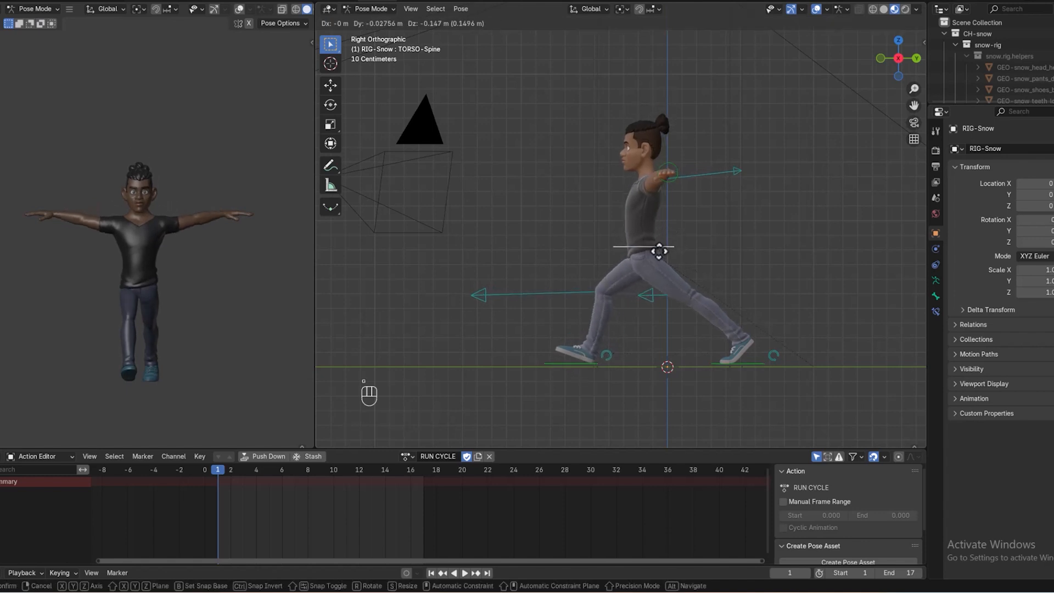
left_click(665, 247)
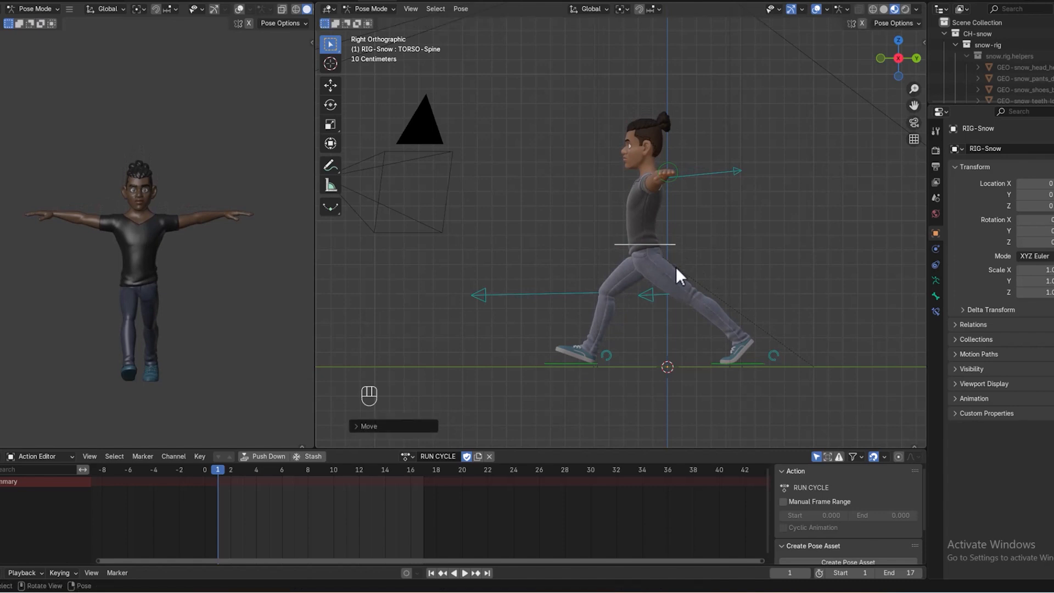
- Raise the IK-Foot.L control about 0.13 m and slightly back, and rotate ROLL-M-Foot.L about -52° so the rear heel lifts further
left_click(749, 364)
key("g")
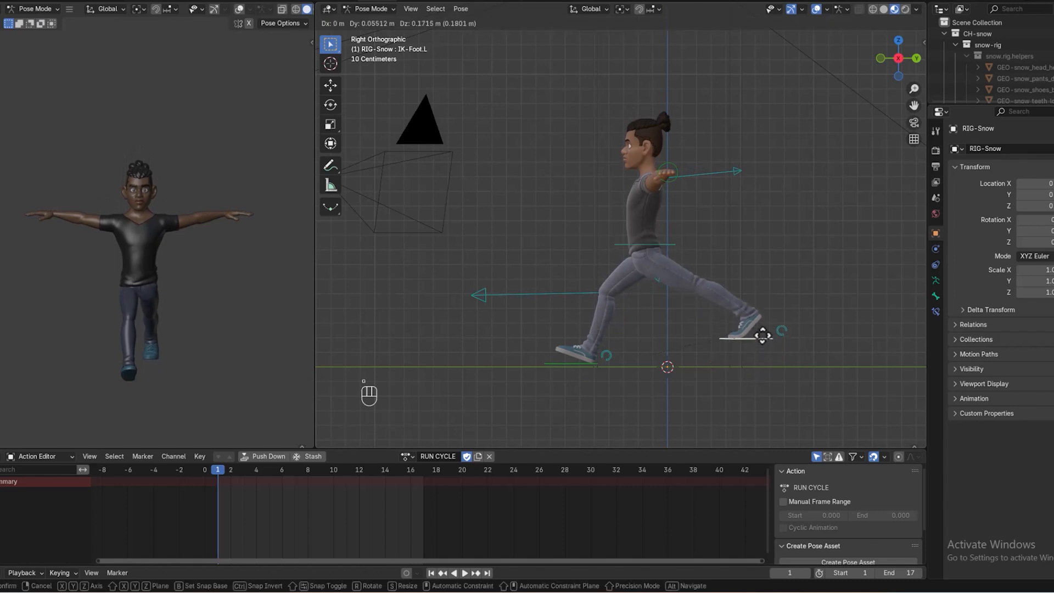
left_click(767, 342)
left_click(775, 342)
key("r")
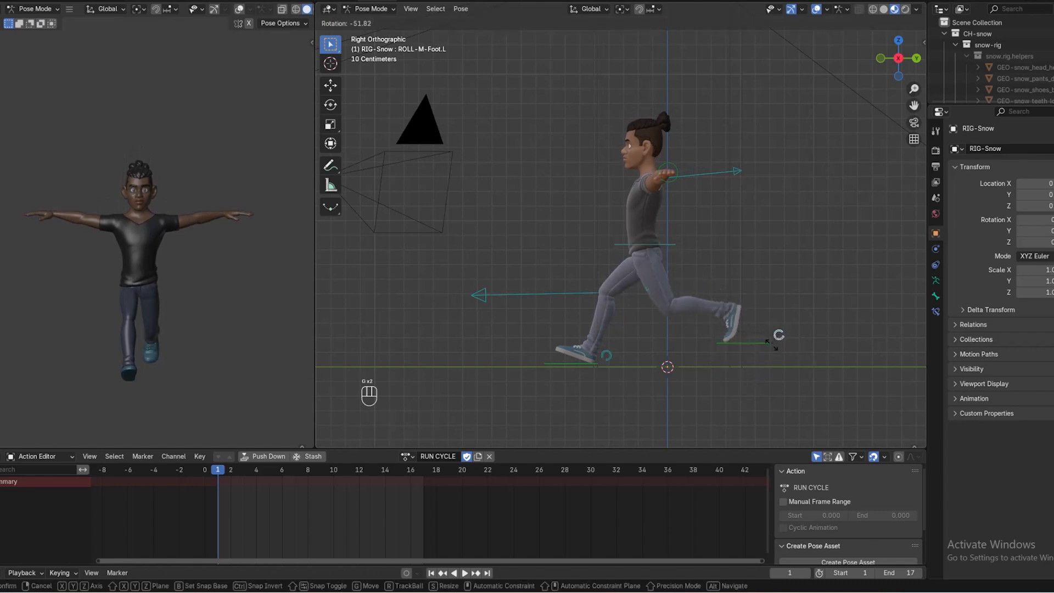
left_click(777, 336)
- Lower the IK-Foot.L control about 0.05 m and shift TORSO-Spine about 0.05 m forward
left_click(758, 347)
key("g")
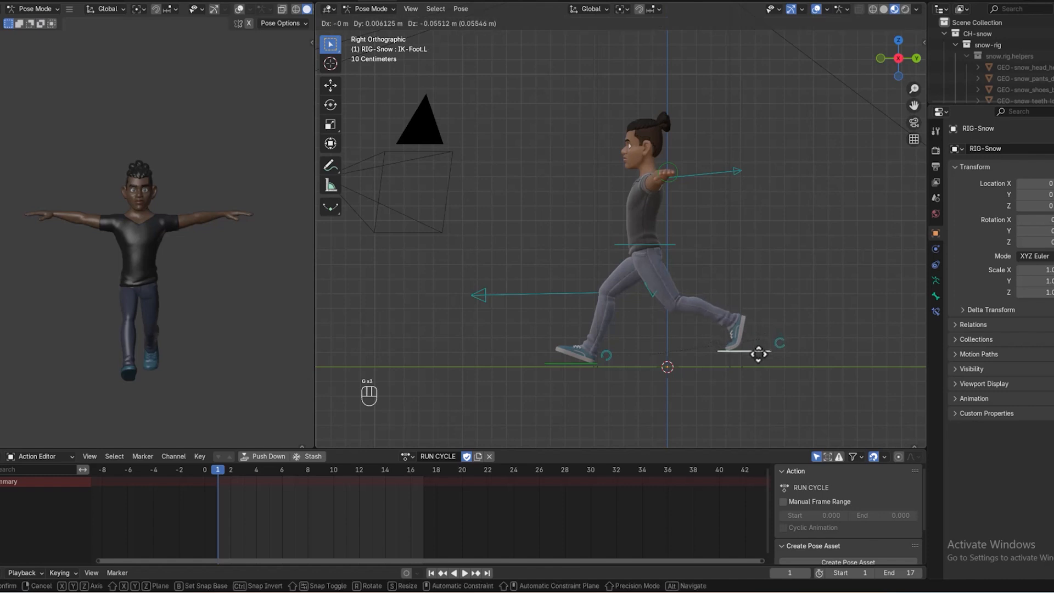
left_click(758, 352)
left_click(658, 243)
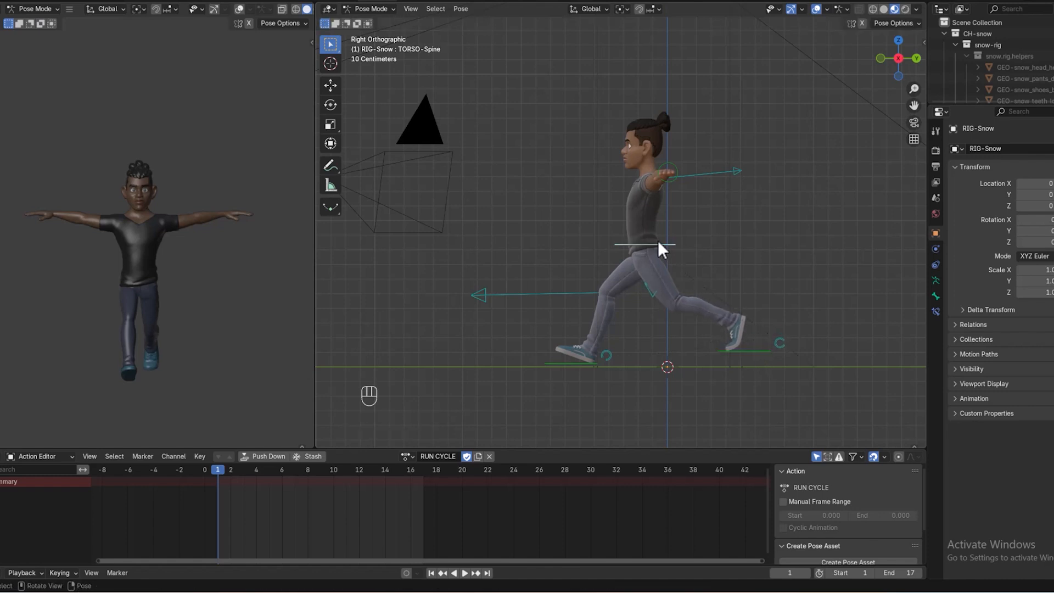
key("g")
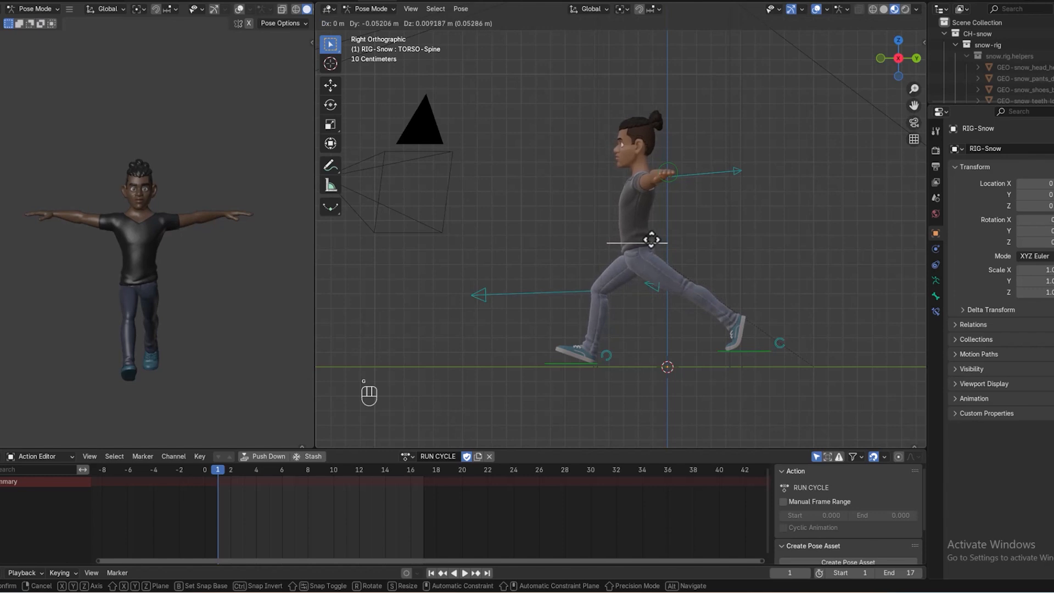
left_click(652, 241)
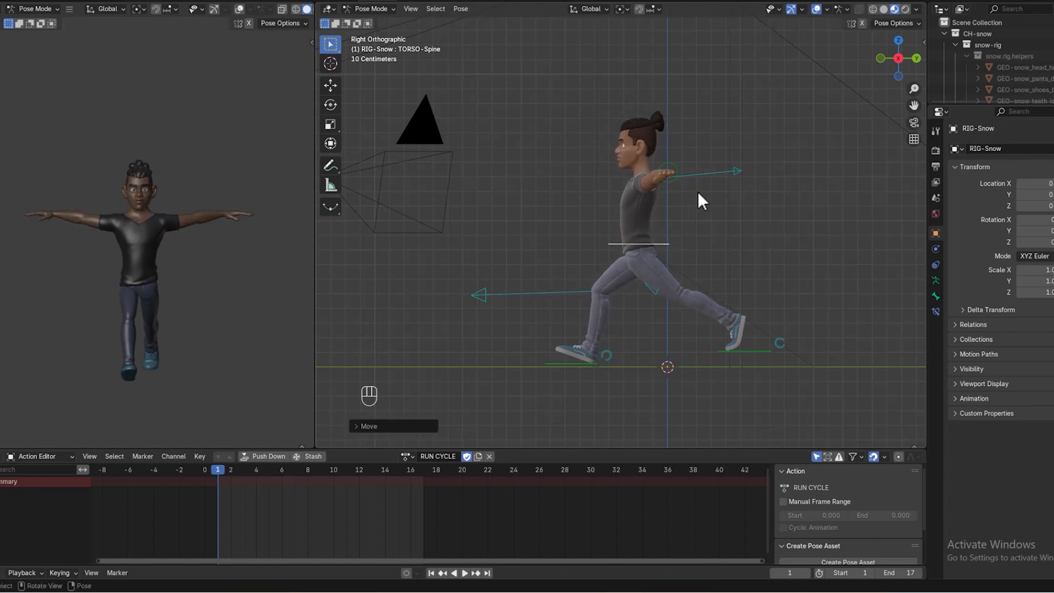
- Enable X-axis mirroring for posing and move the IK-Wrist.L control down and inward so both arms drop beside the hips
left_click(861, 23)
middle_click_drag(786, 134, 807, 172)
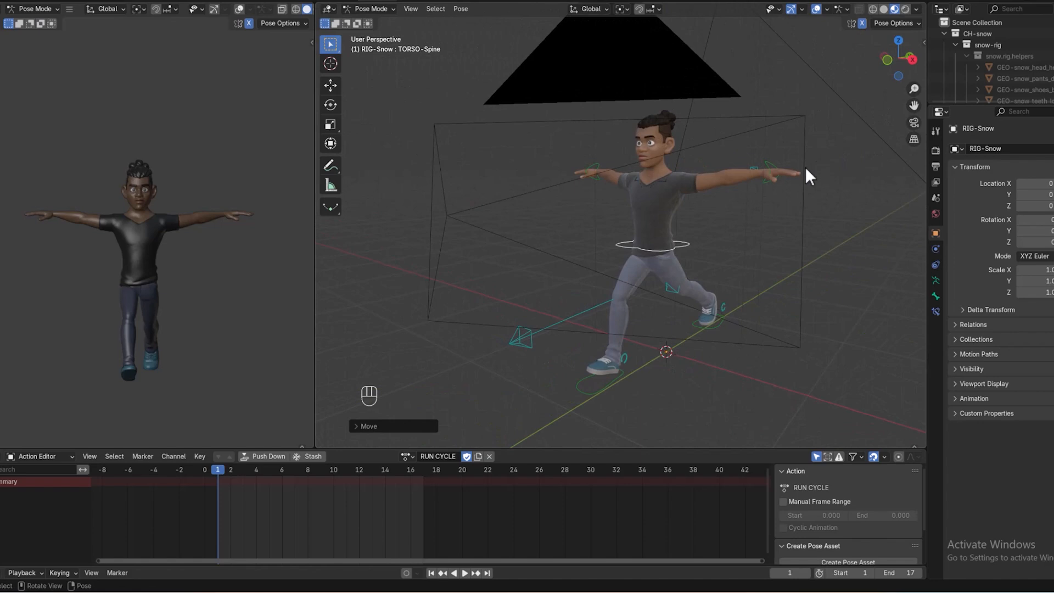
left_click(772, 181)
key("g")
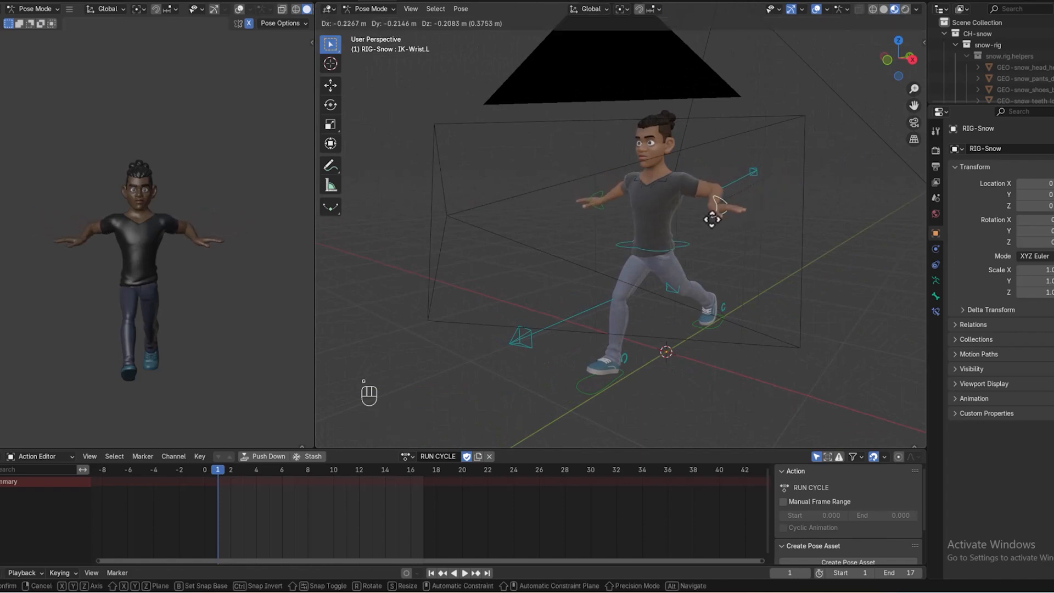
left_click(679, 251)
middle_click_drag(678, 251, 796, 277)
key("g")
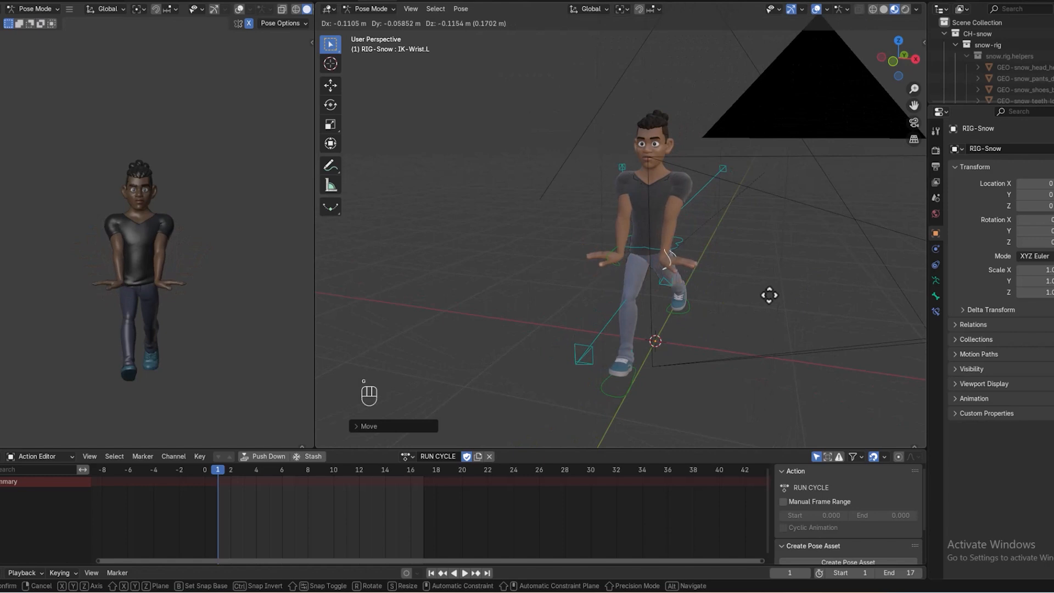
left_click(796, 300)
- From the front, rotate the IK-Wrist.L control so both hands point downward
middle_click_drag(797, 302, 826, 305)
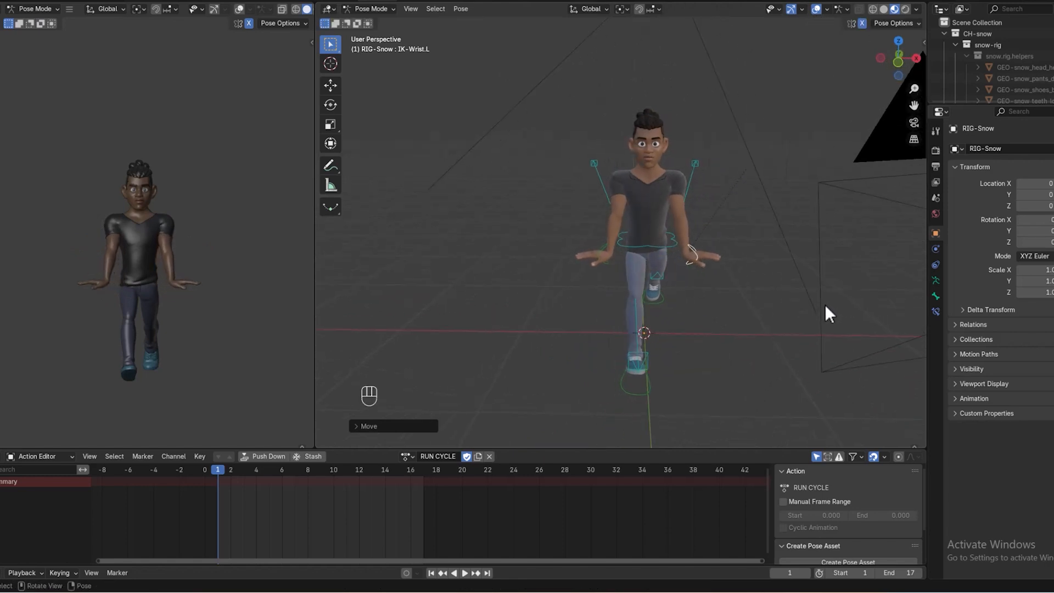
key("r")
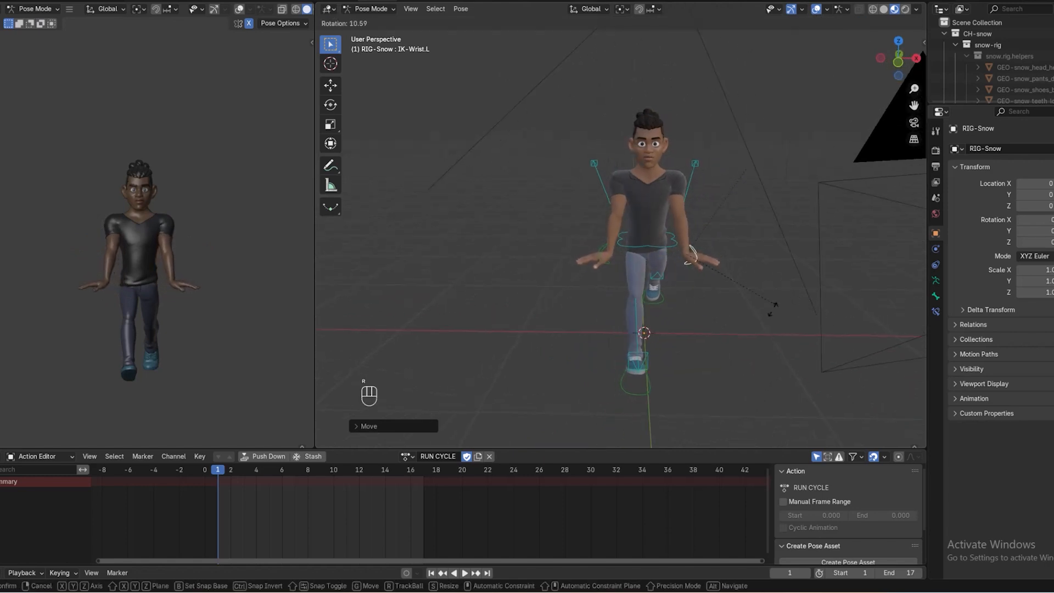
left_click(673, 331)
- Turn off X-axis mirroring for posing so that each arm can be posed independently
middle_click_drag(672, 331, 626, 298)
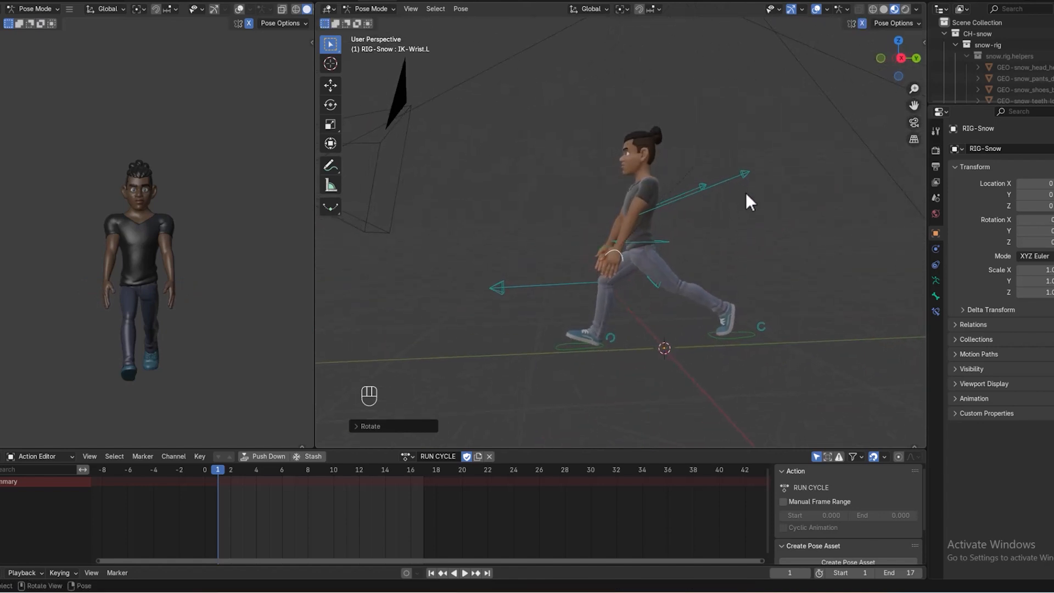
middle_click_drag(746, 198, 763, 237)
scroll(777, 232, "up", 2)
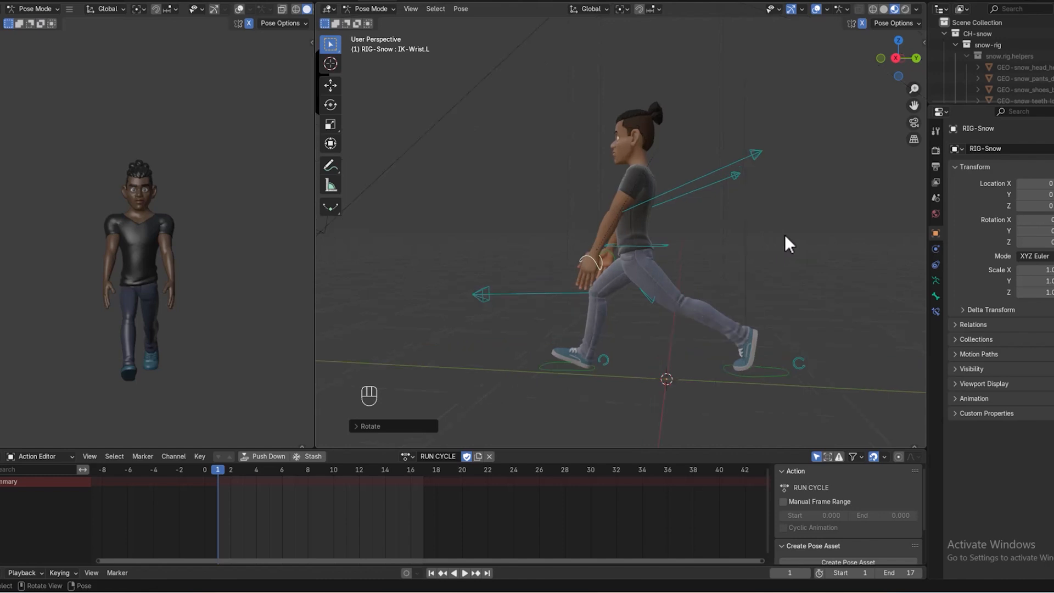
left_click(666, 246)
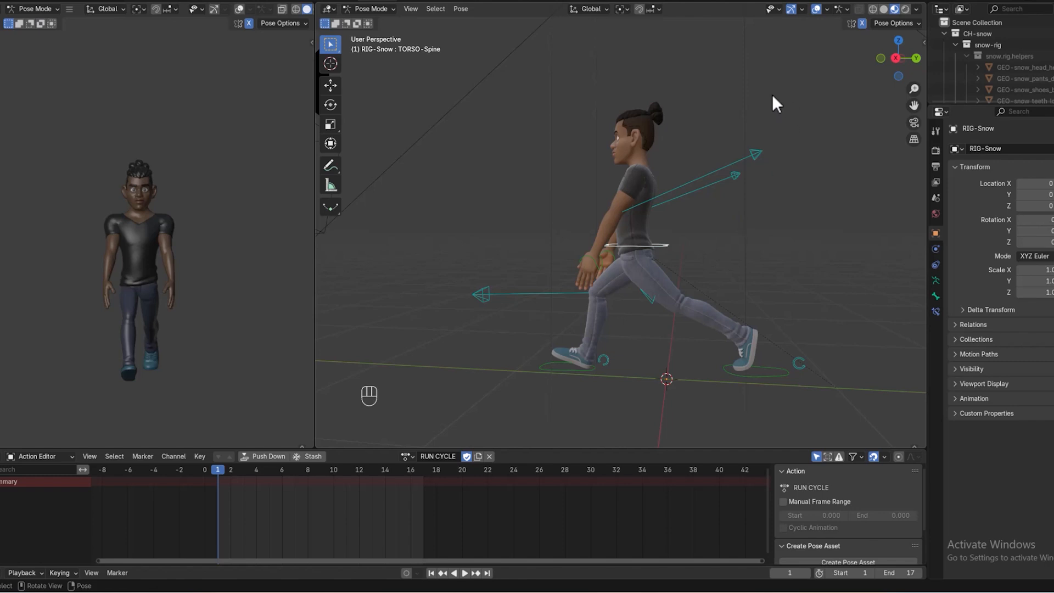
left_click(861, 23)
- Move the IK-Wrist.R control about 0.32 m back and 0.13 m up, and adjust its position behind the hip
middle_click_drag(785, 137, 264, 185)
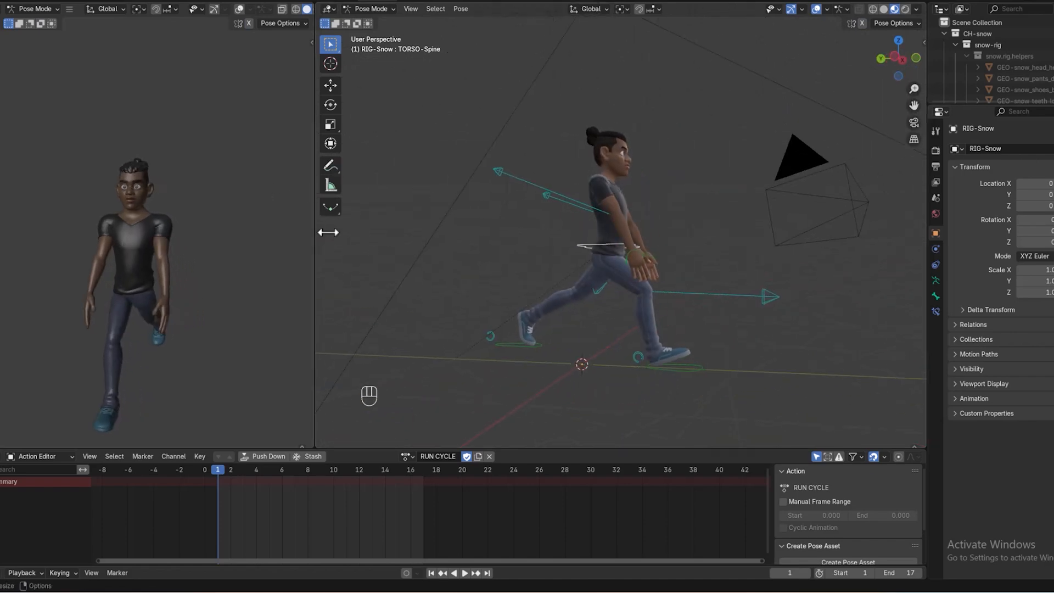
left_click(632, 259)
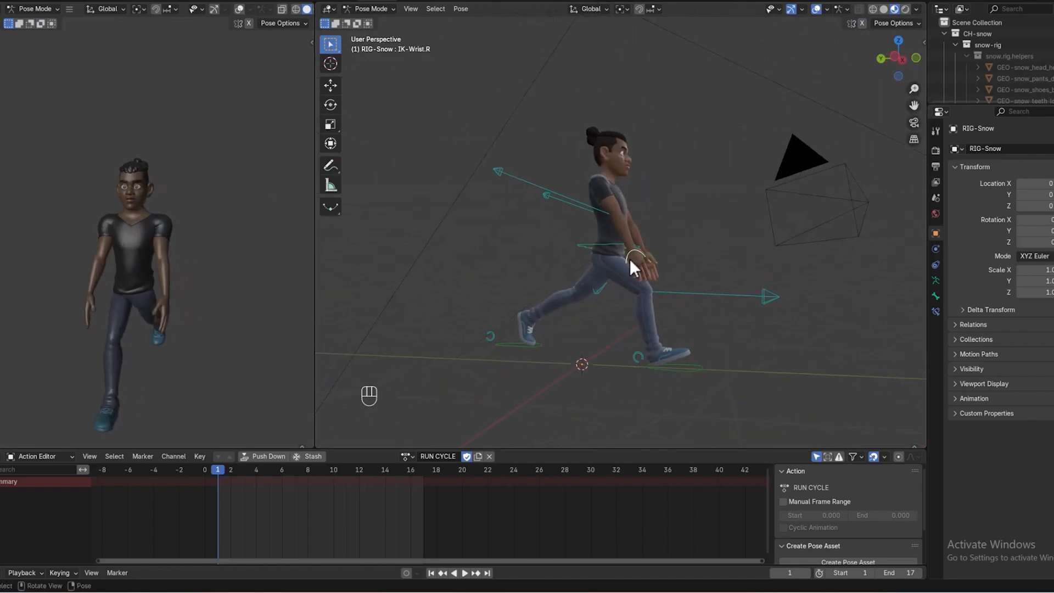
key("g")
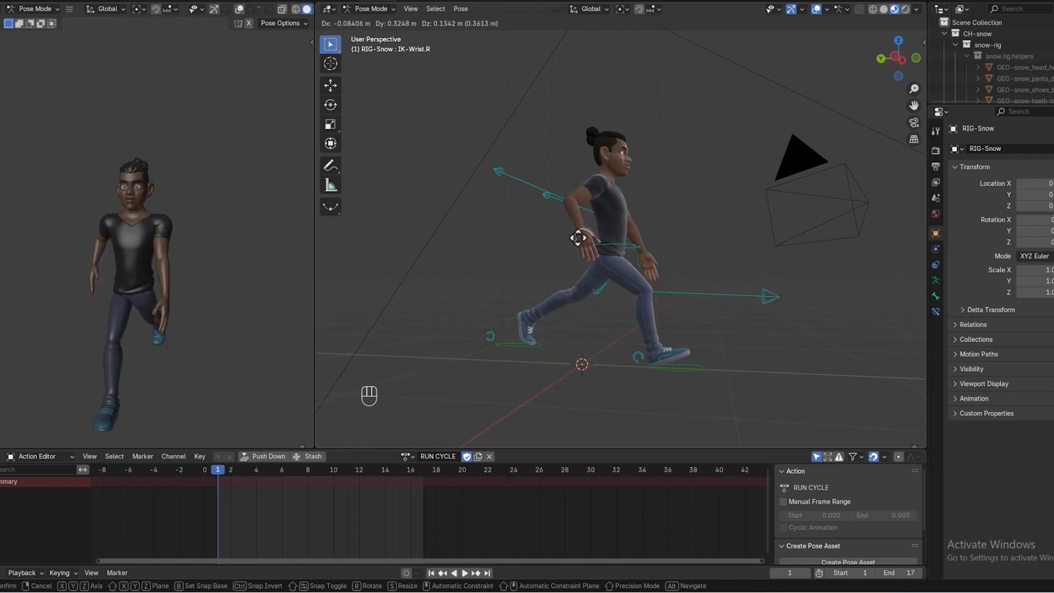
left_click(578, 237)
middle_click_drag(578, 236, 715, 270)
key("g")
left_click(696, 276)
- Move the POLE-UpperArm.R control about 0.36 m inward behind the torso to redirect the right elbow
left_click(694, 181)
key("g")
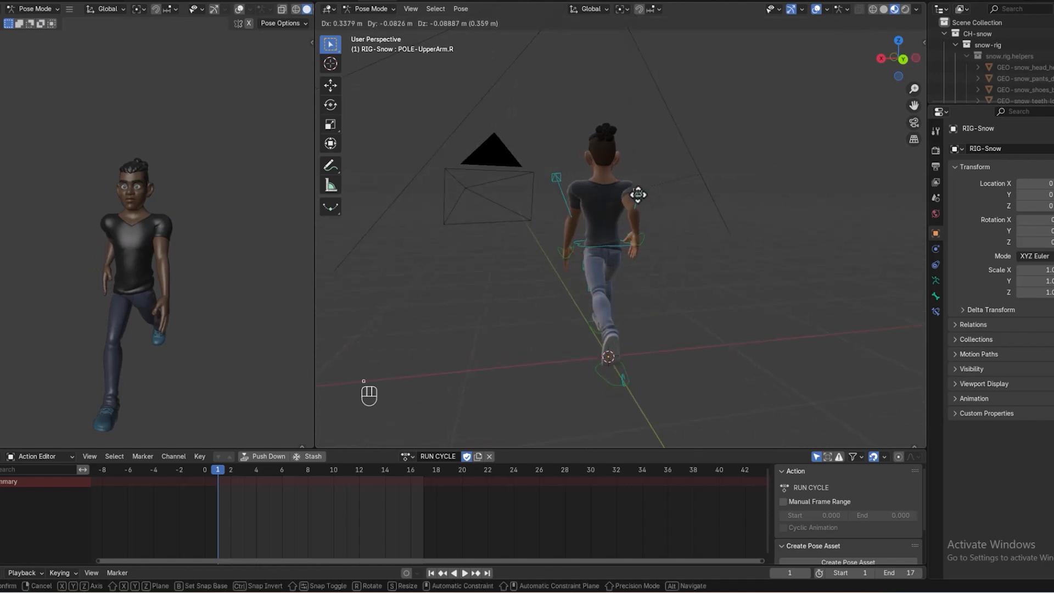
left_click(638, 195)
- Raise the IK-Wrist.L control in front of the torso and rotate it about 44° so the left hand points forward
middle_click_drag(703, 279, 684, 266)
left_click(650, 263)
key("g")
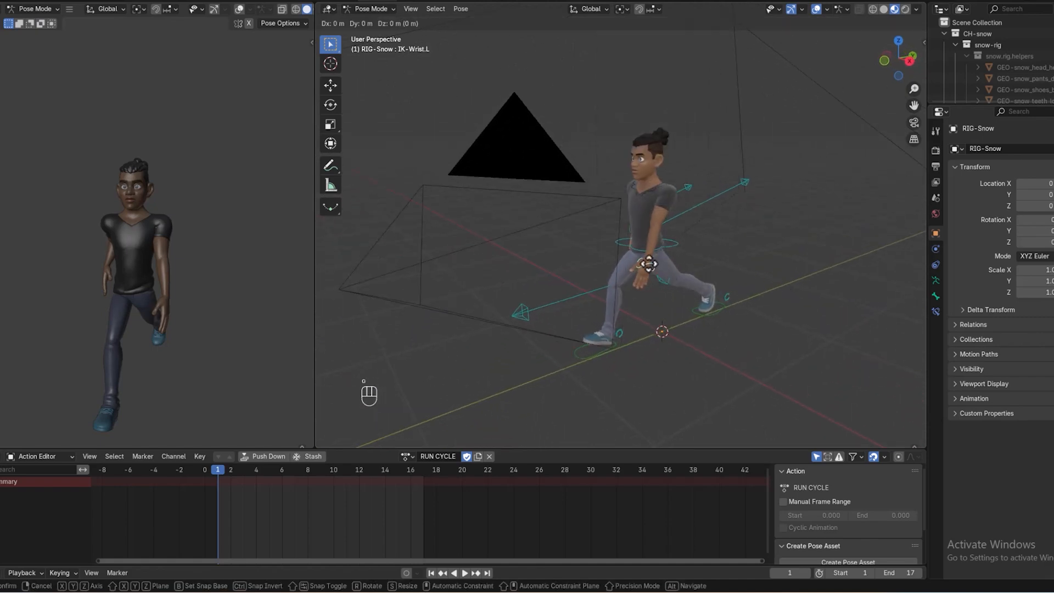
left_click(640, 244)
middle_click_drag(719, 271, 689, 258)
key("r")
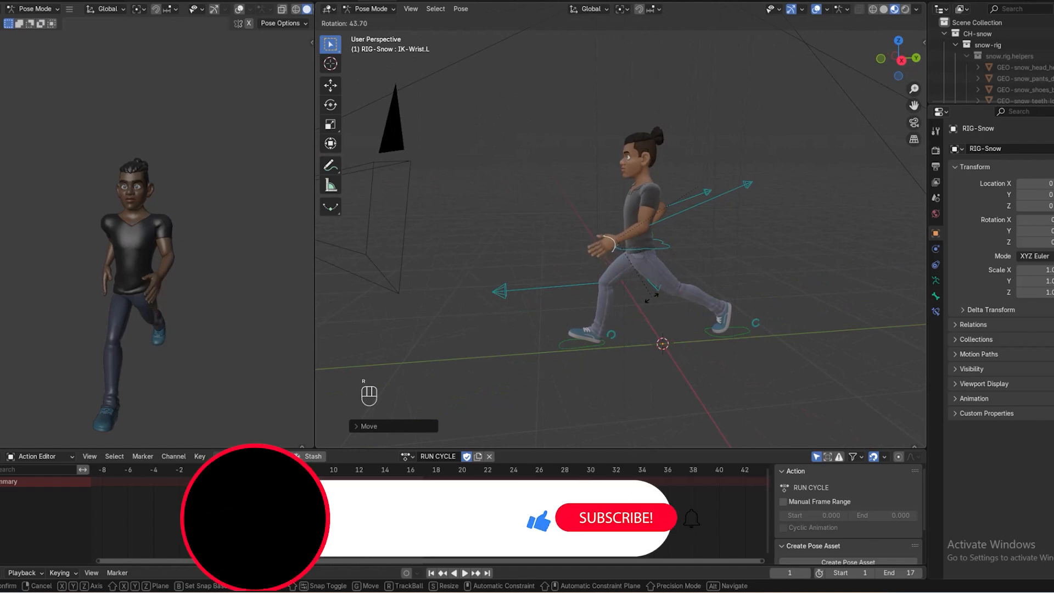
left_click(642, 295)
- Refine the rotation of the IK-Wrist.L control and move it slightly back and down, closer to the hip
middle_click_drag(643, 296, 794, 318)
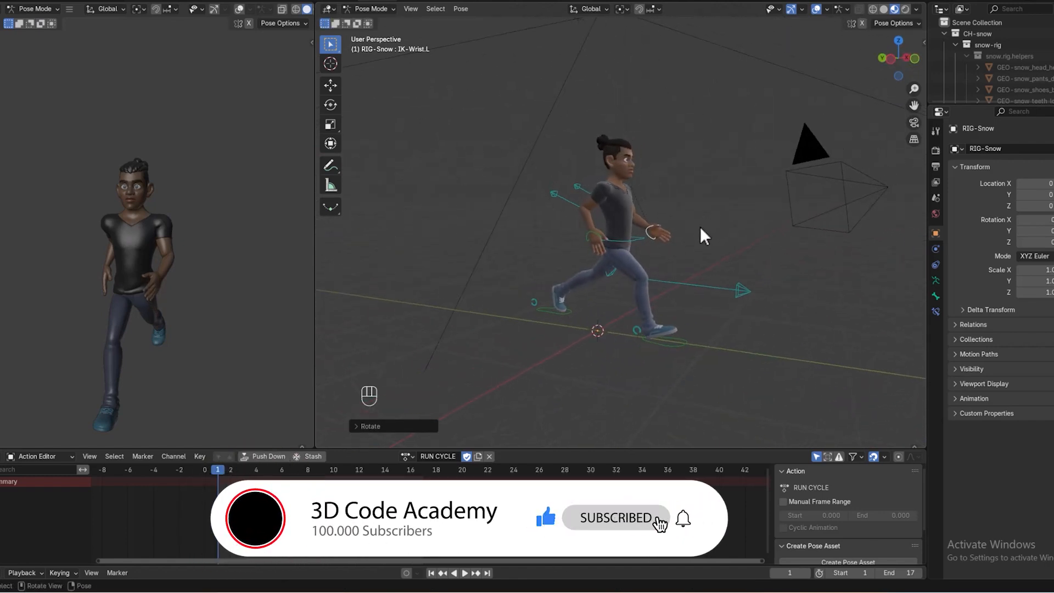
key("r")
key("g")
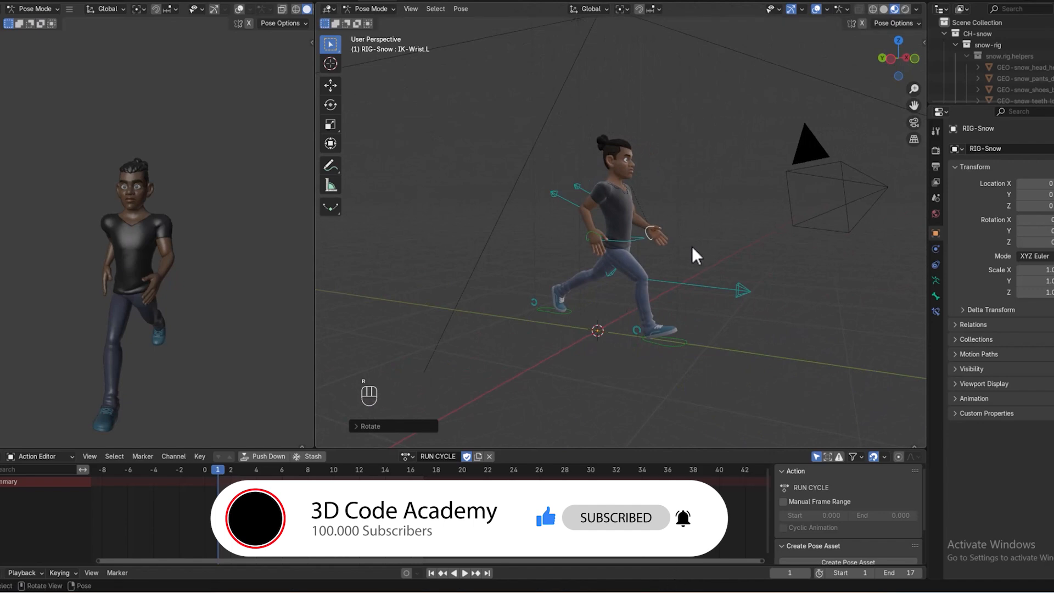
left_click(680, 258)
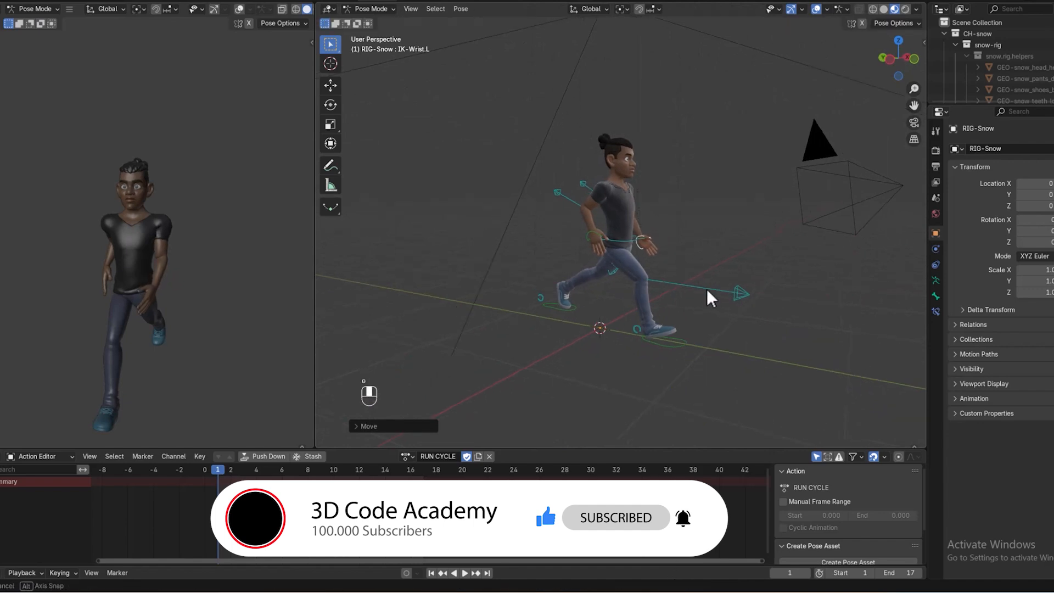
middle_click_drag(708, 290, 532, 272)
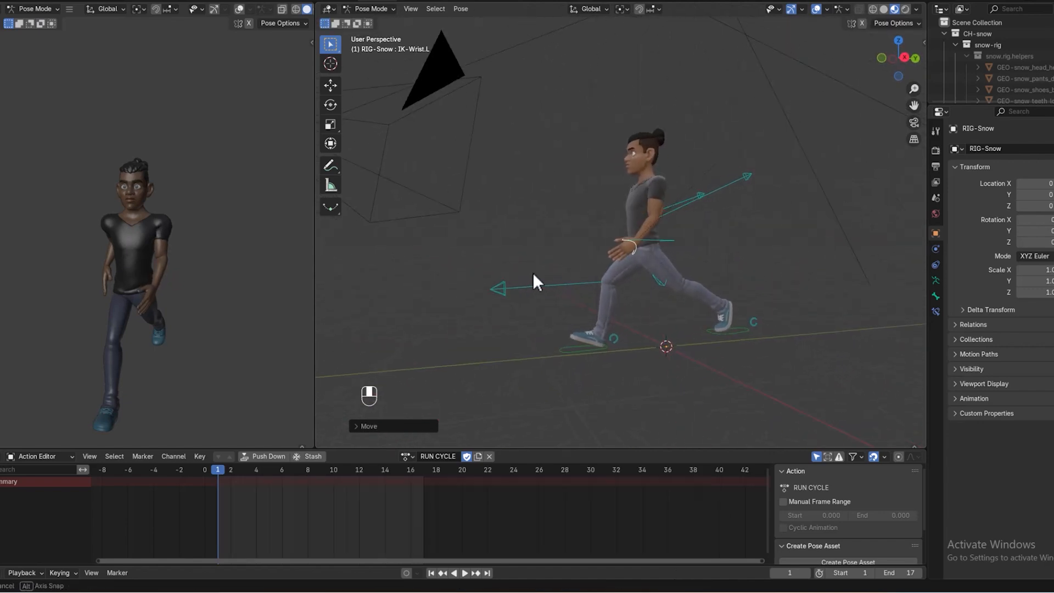
- Keyframe the whole pose at frame 1 and duplicate its keys to frame 17
middle_click_drag(599, 242, 761, 244)
key("i")
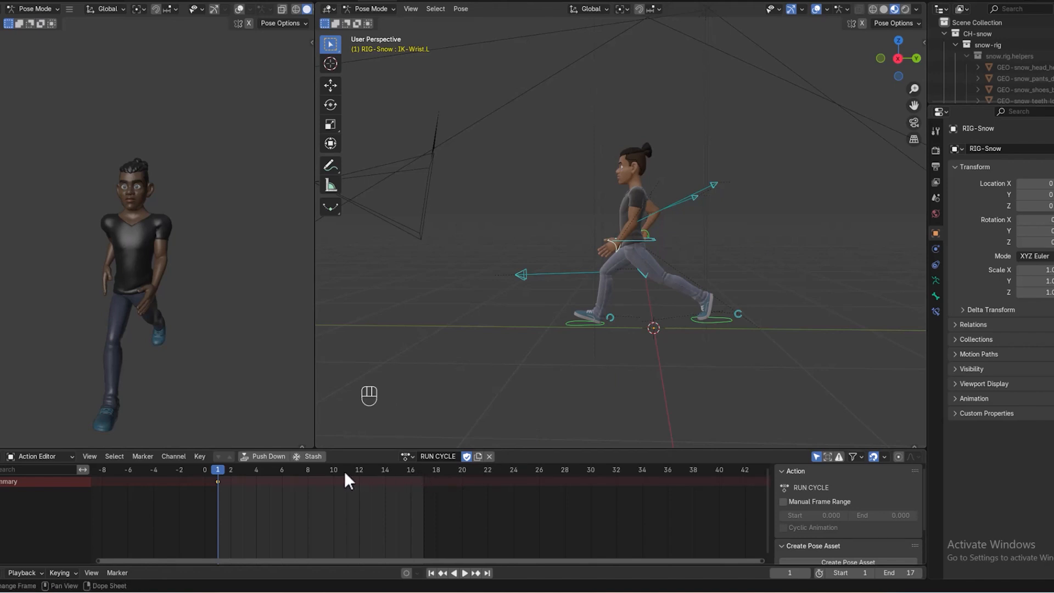
key("shift+d")
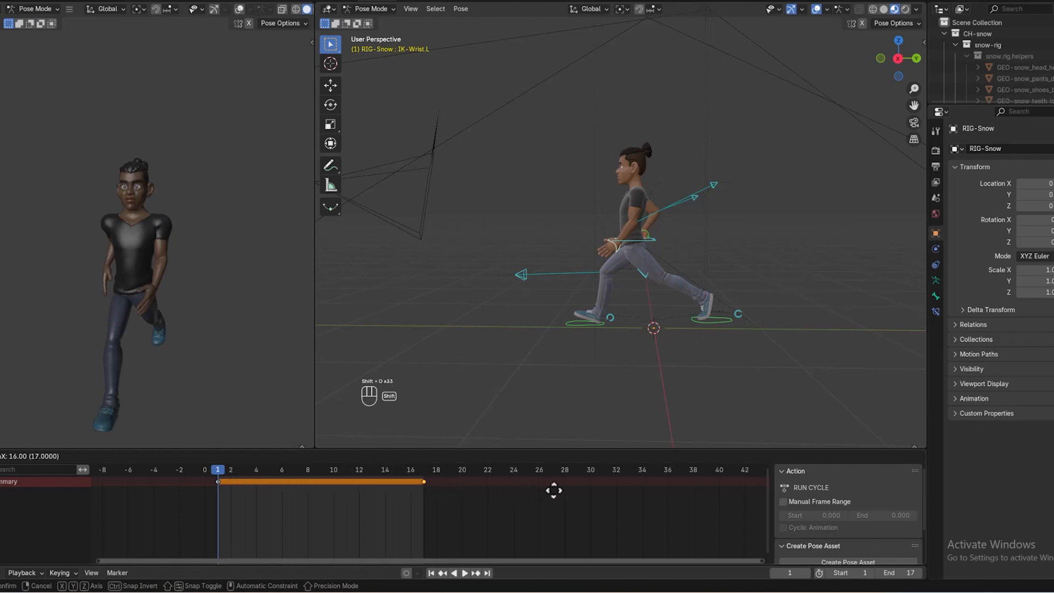
left_click(553, 491)
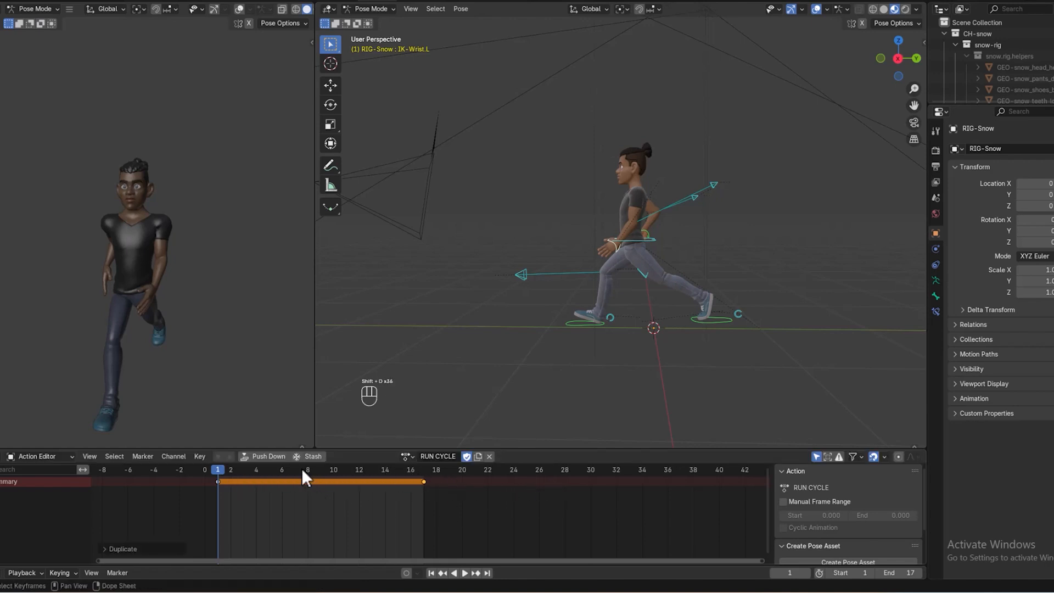
- Copy the frame 1 pose, paste it X-flipped at frame 8 and keyframe it there
left_click_drag(252, 470, 311, 491)
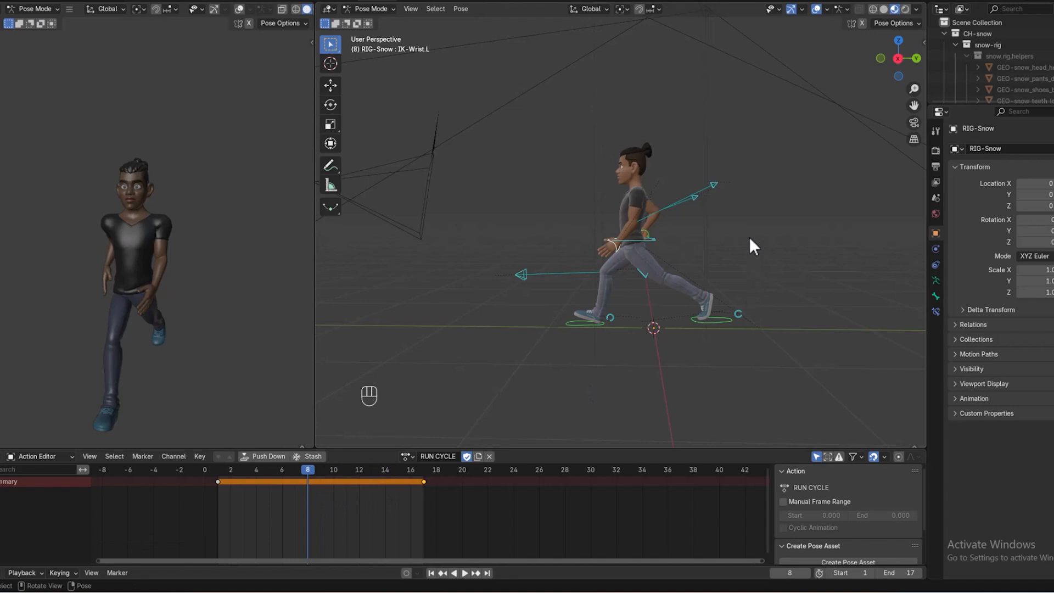
left_click_drag(228, 473, 222, 476)
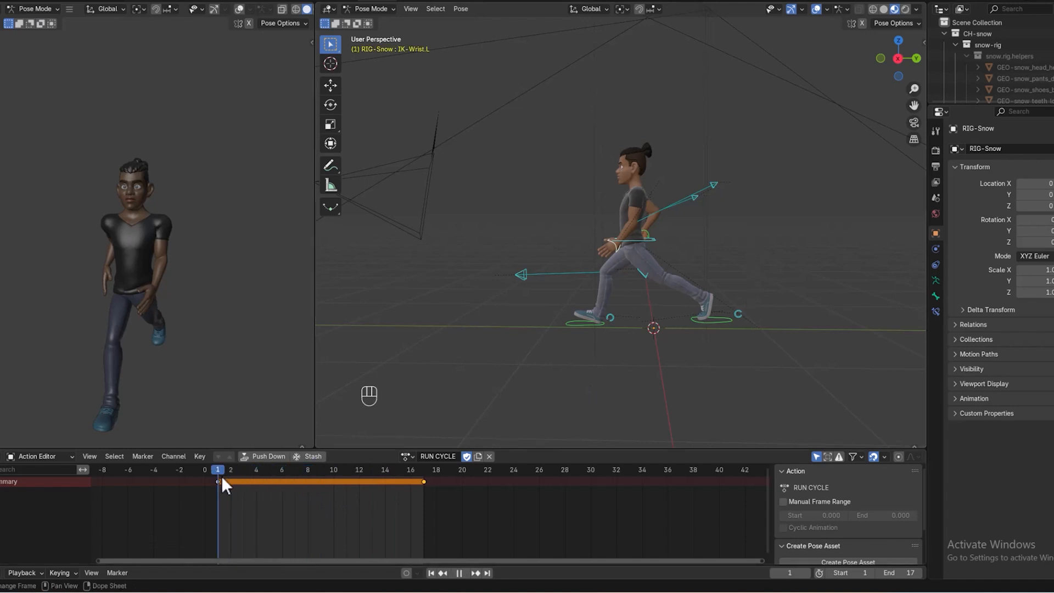
right_click(815, 193)
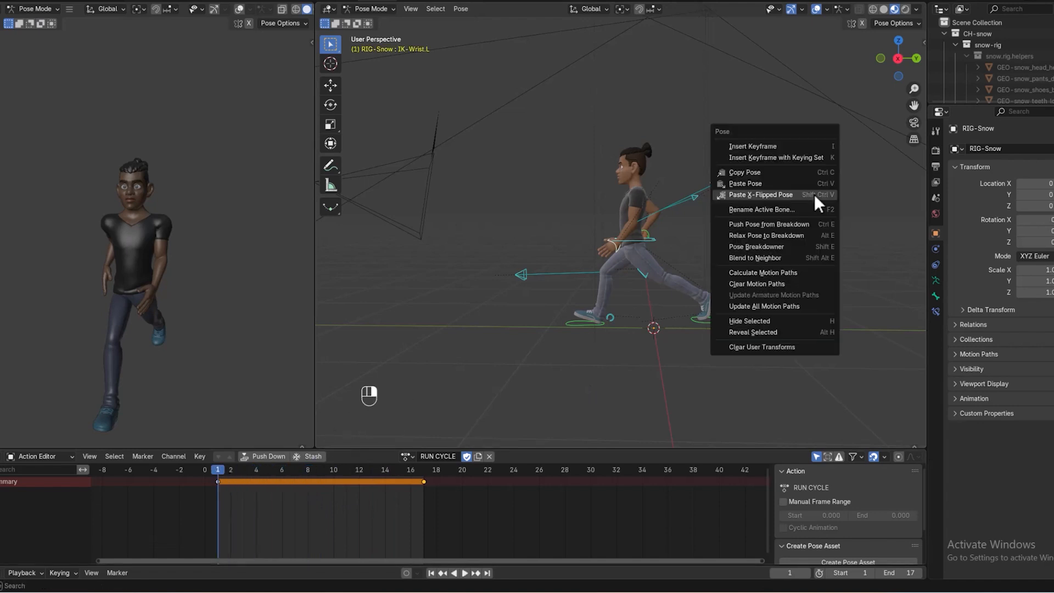
left_click(776, 170)
left_click(306, 473)
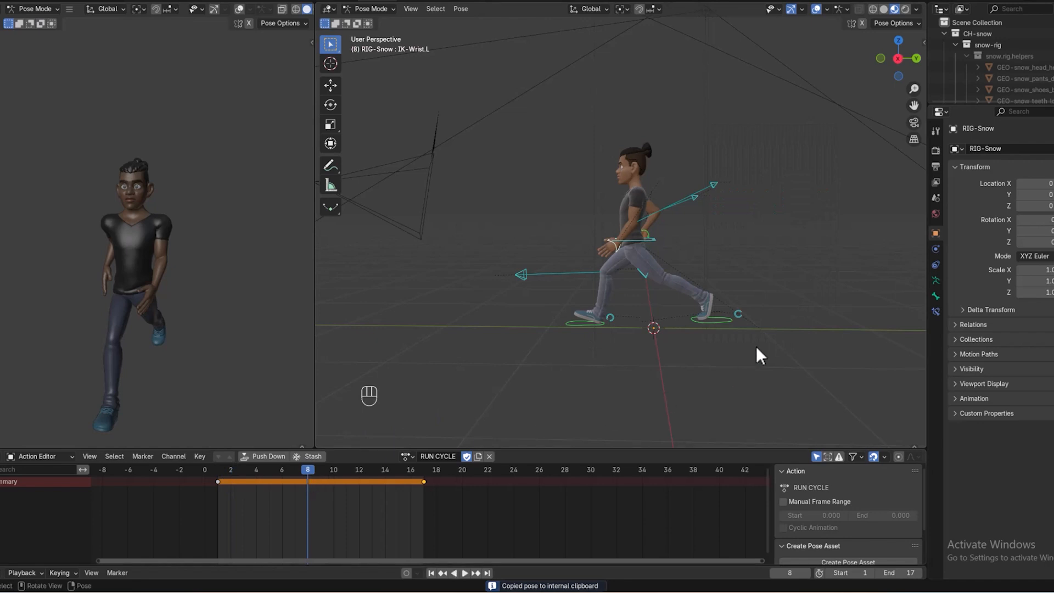
right_click(797, 249)
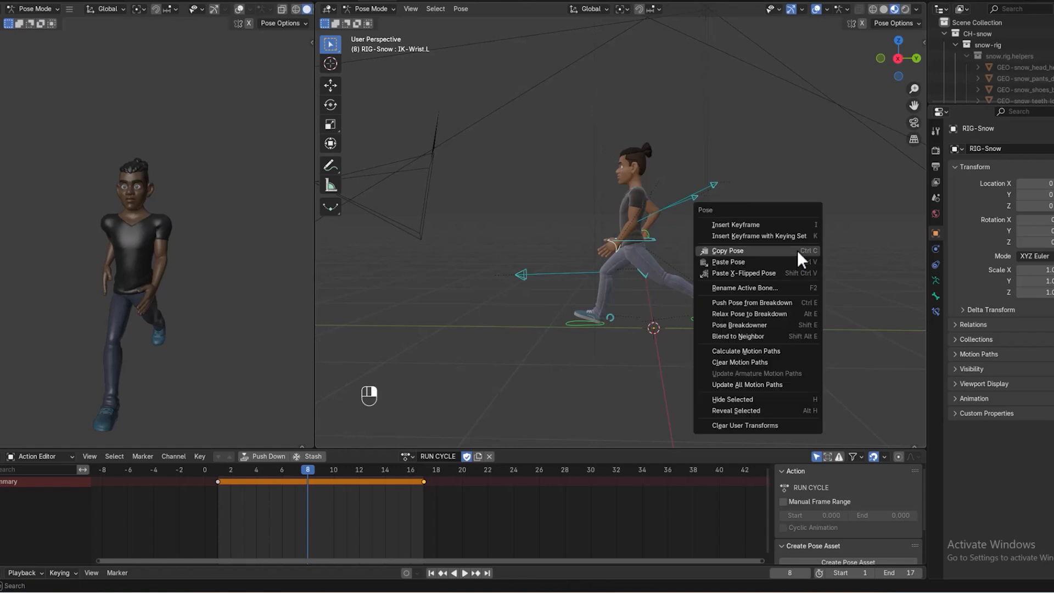
left_click(754, 273)
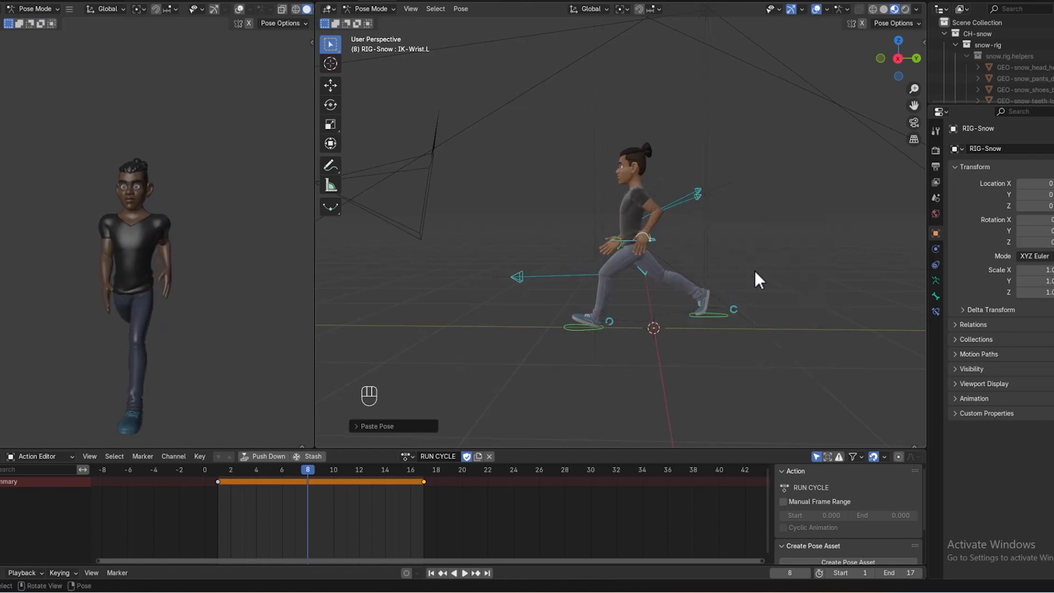
key("i")
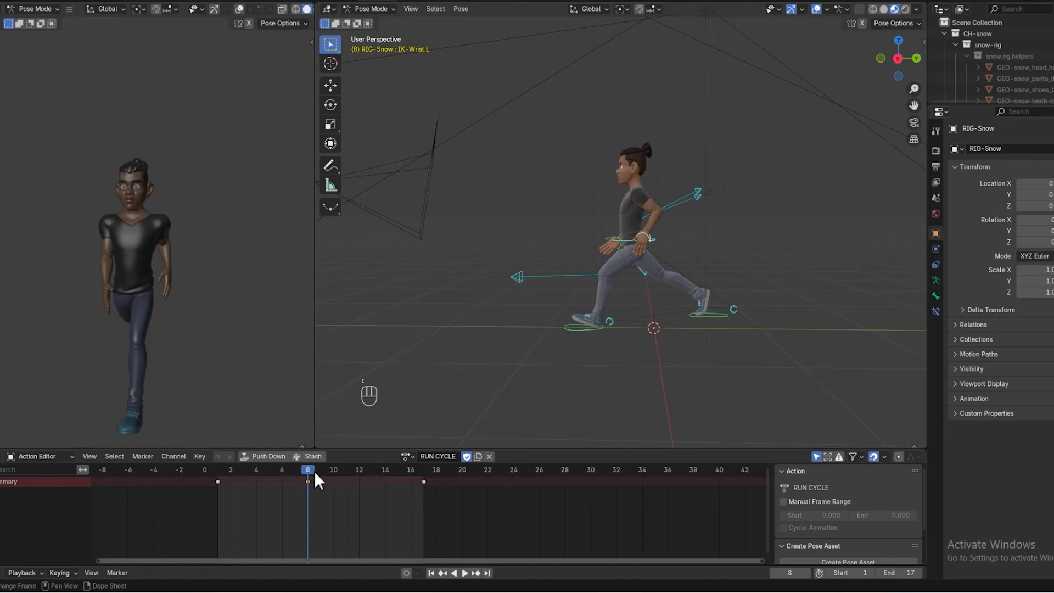
- Go to frame 4 and clear the rotation and location of all pose controls
left_click_drag(314, 472, 253, 483)
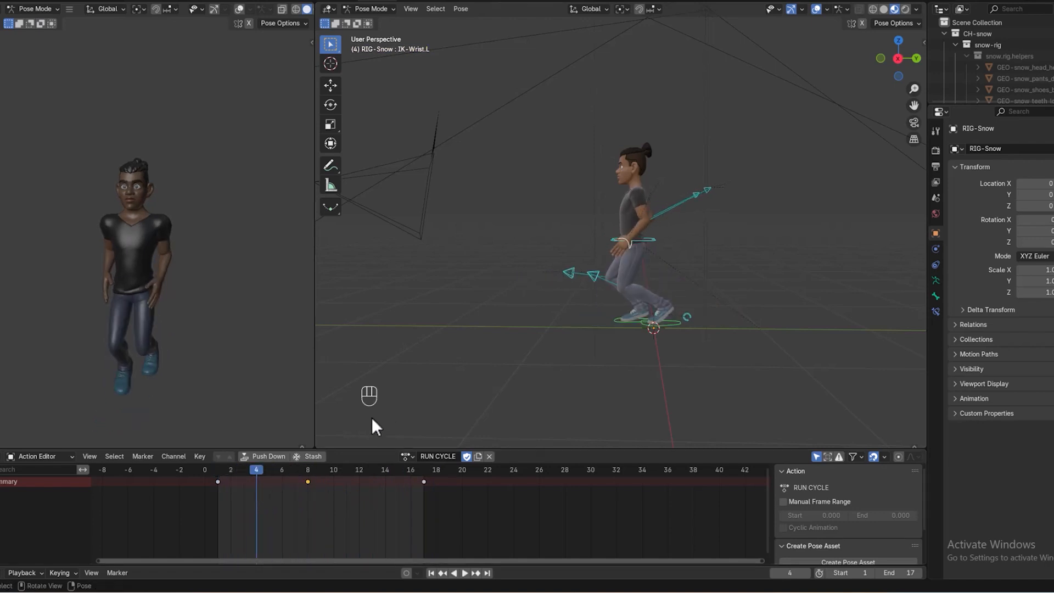
key("space")
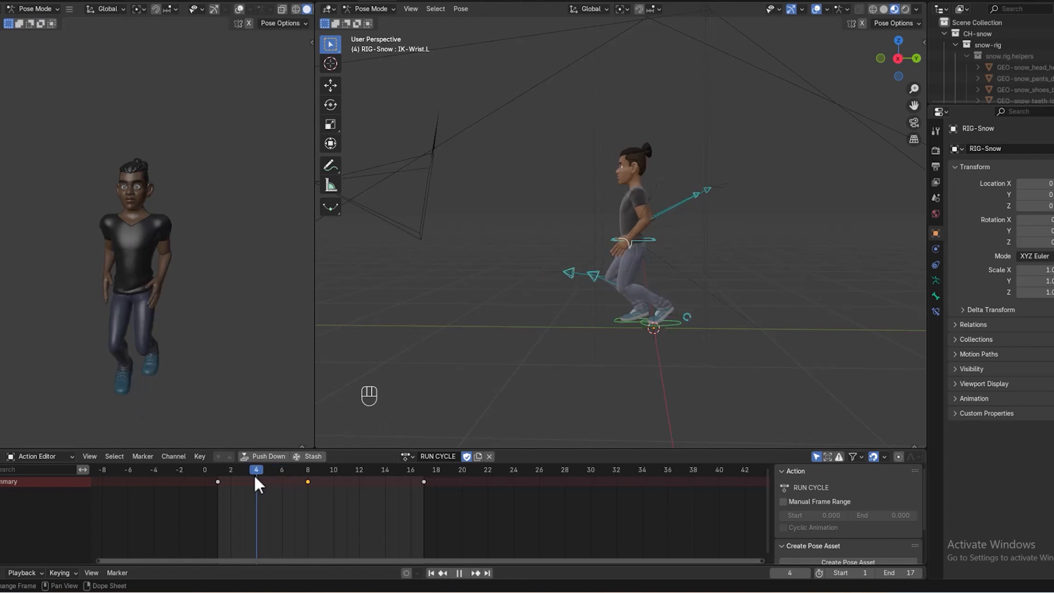
mouse_move(255, 475)
left_mouse_down()
mouse_move(219, 470)
mouse_move(253, 481)
left_mouse_up()
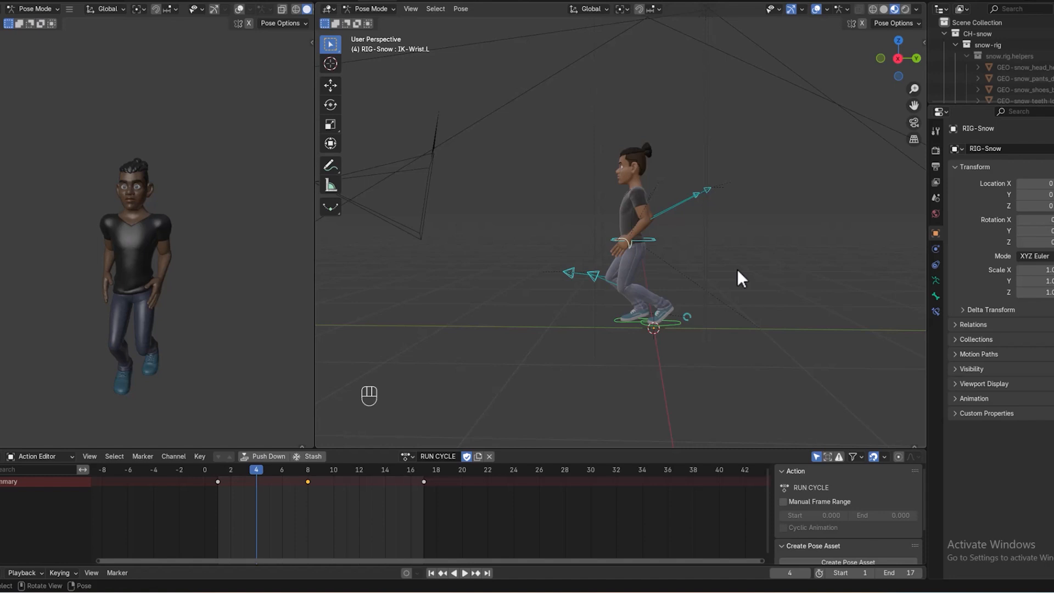
key("alt+r")
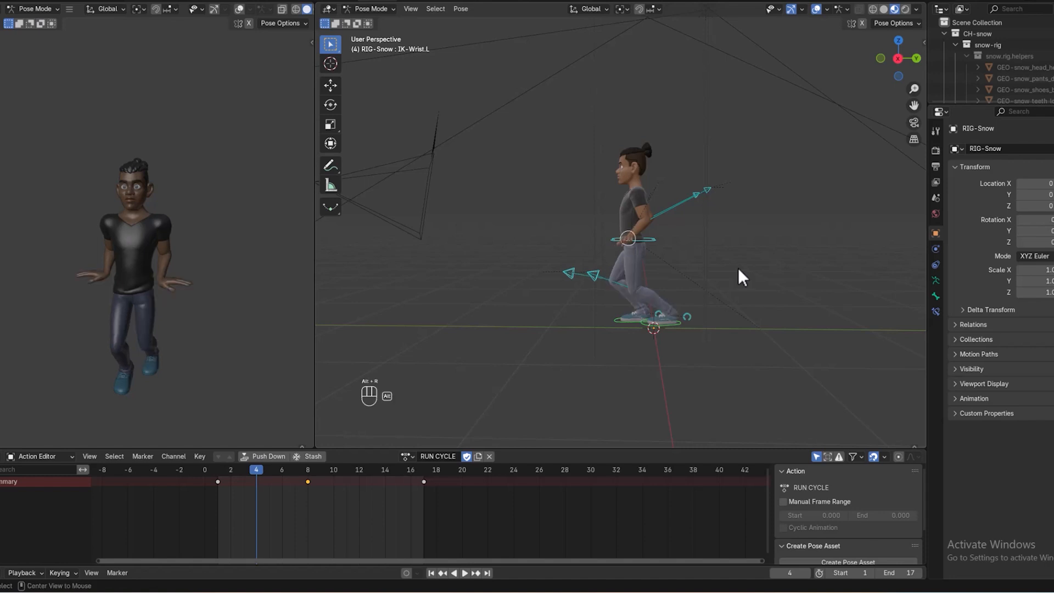
key("alt+g")
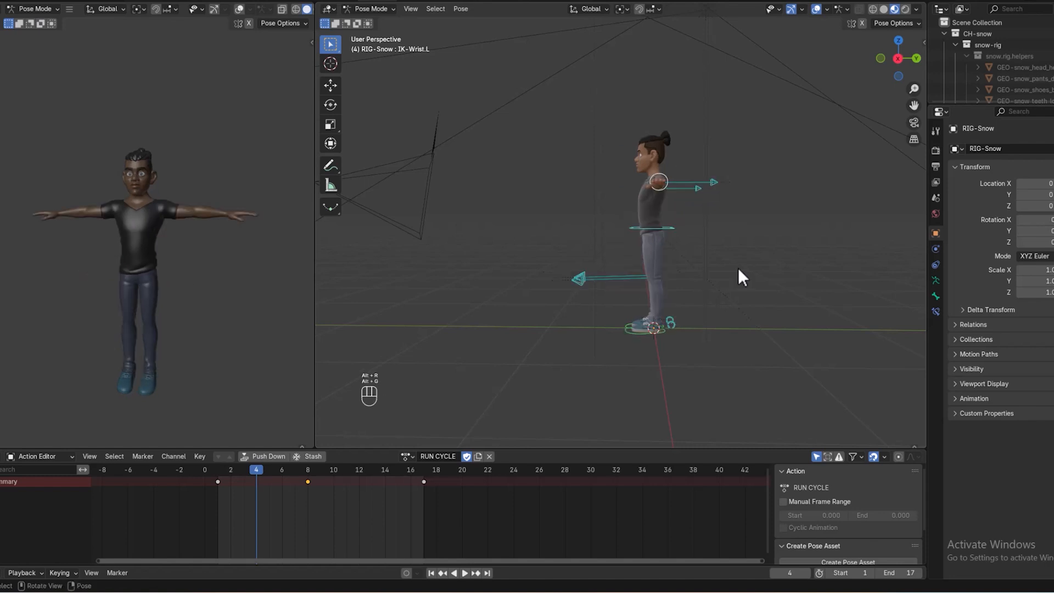
left_click(725, 269)
- Move the IK-Foot.L control about 0.32 m up and 0.07 m back, and rotate it about -31° so the toes point down
left_click(643, 331)
mouse_move(706, 340)
middle_mouse_down()
mouse_move(694, 334)
mouse_move(708, 325)
middle_mouse_up()
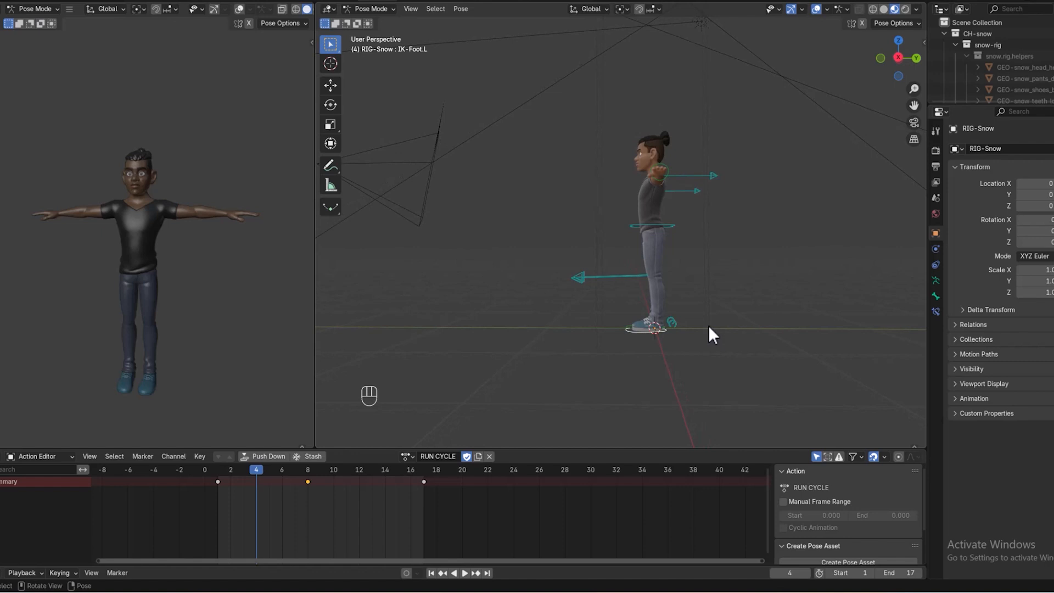
key("g")
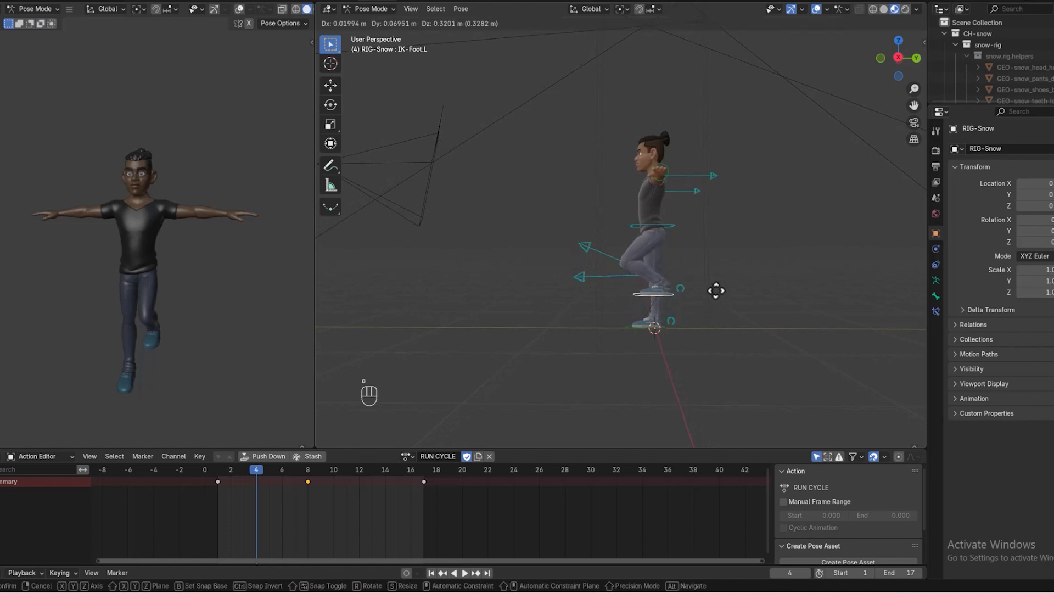
left_click(716, 291)
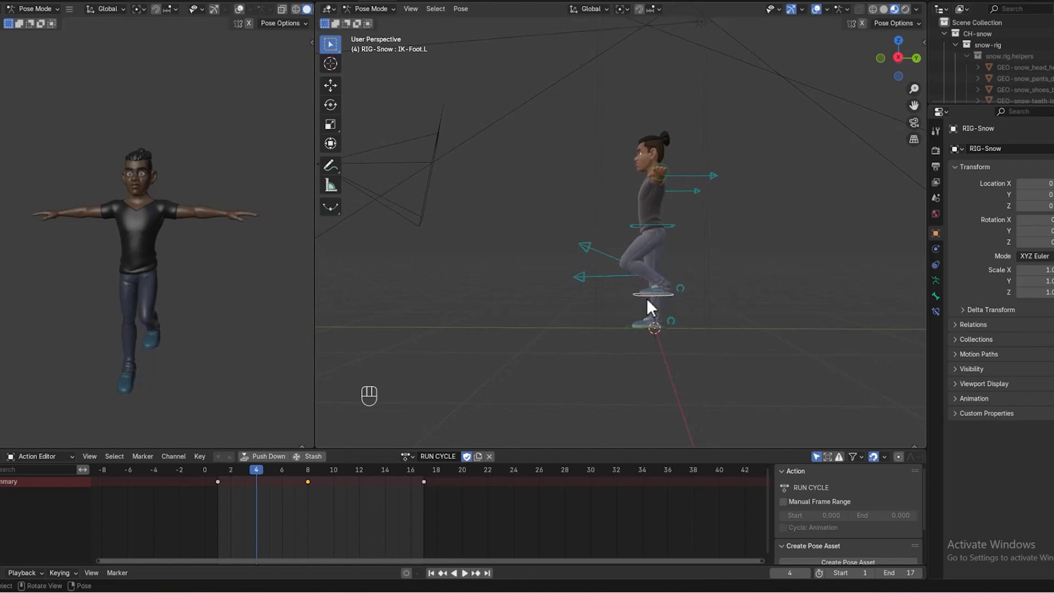
key("r")
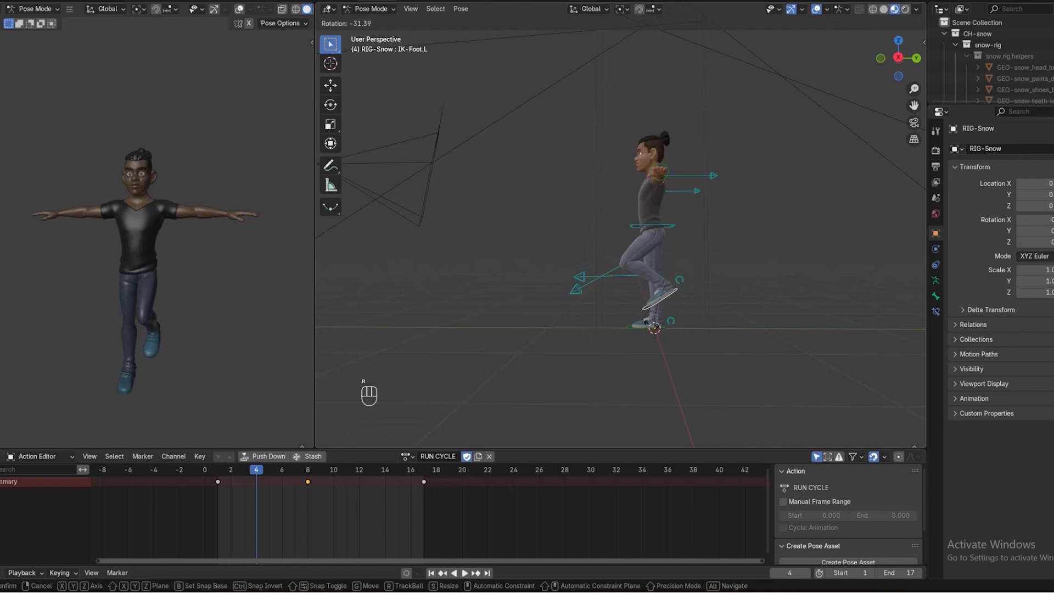
left_click(681, 279)
- Rotate the ROLL-M-Foot.L control to lift the left heel and reselect the IK-Foot.L control
left_click(682, 277)
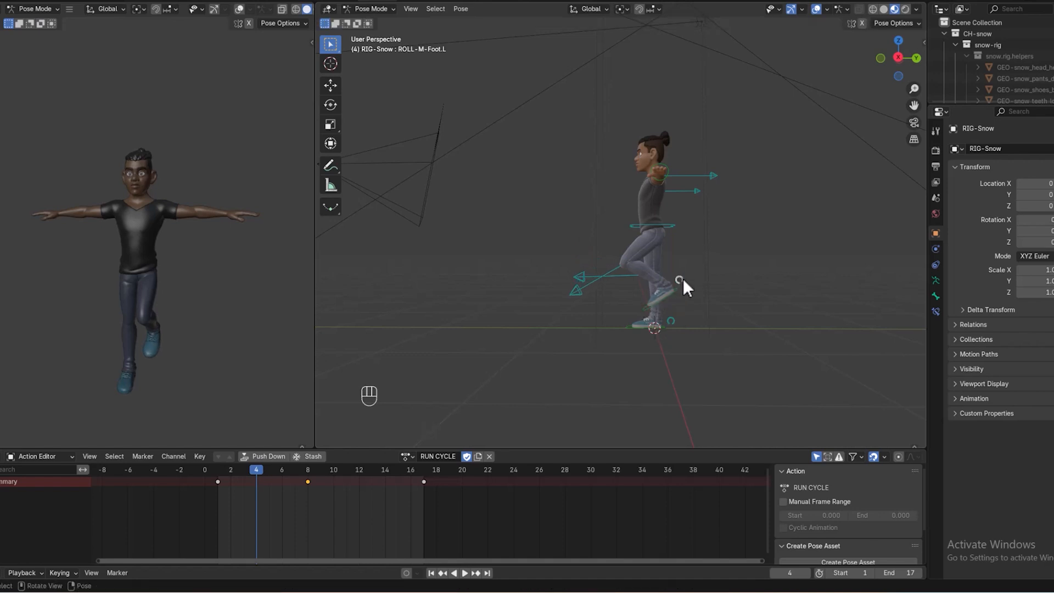
key("r")
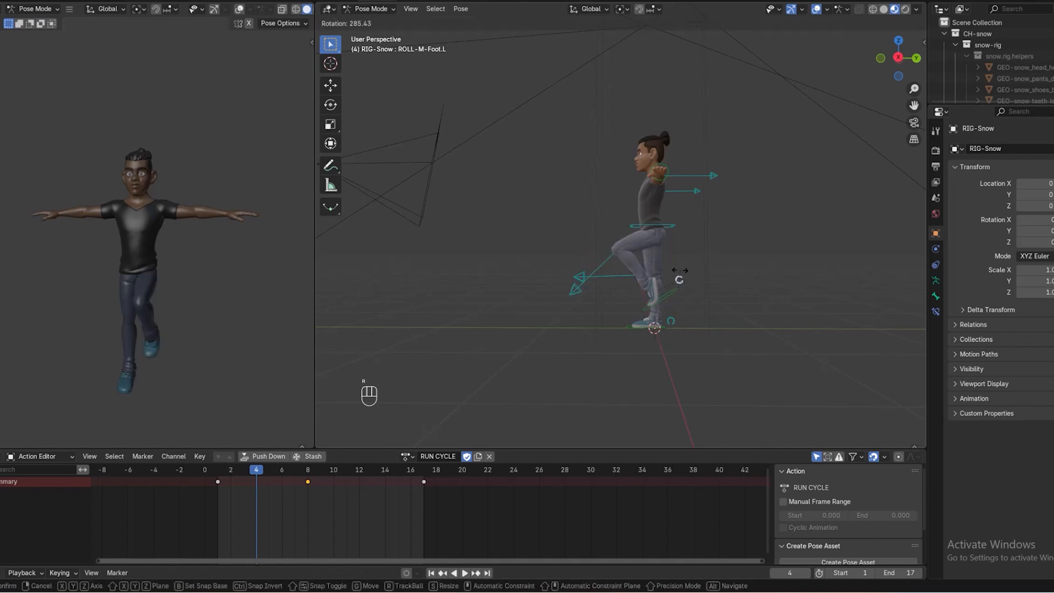
left_click(683, 280)
left_click(672, 294)
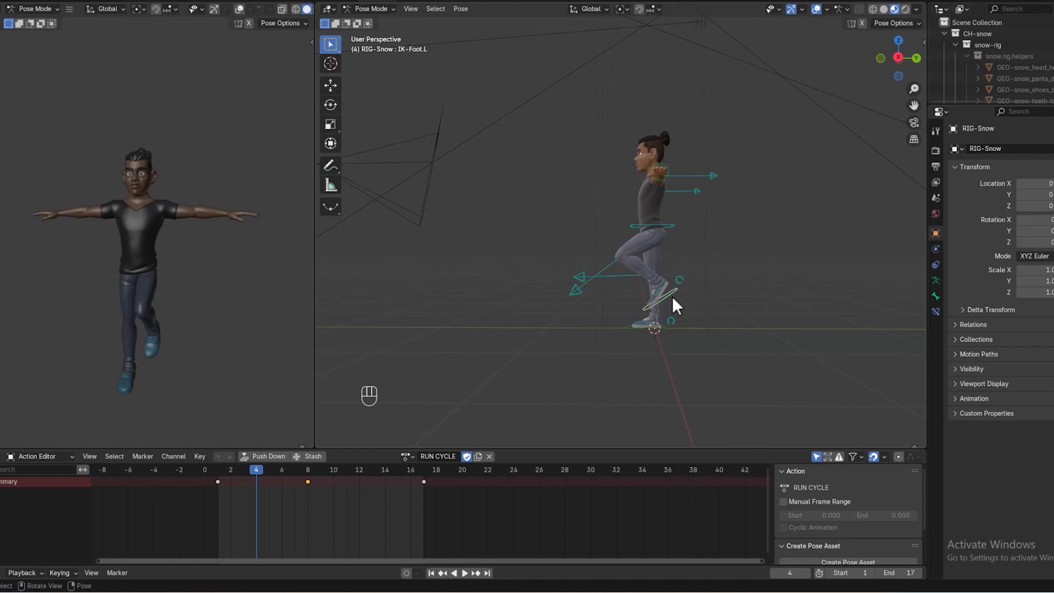
- Rotate the IK-Foot.L control about -25°, and shift the TORSO-Spine control slightly forward and down, tilting it about -8°
key("r")
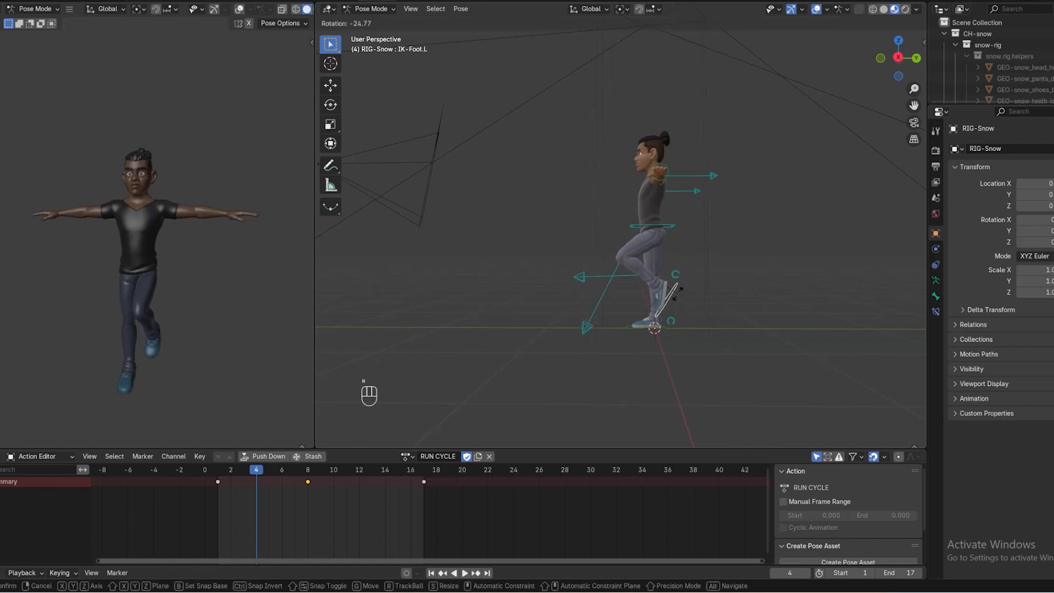
left_click(670, 261)
left_click(660, 226)
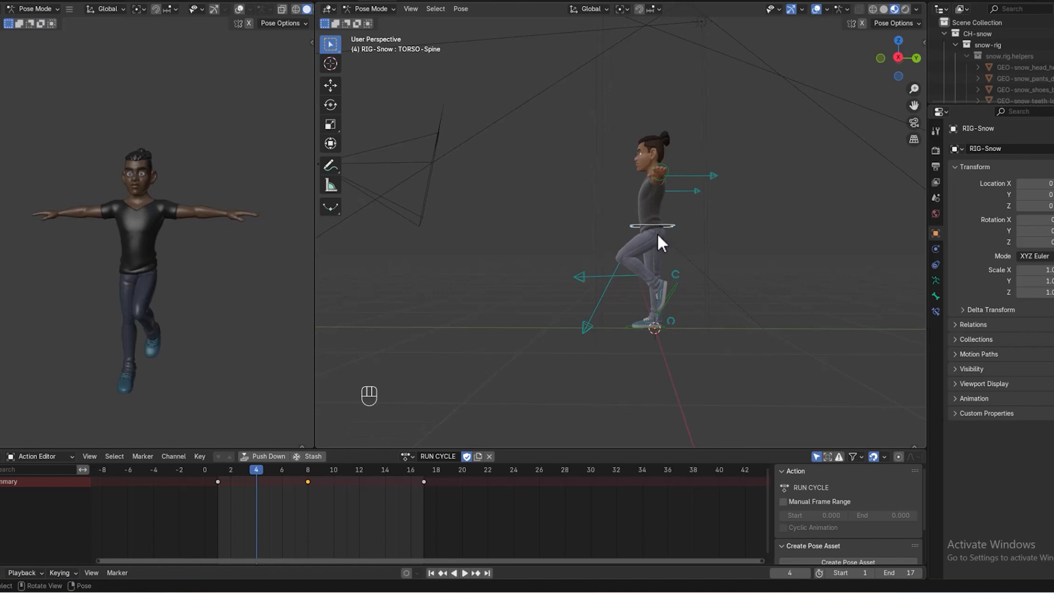
key("g")
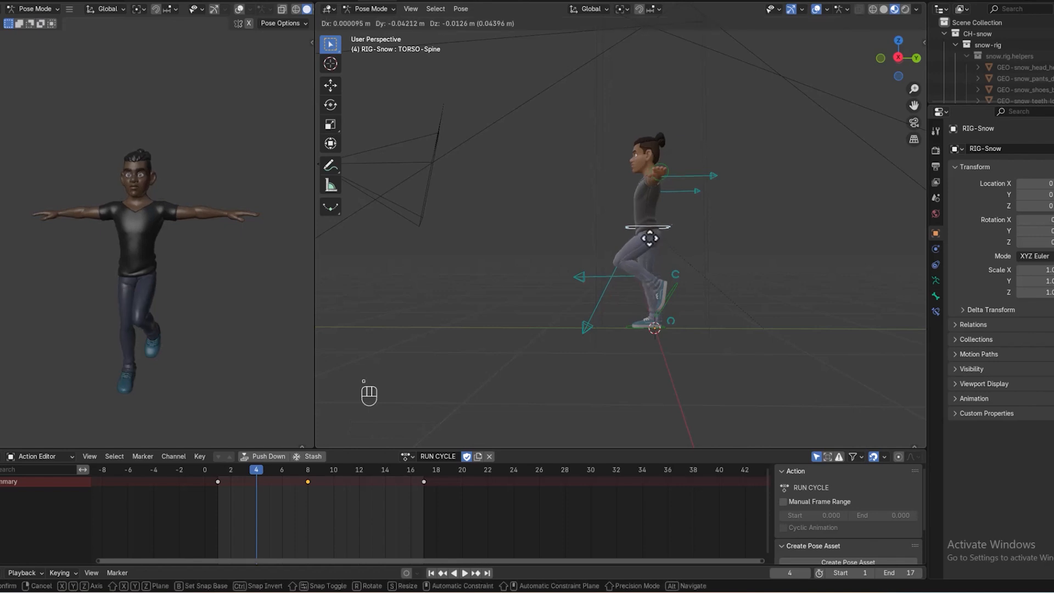
left_click(651, 241)
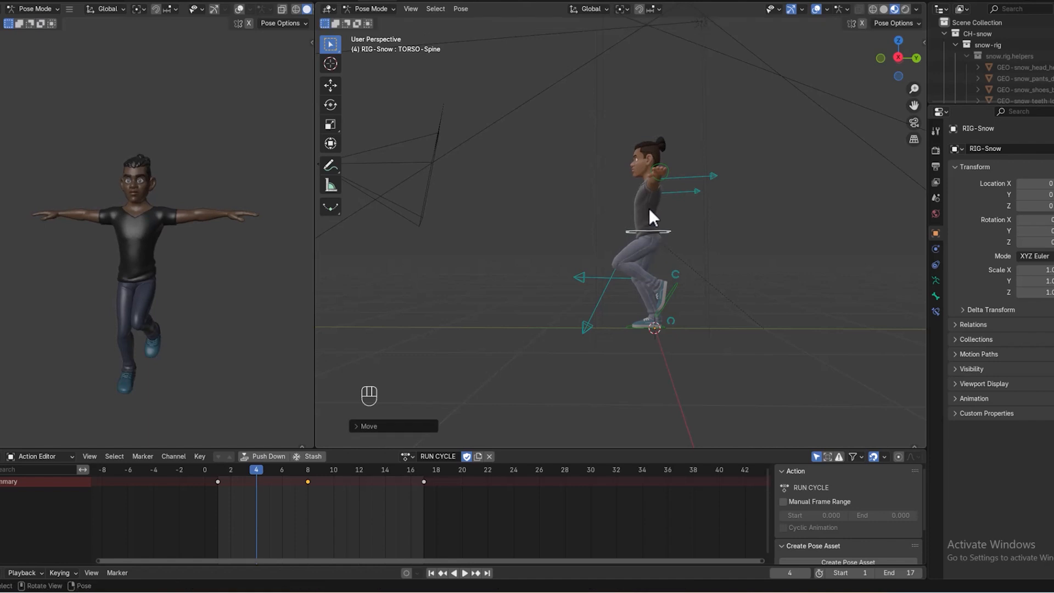
key("r")
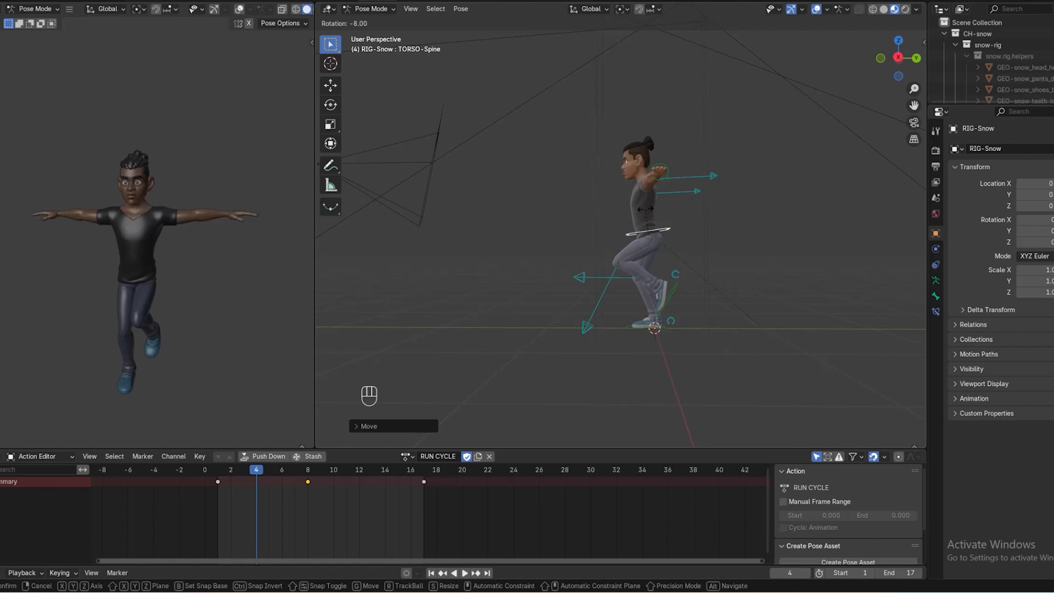
left_click(646, 209)
- Enable X-axis mirror and move the IK-Wrist.L control down and inward so both arms hang beside the hips
middle_click_drag(647, 209, 752, 229)
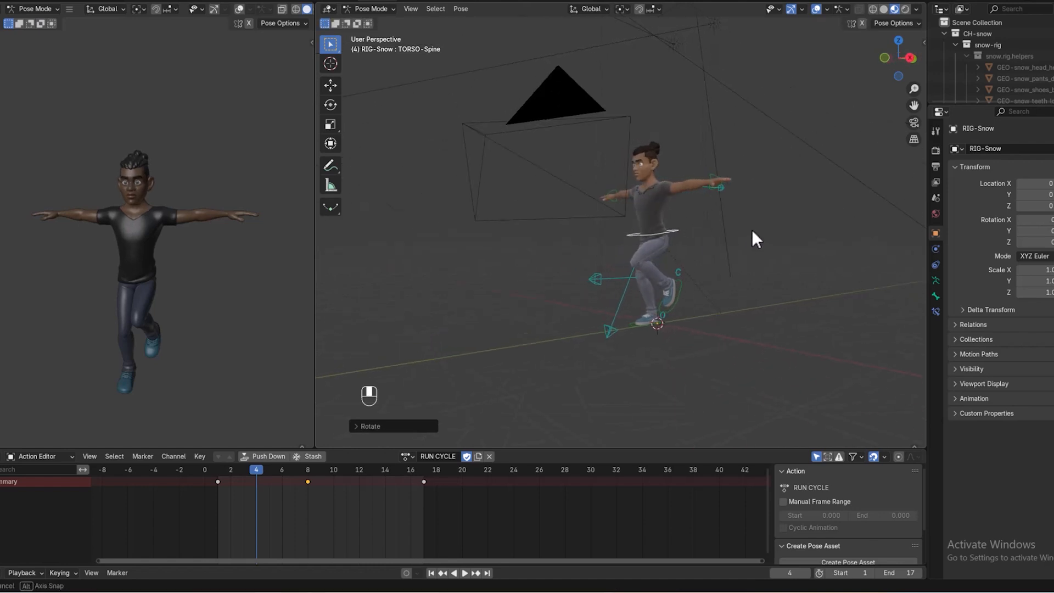
left_click(862, 23)
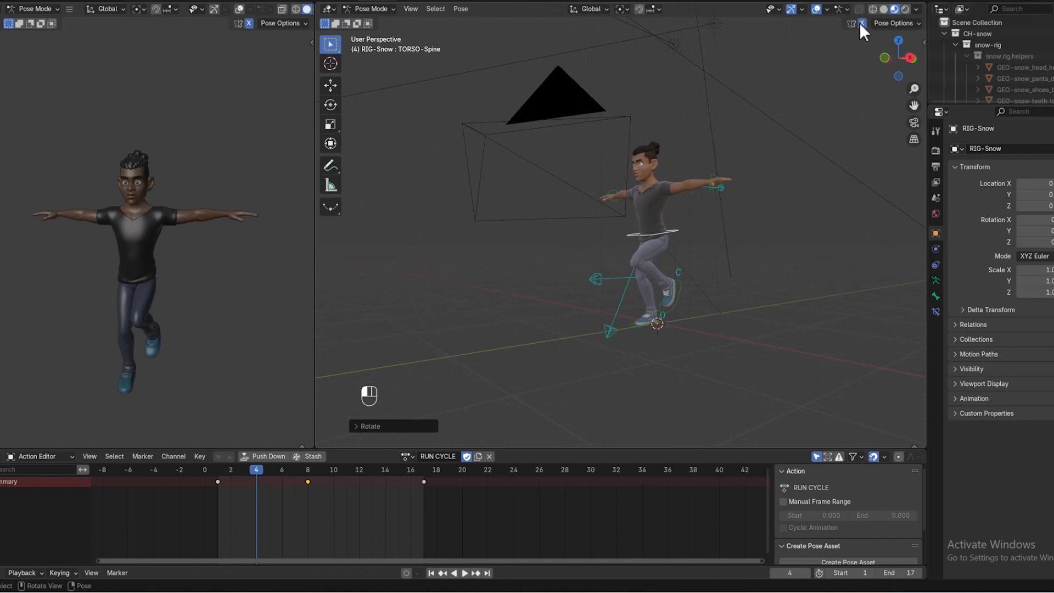
middle_click_drag(812, 147, 878, 157)
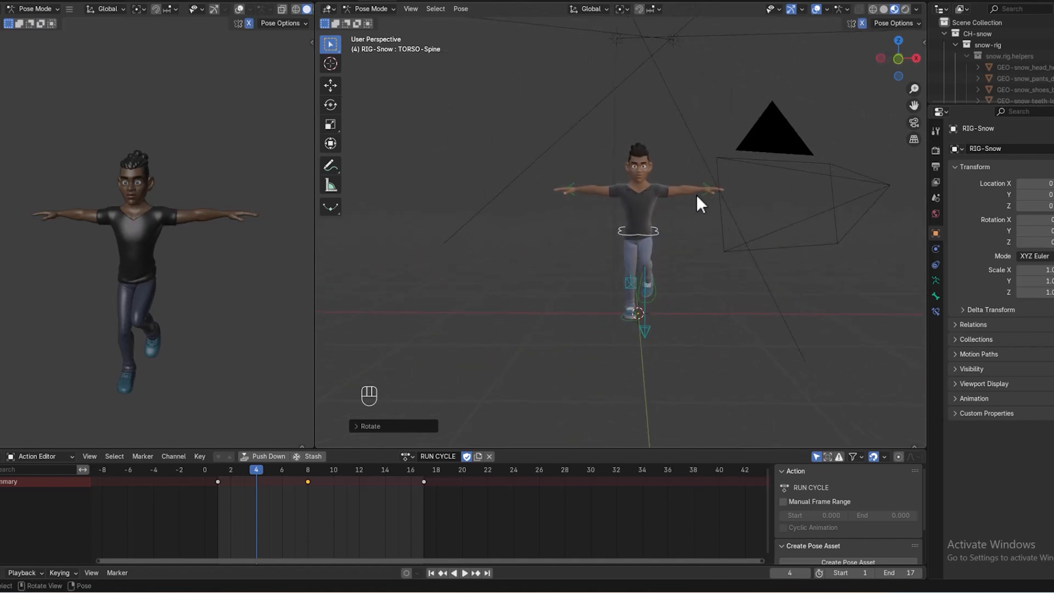
left_click(708, 188)
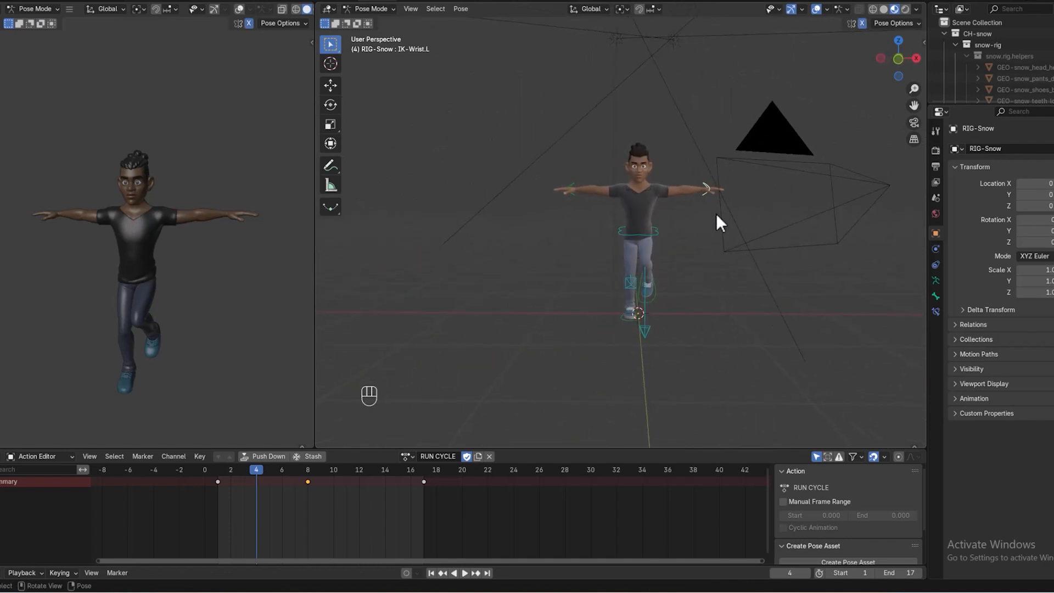
key("g")
left_click(677, 261)
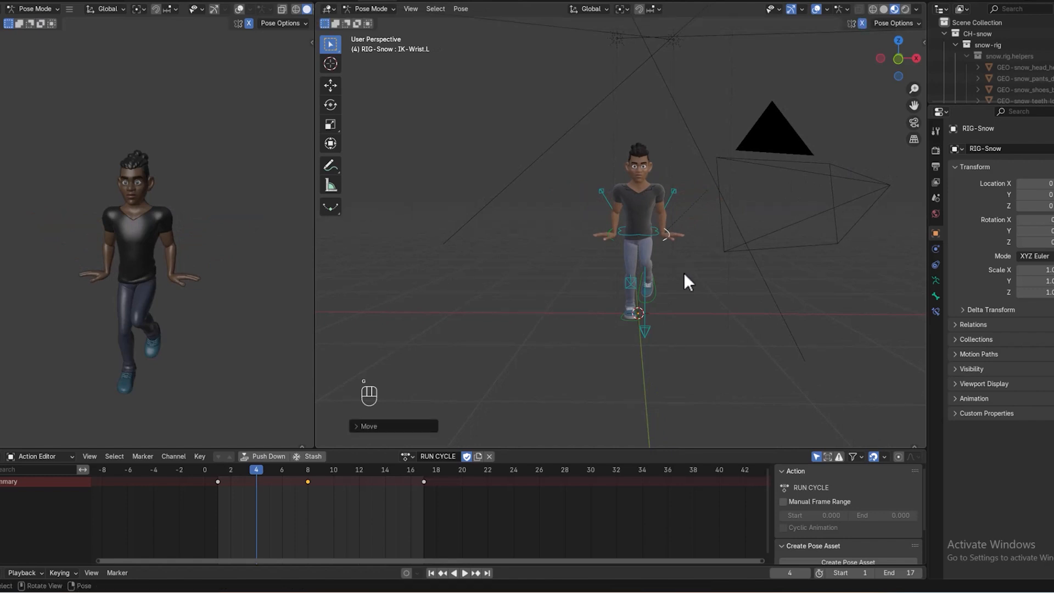
- Rotate the IK-Wrist.R control about 86° from the back view so both mirrored hands point down
middle_click_drag(683, 273, 650, 245)
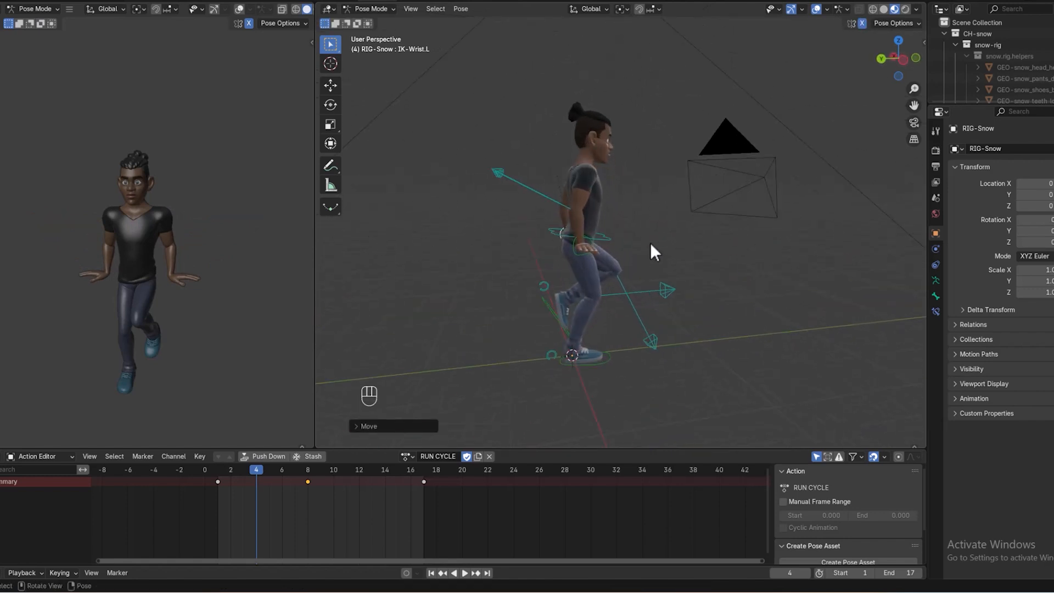
left_click(591, 242)
middle_click_drag(697, 275, 806, 275)
key("r")
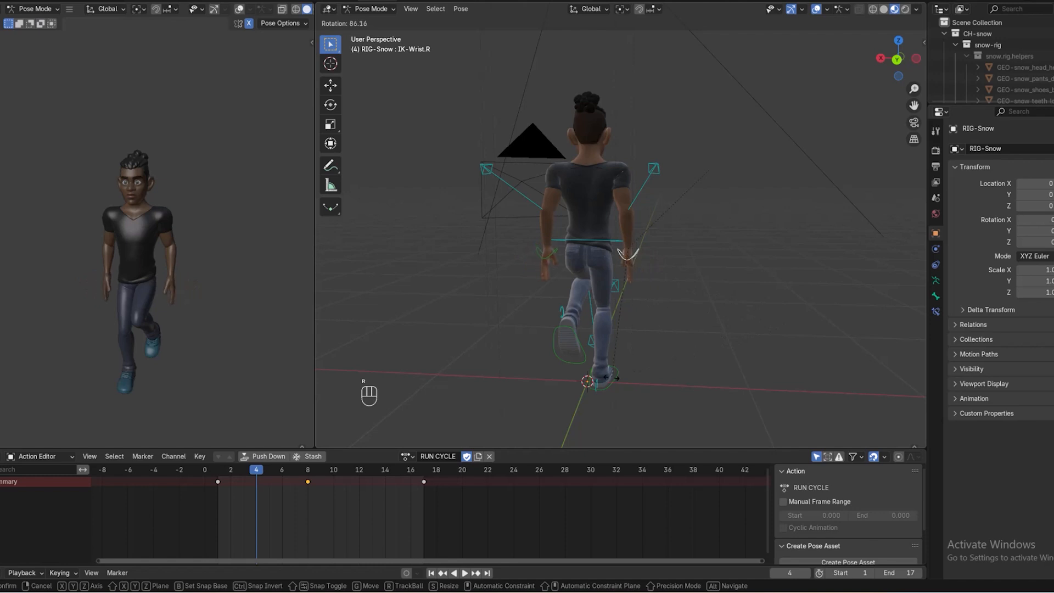
left_click(753, 311)
- Disable X-axis mirror, then move the IK-Wrist.R control back and up behind the hip and rotate it to bend the right arm
middle_click_drag(753, 311, 666, 271)
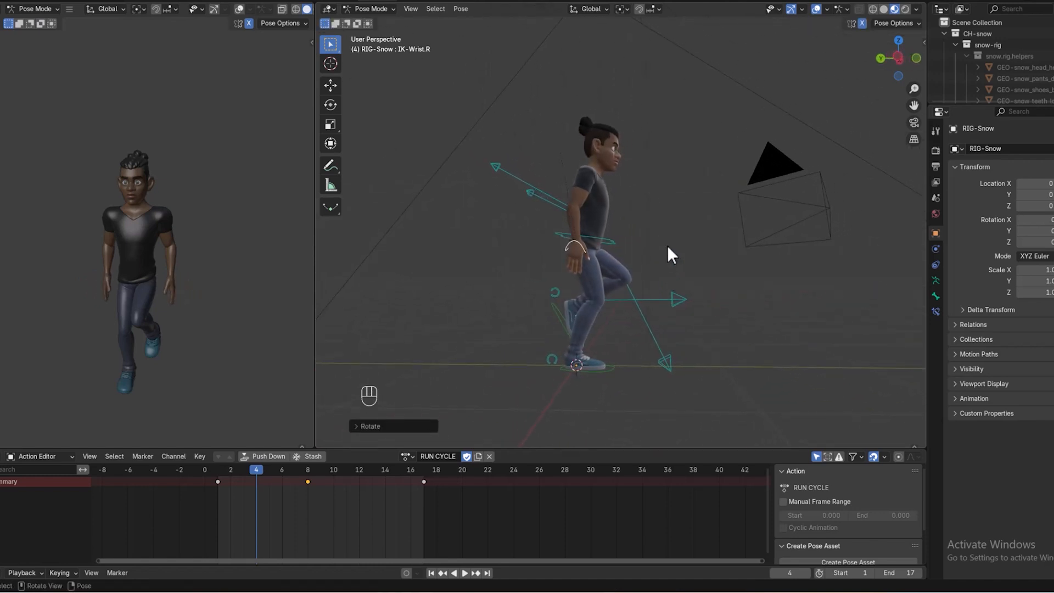
left_click(574, 247)
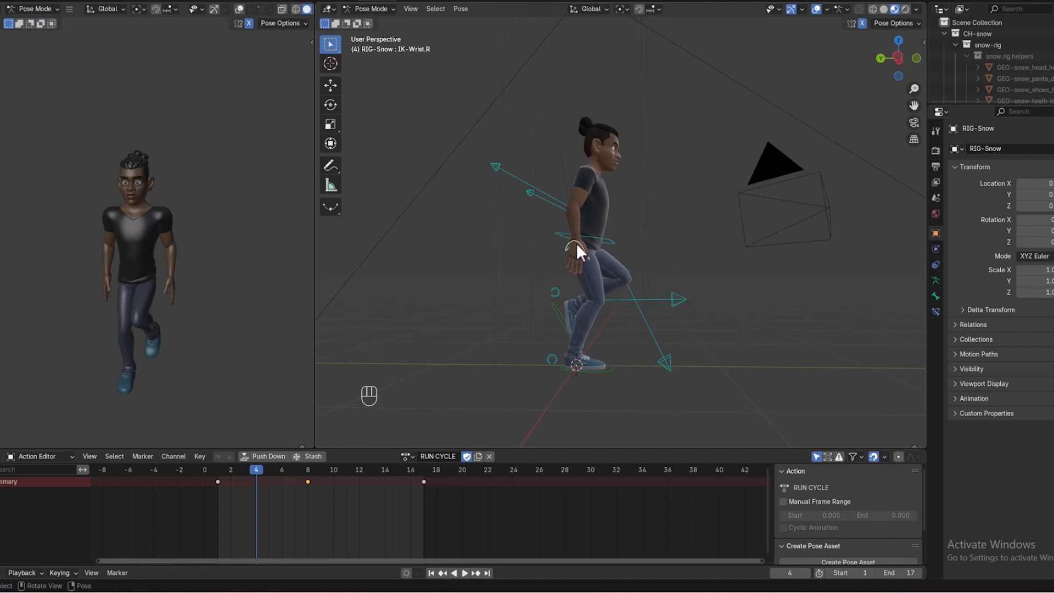
left_click(863, 23)
key("g")
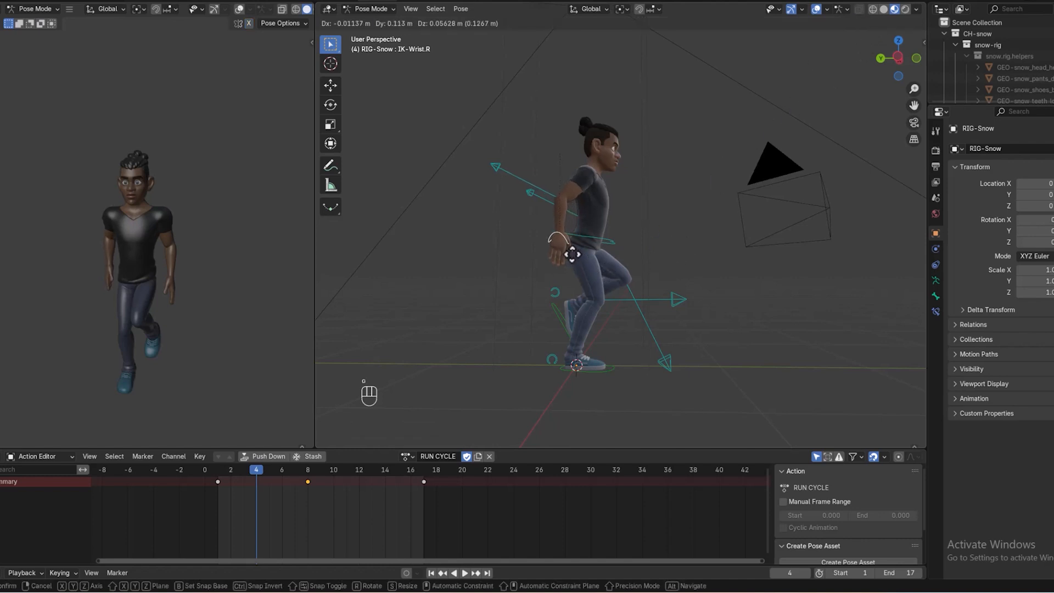
left_click(566, 250)
key("g")
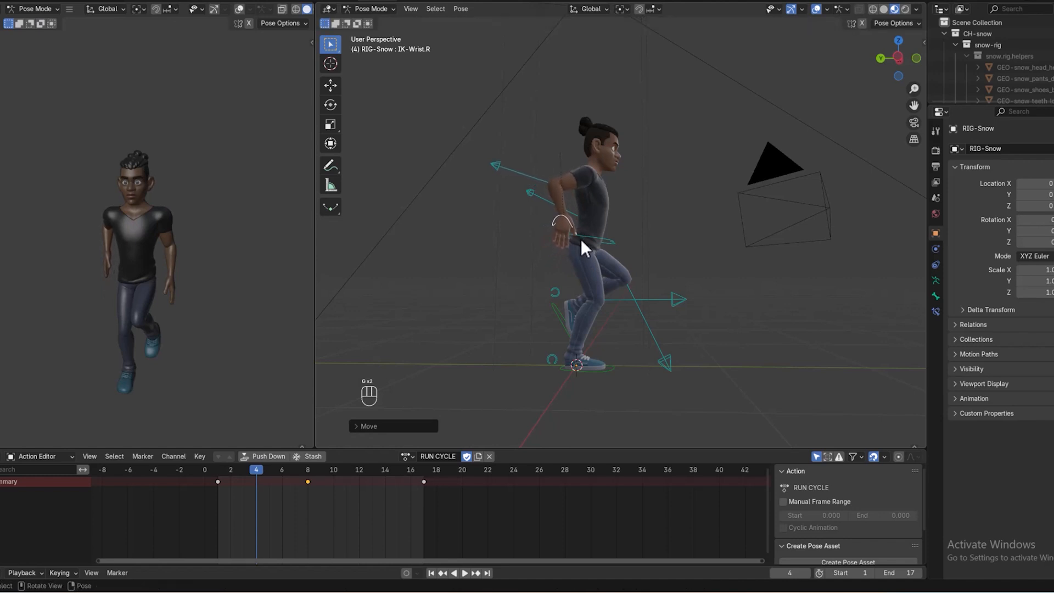
key("r")
left_click(698, 263)
- Move the IK-Wrist.L control about 0.22 m forward and 0.12 m up in front of the body
middle_click_drag(698, 264, 445, 269)
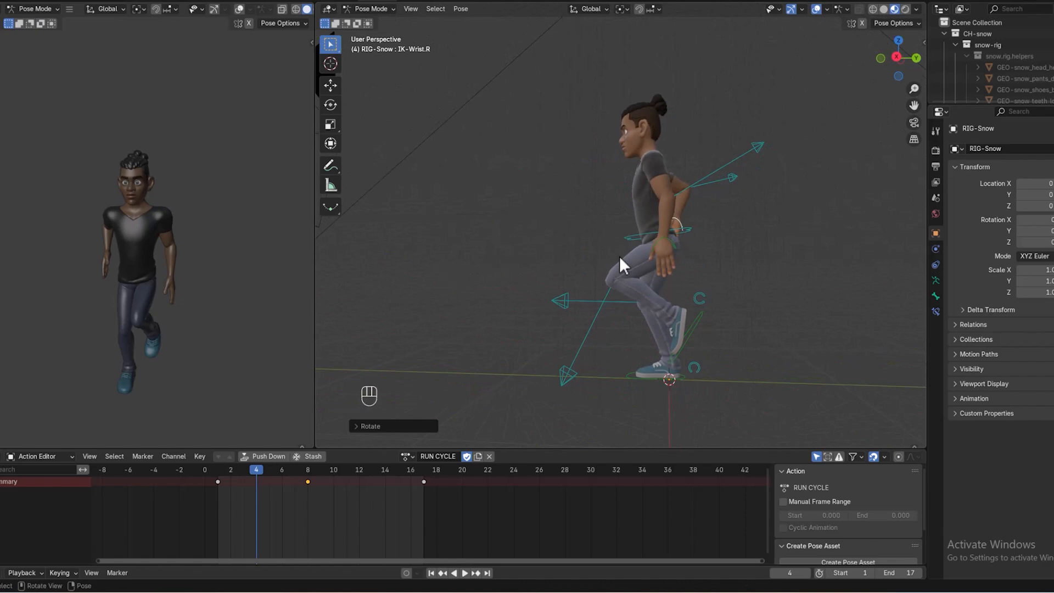
middle_click_drag(688, 268, 703, 271)
left_click(678, 244)
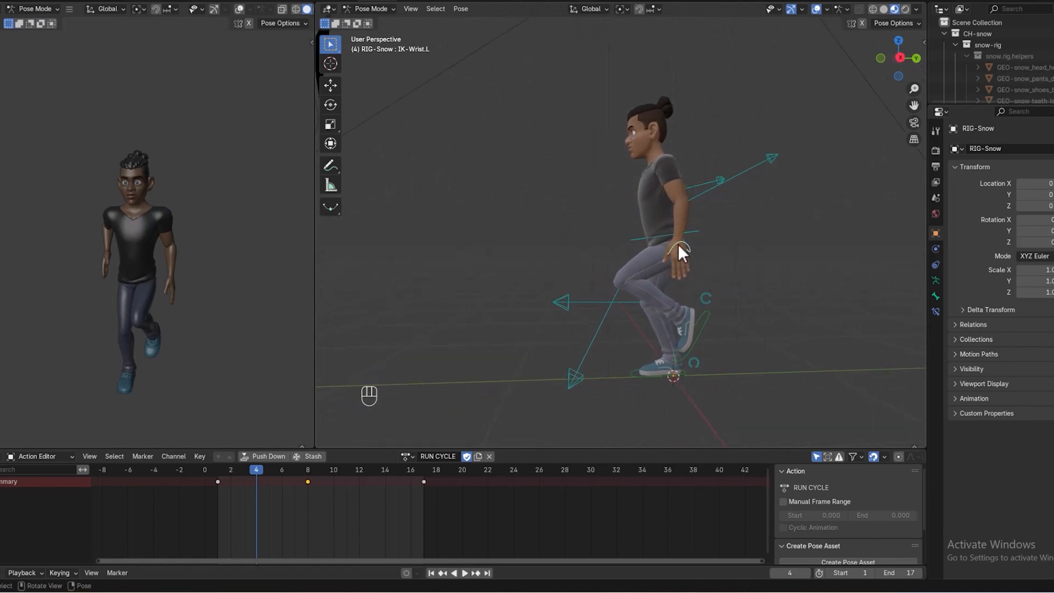
key("g")
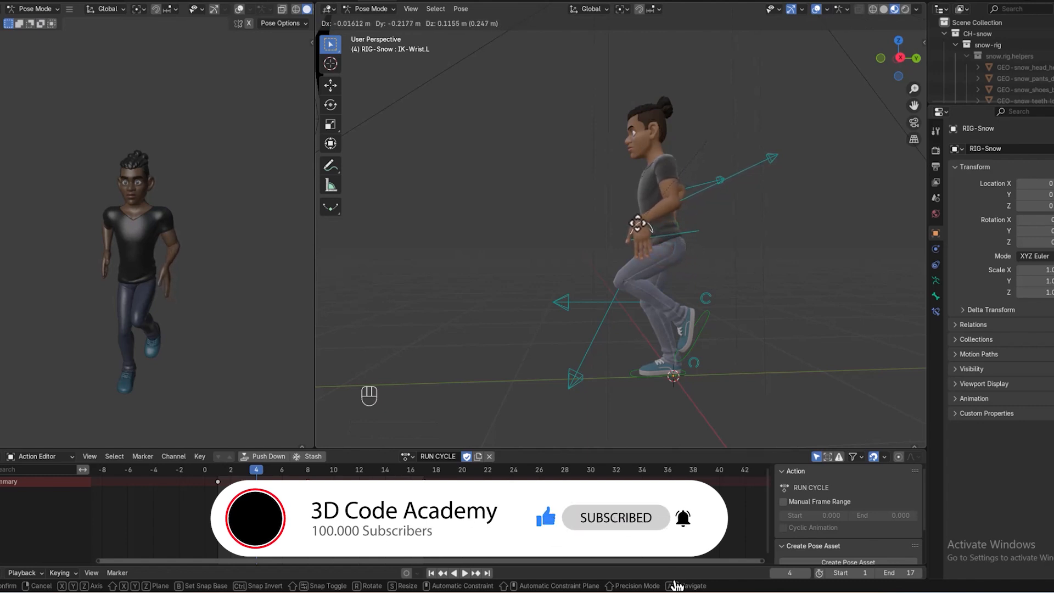
left_click(703, 279)
mouse_move(703, 279)
middle_mouse_down()
mouse_move(835, 302)
mouse_move(907, 284)
mouse_move(654, 292)
mouse_move(686, 284)
middle_mouse_up()
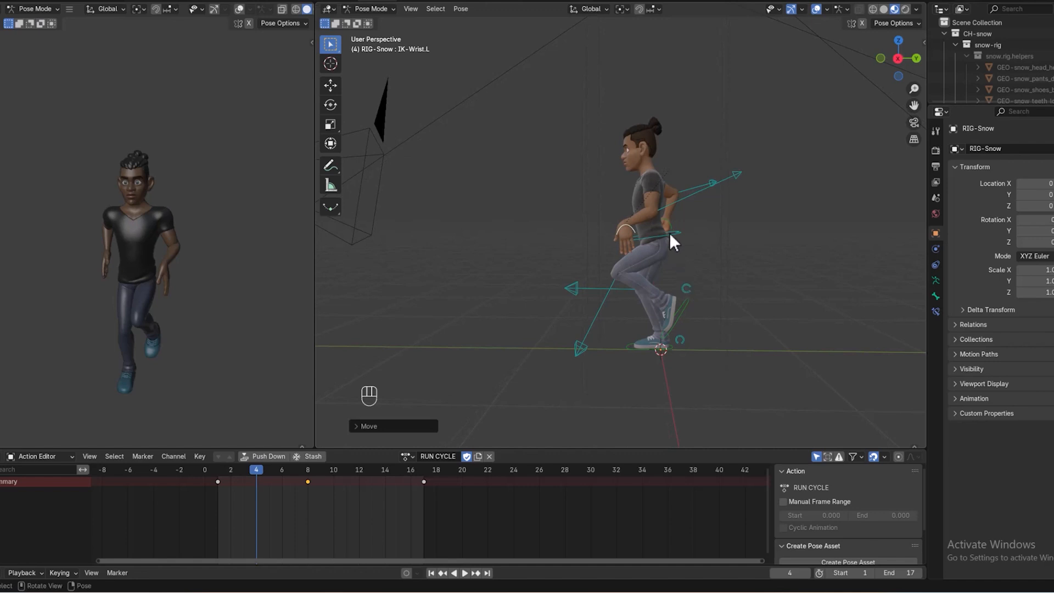
- Rotate the TORSO-Spine control slightly further so the body leans more forward
left_click(670, 234)
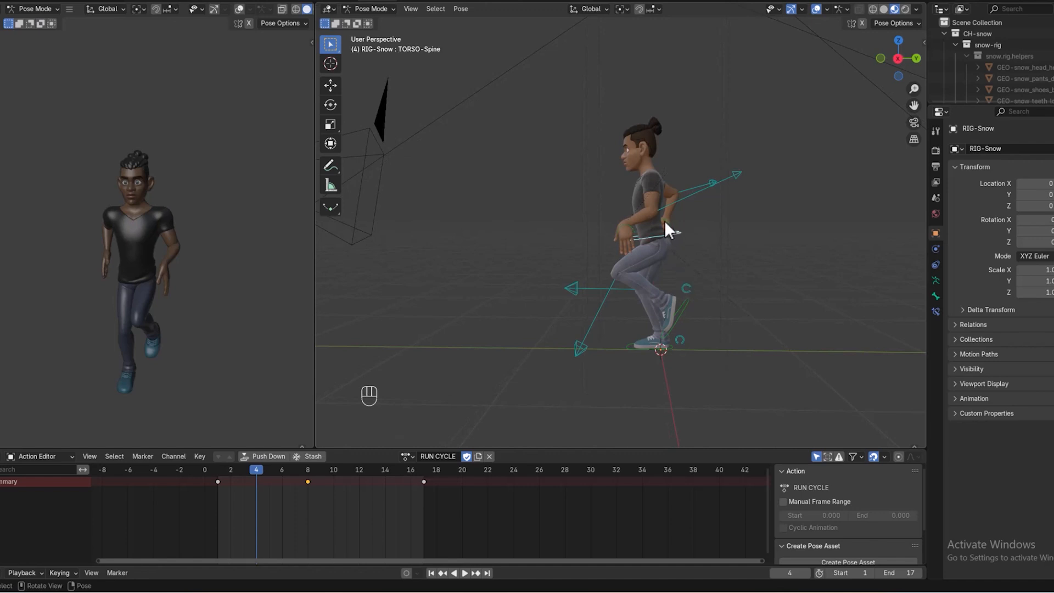
key("r")
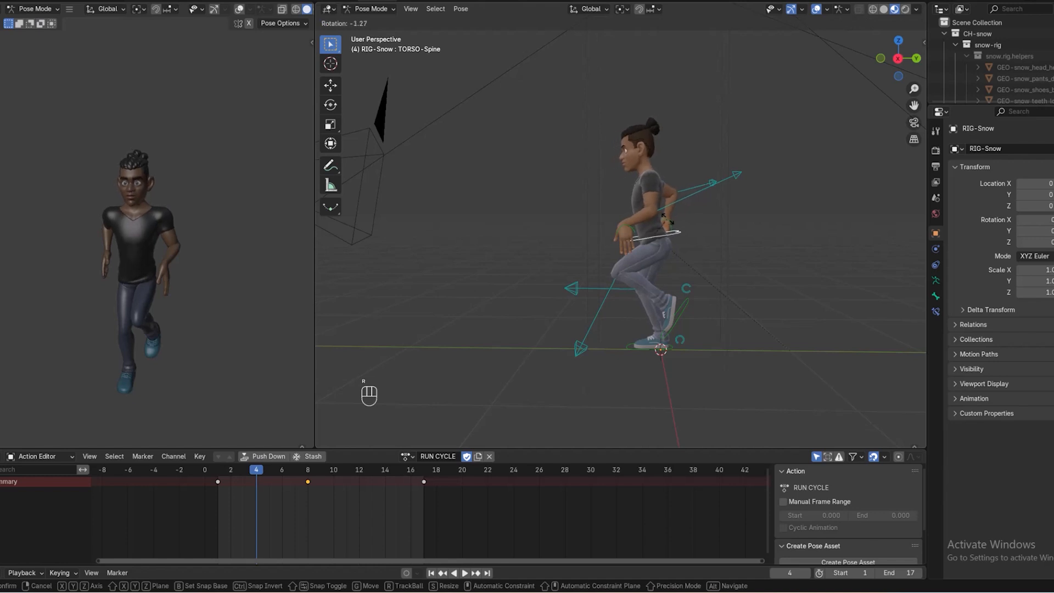
left_click(667, 219)
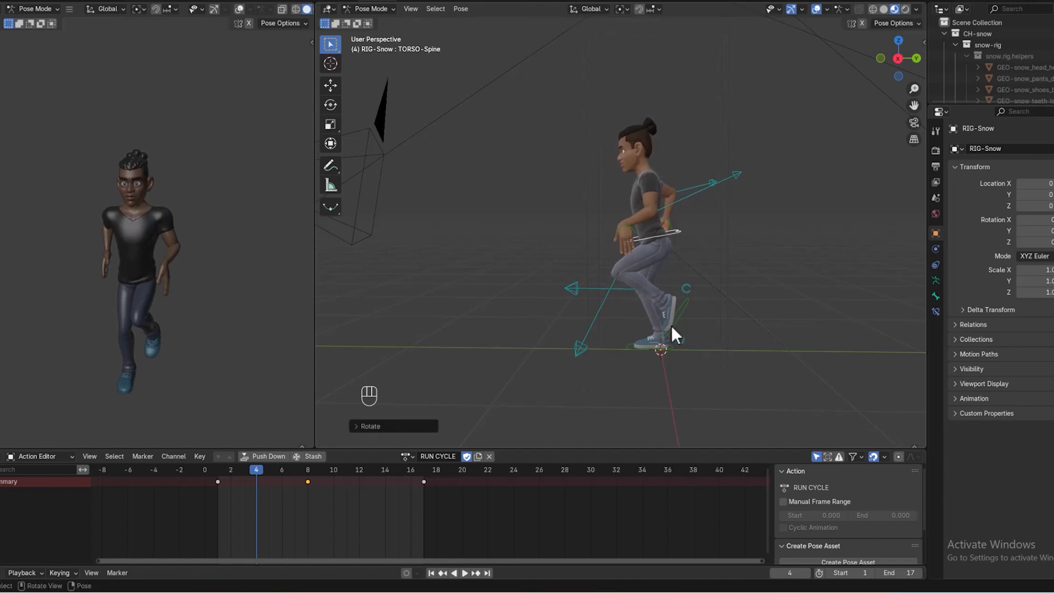
- Keyframe all pose controls at frame 4 and copy the pose
middle_click_drag(673, 328, 844, 291)
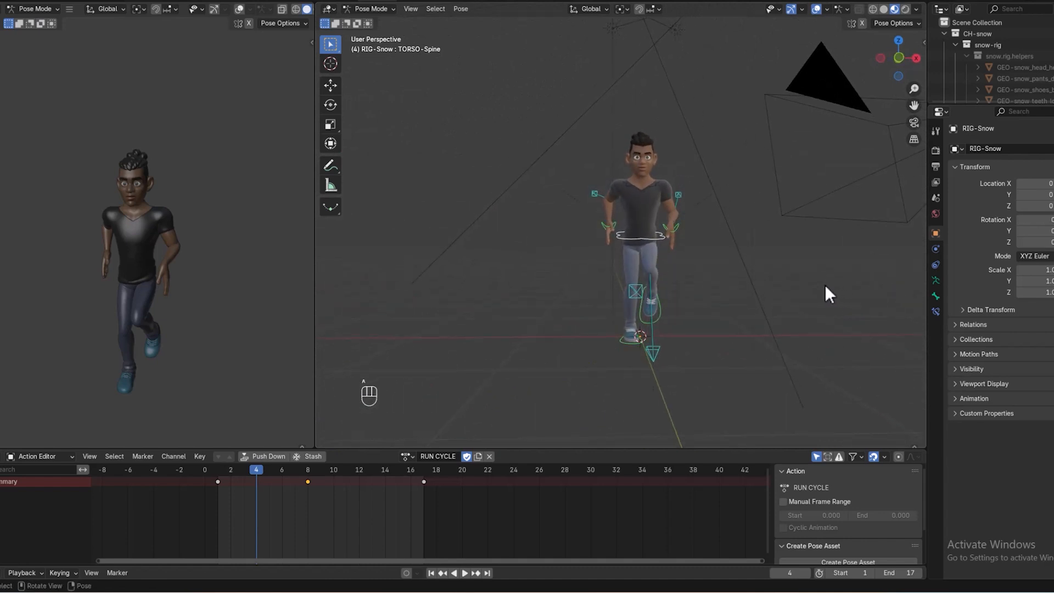
key("i")
right_click(773, 236)
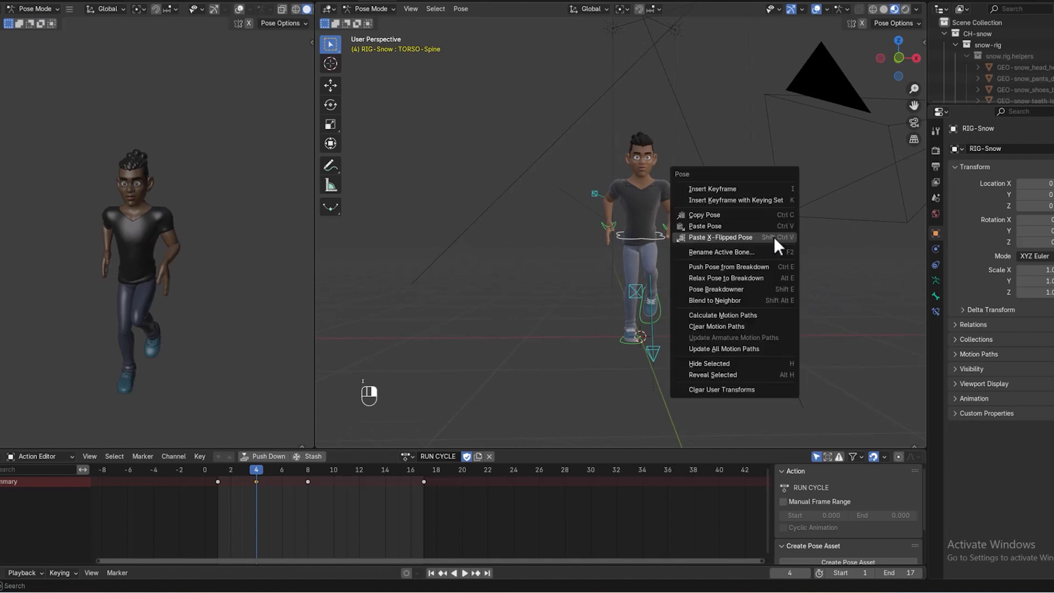
left_click(734, 215)
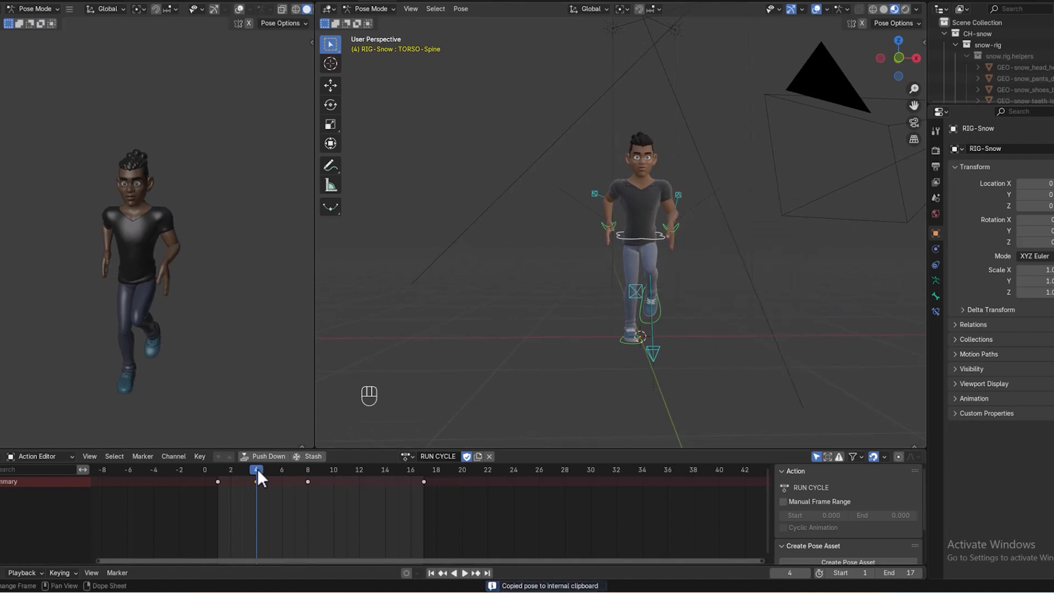
- Go to frame 12, paste the copied pose X-flipped and keyframe it there
key("space")
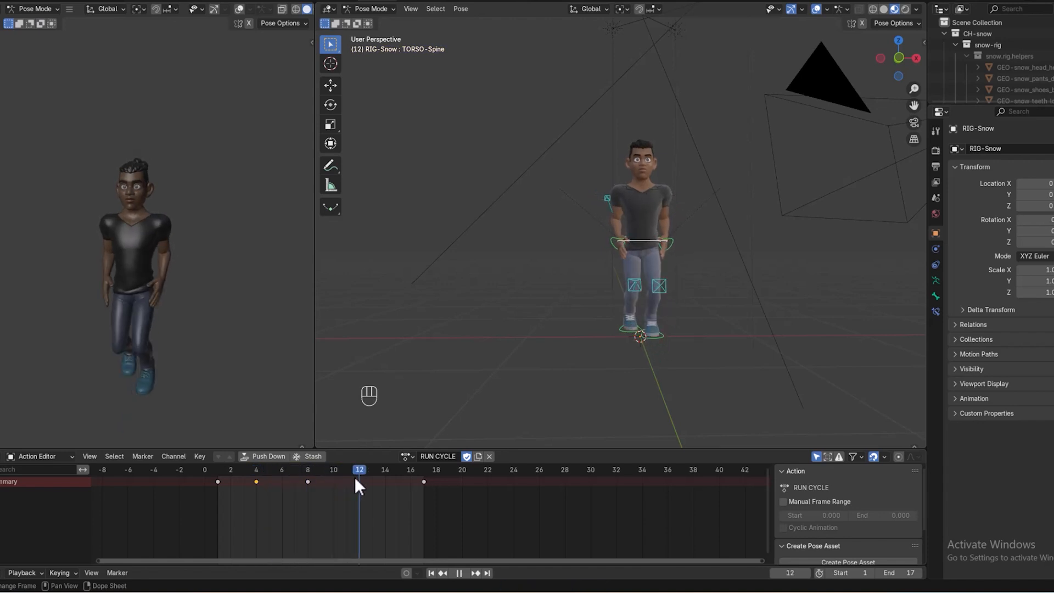
key("space")
middle_click_drag(729, 362, 615, 371)
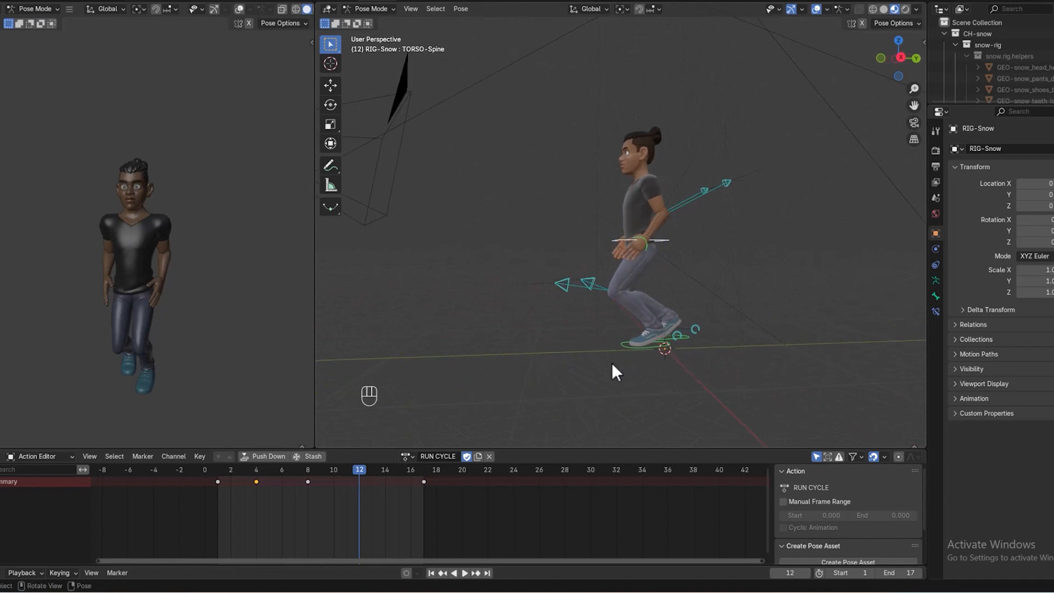
right_click(733, 273)
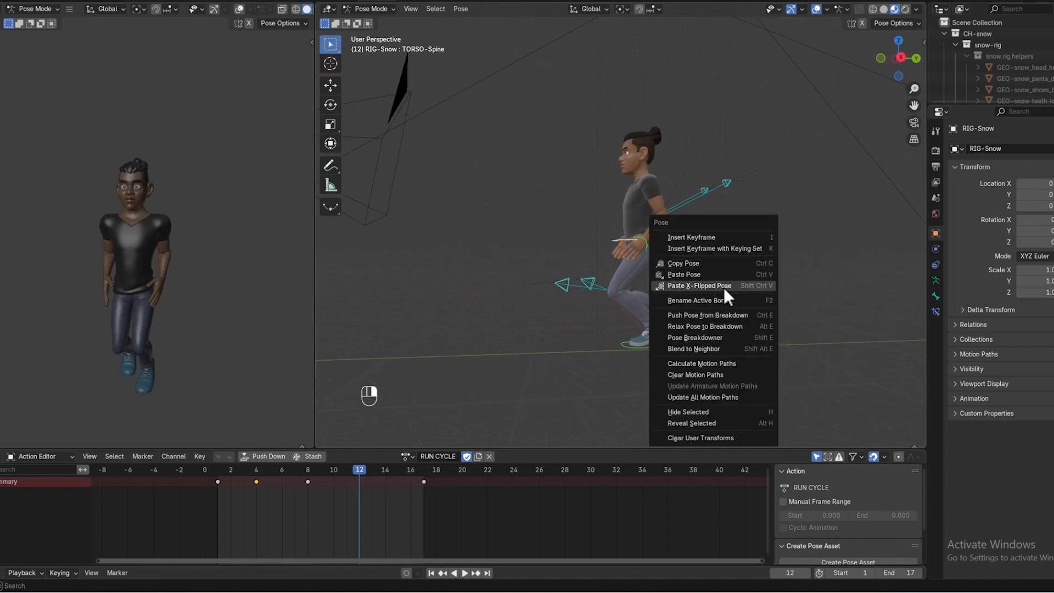
left_click(726, 288)
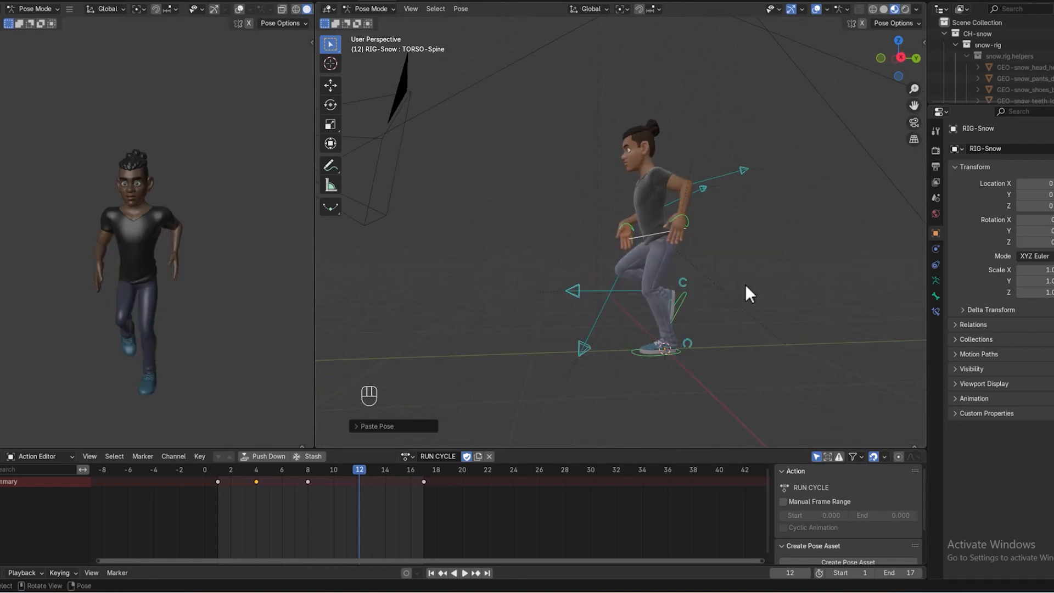
key("i")
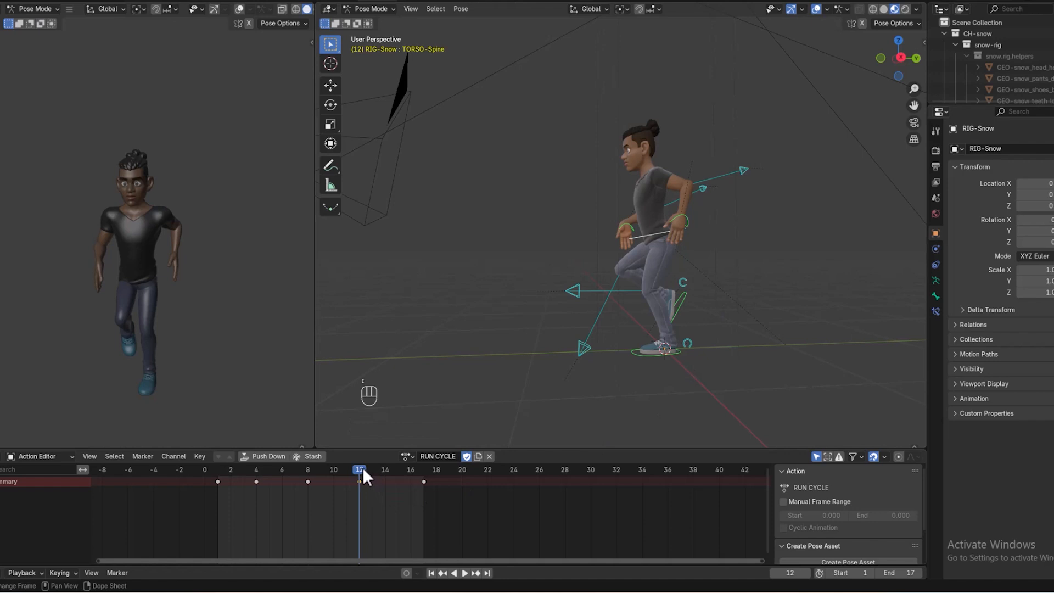
- Scrub the timeline to review the poses at frames 1 and 8, and stop at frame 3
left_click_drag(362, 467, 220, 493)
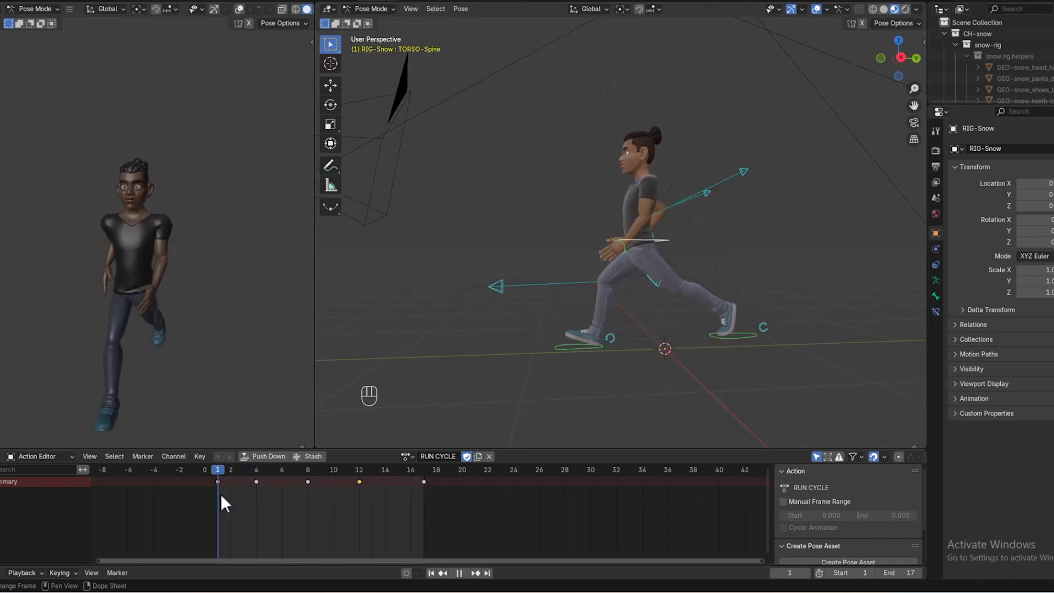
left_click_drag(220, 493, 308, 488)
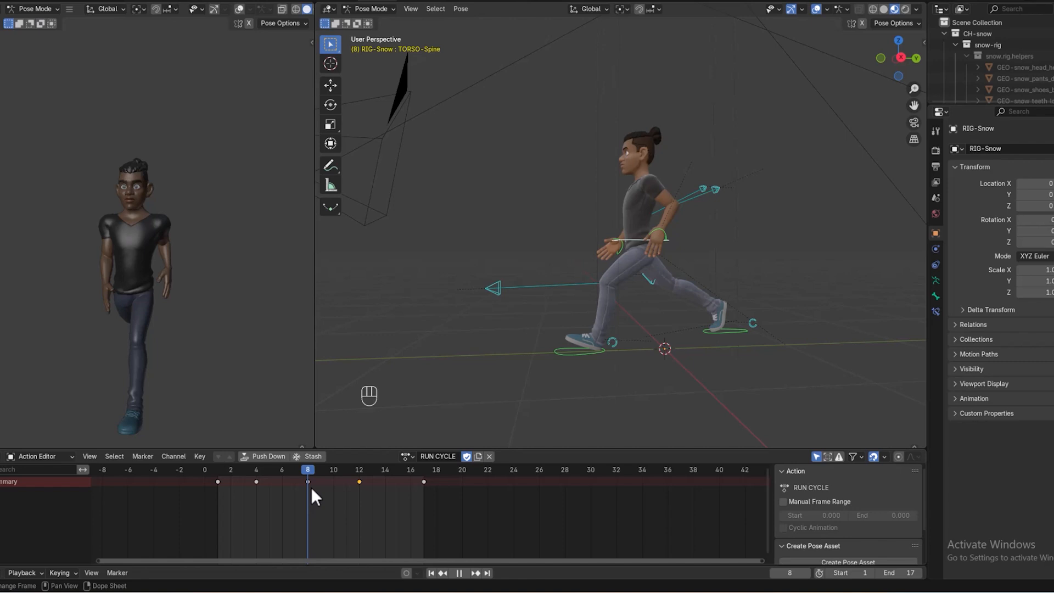
left_click_drag(311, 486, 240, 485)
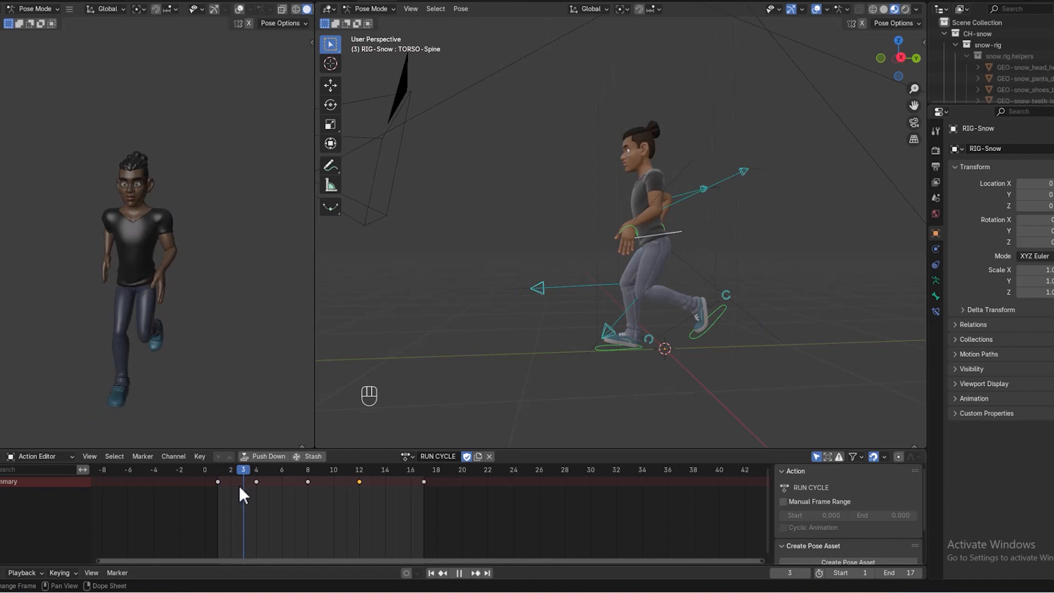
left_click_drag(239, 486, 238, 485)
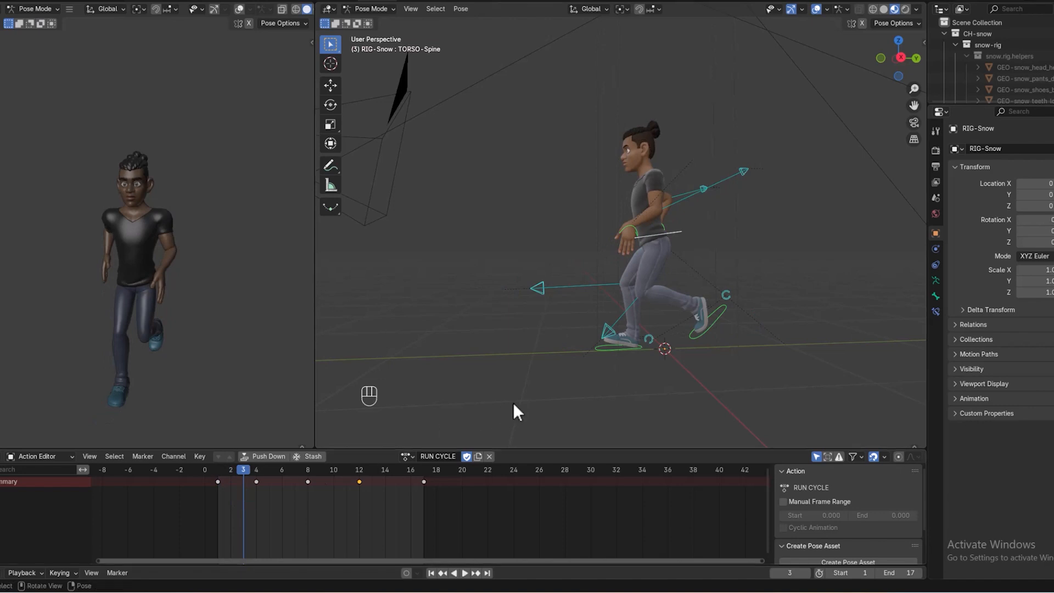
- Clear the rotation of the IK-Foot.R and ROLL-M-Foot.R controls at frame 3 so the right foot lies flat
left_click(623, 349)
middle_click_drag(630, 362, 612, 368)
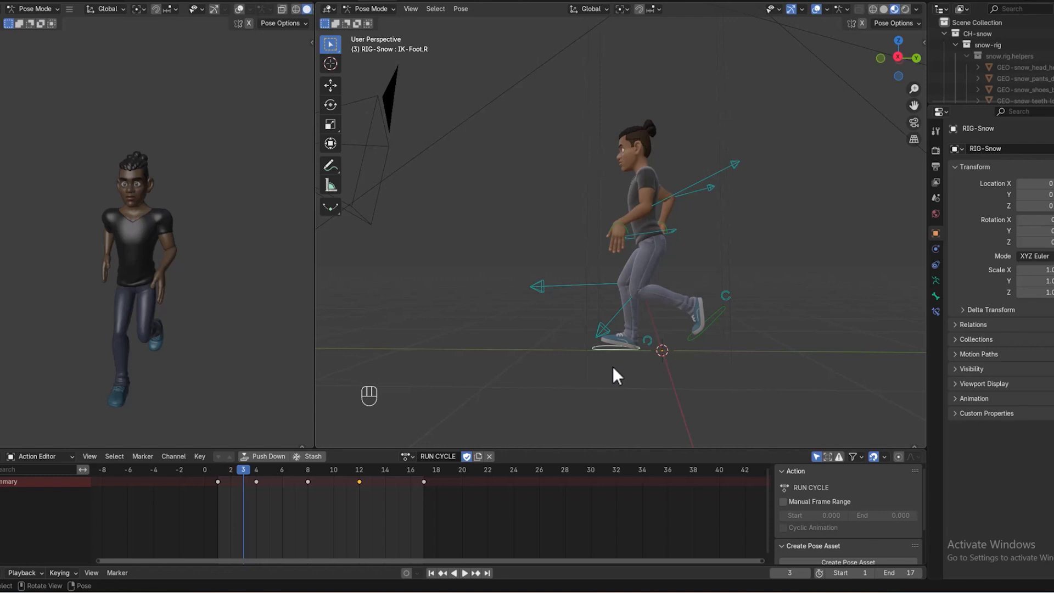
key("alt")
key("alt+r")
left_click(649, 335)
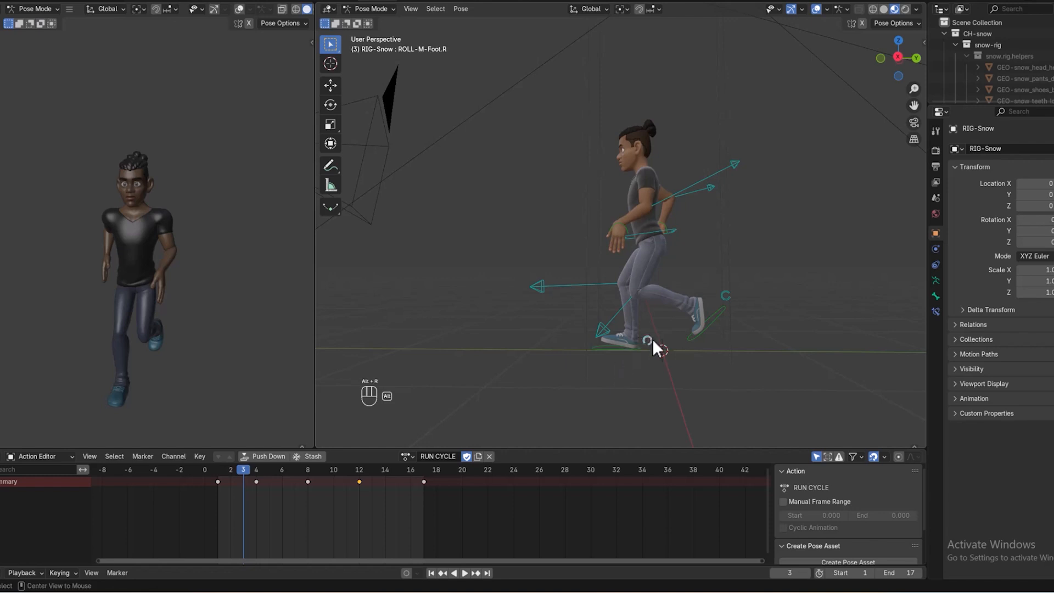
key("alt+r")
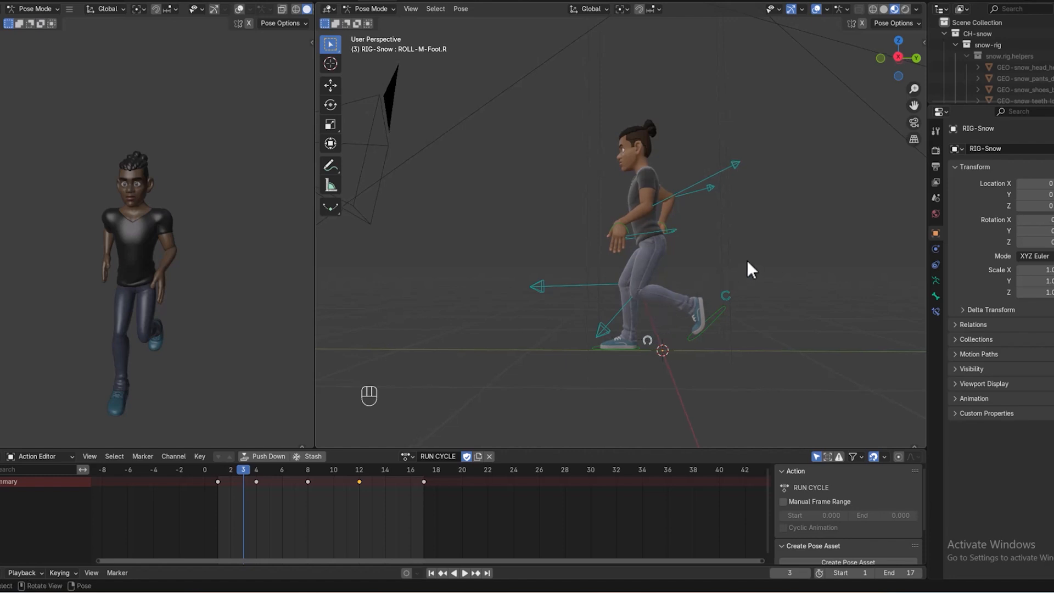
- Move the TORSO-Spine control about 0.05 m down and forward so the body sinks over the planted foot
left_click(671, 231)
key("g")
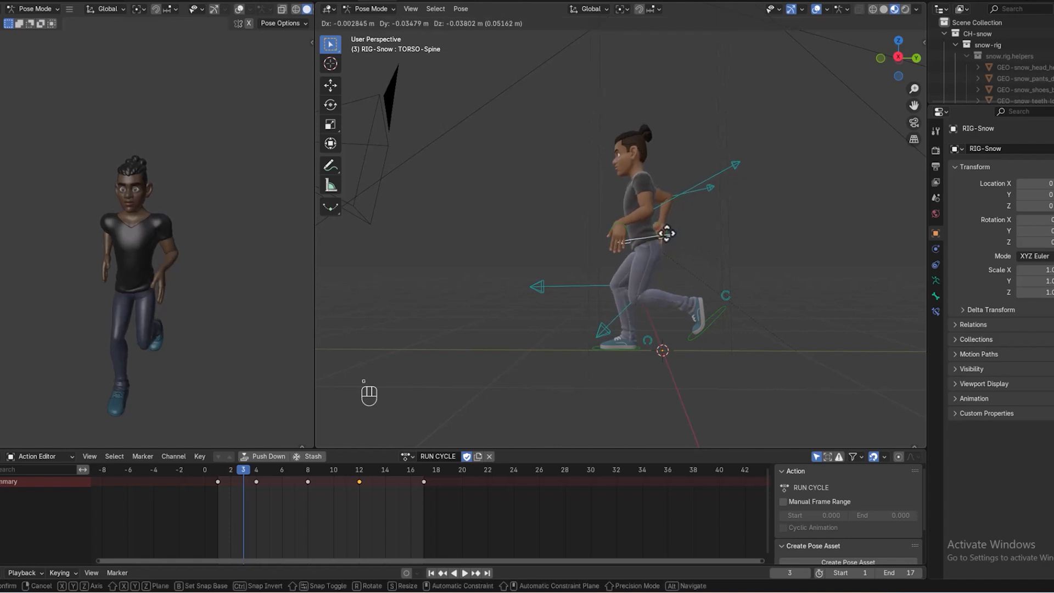
left_click(667, 235)
- Rotate the IK-Foot.L control so the trailing foot tilts more upright, and raise it about 0.27 m
left_click(703, 327)
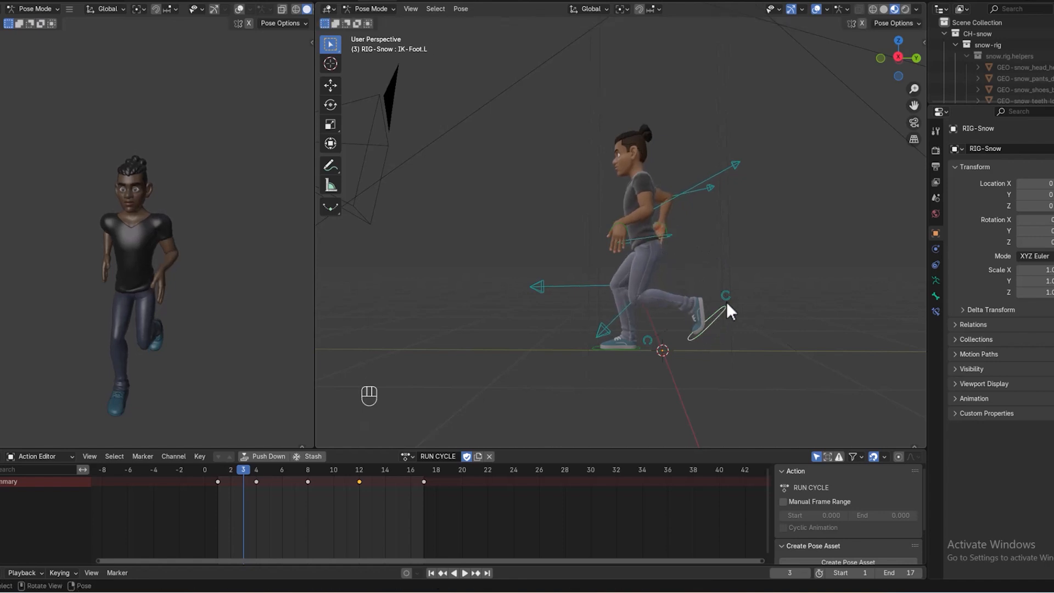
left_click(726, 297)
left_click(714, 322)
key("r")
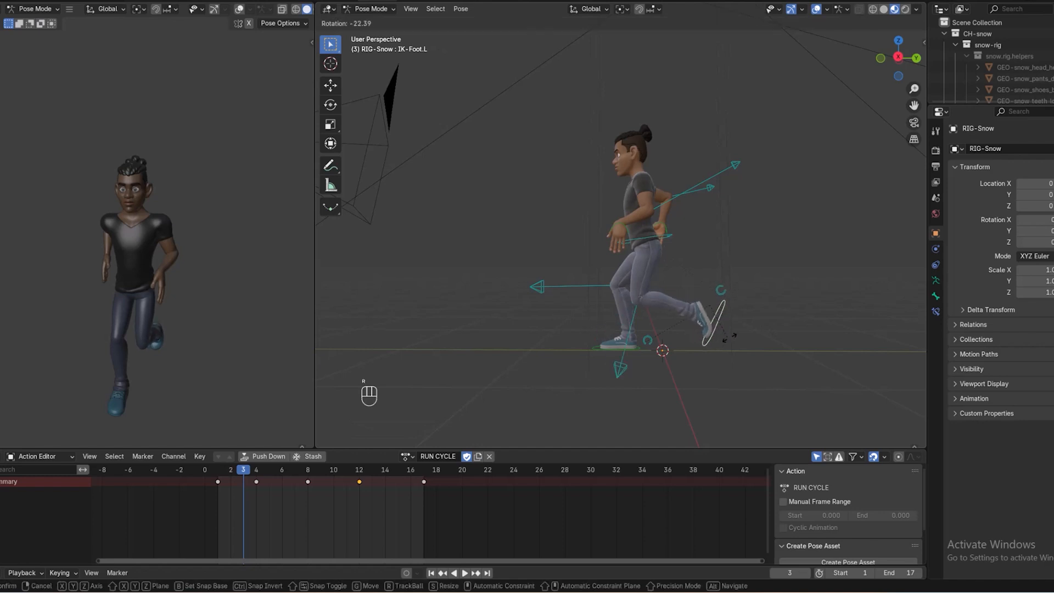
left_click(730, 334)
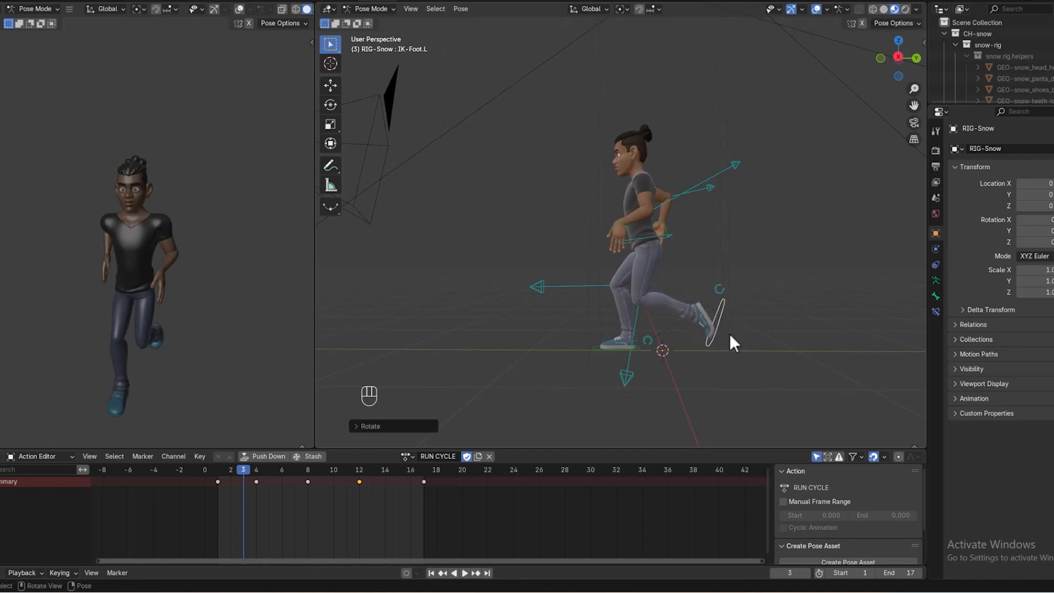
key("g")
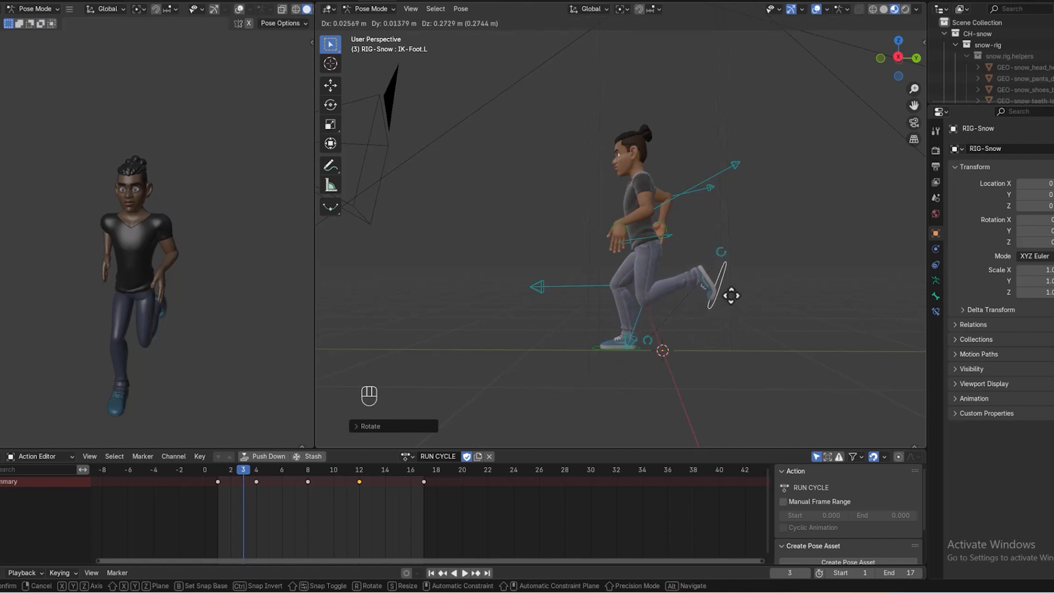
left_click(730, 295)
- Rotate the IK-Wrist.L control so the left hand points forward, and move it about 0.07 m forward
middle_click_drag(763, 275, 780, 262)
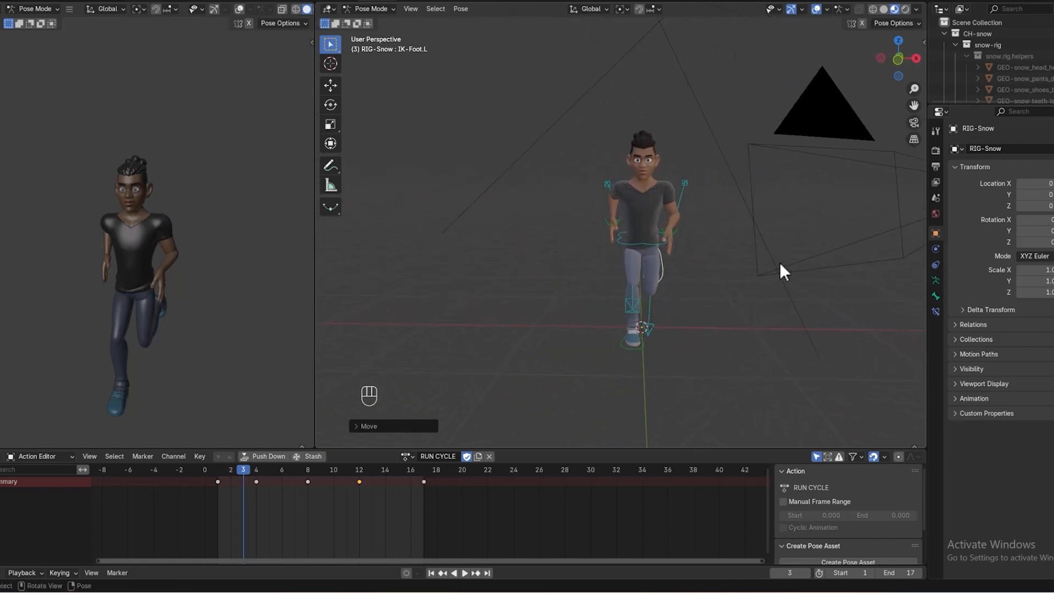
middle_click_drag(743, 304, 650, 258)
left_click(654, 236)
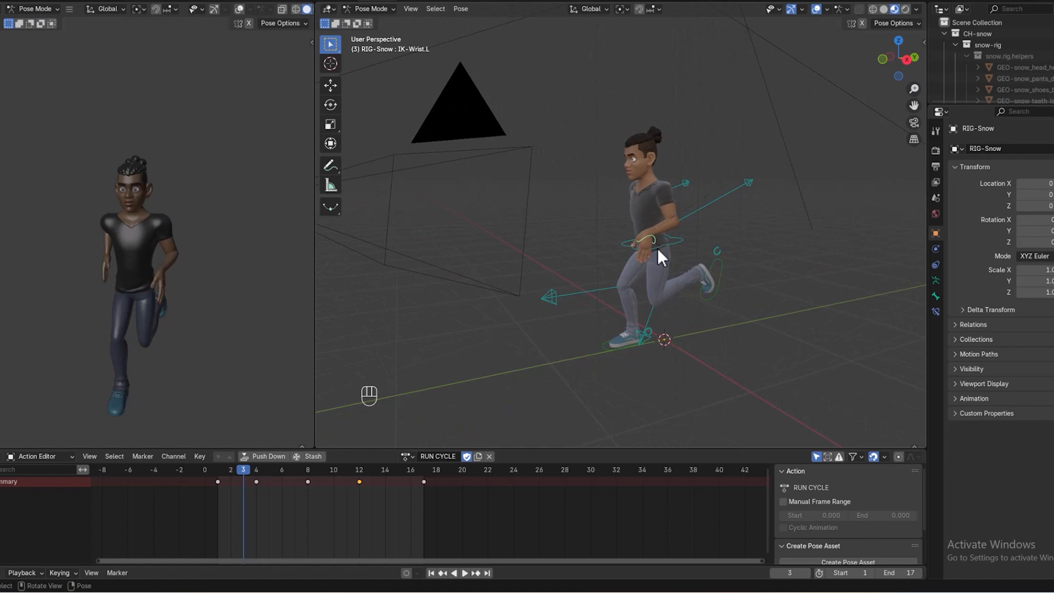
key("r")
left_click(682, 320)
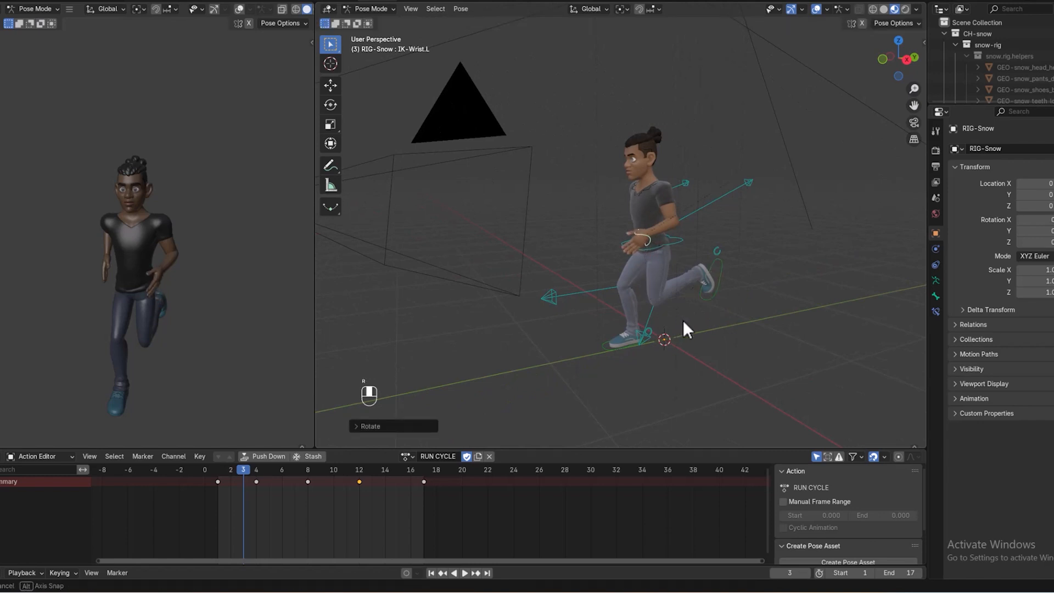
middle_click_drag(683, 321, 618, 290)
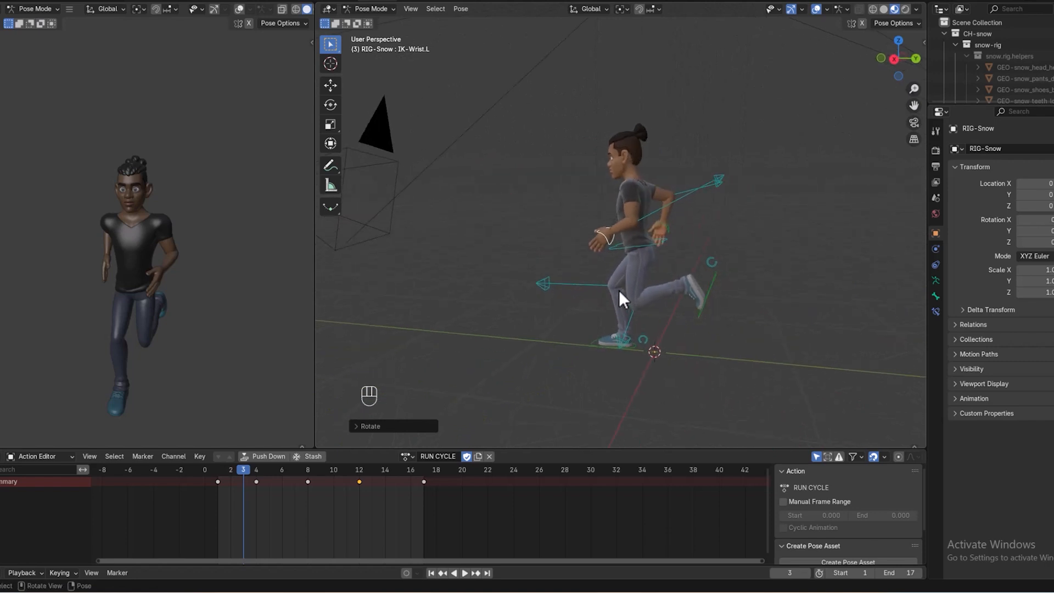
key("g")
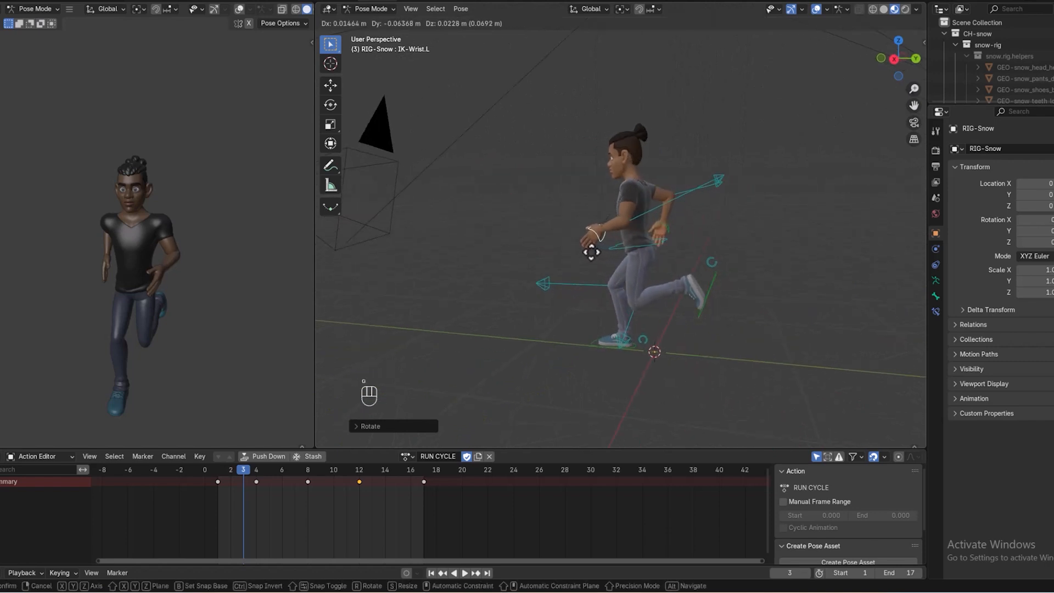
left_click(588, 253)
- Move the IK-Wrist.R control about 0.13 m up and slightly back behind the body
middle_click_drag(588, 253, 785, 315)
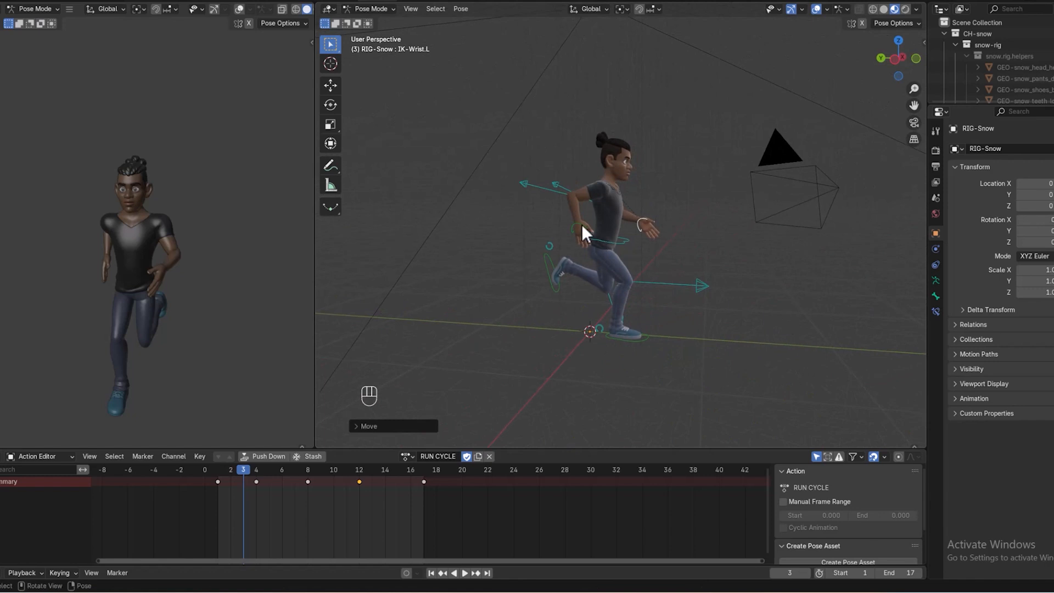
left_click(581, 225)
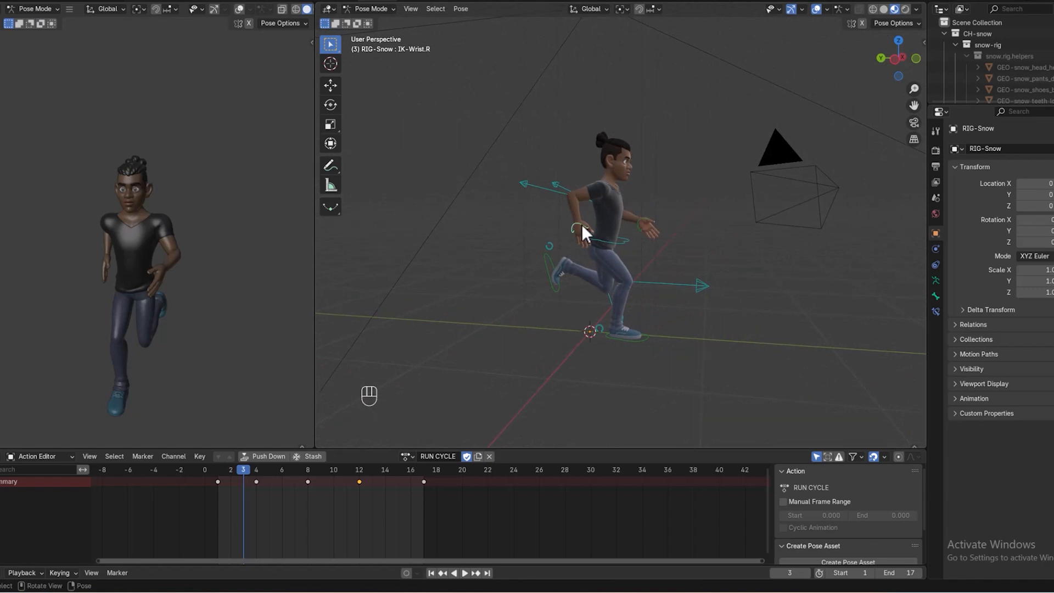
key("g")
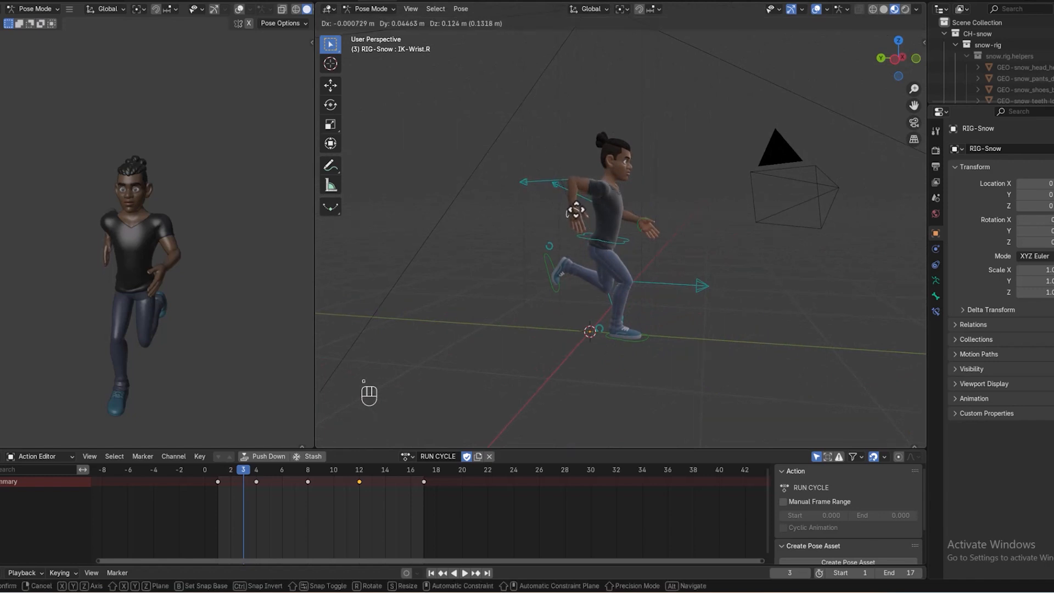
left_click(576, 212)
- Shift the TORSO-Spine control about 0.07 m, mainly forward over the bent right leg
middle_click_drag(576, 212, 769, 351)
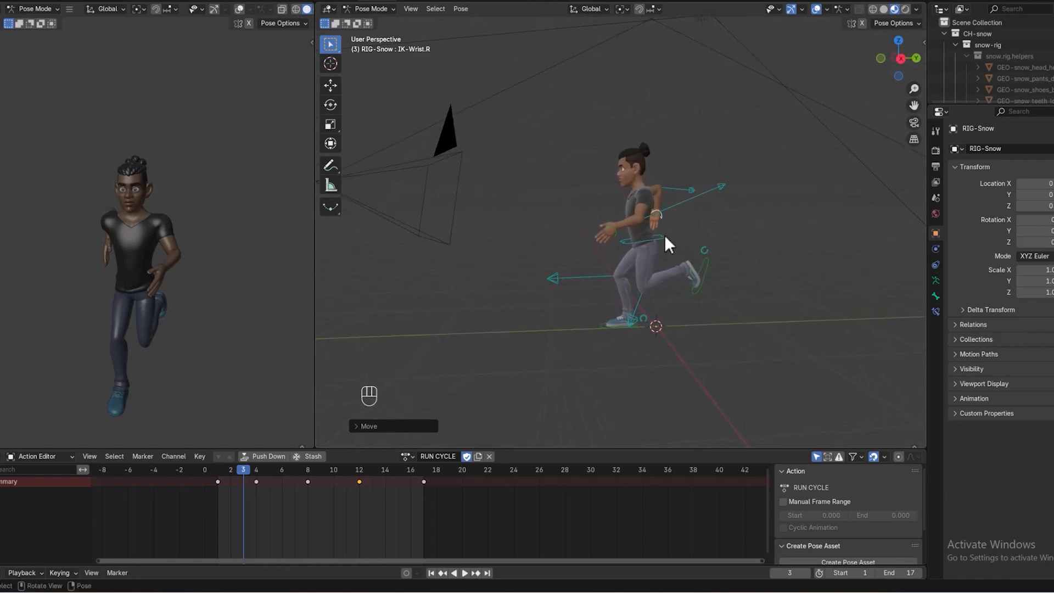
left_click(652, 241)
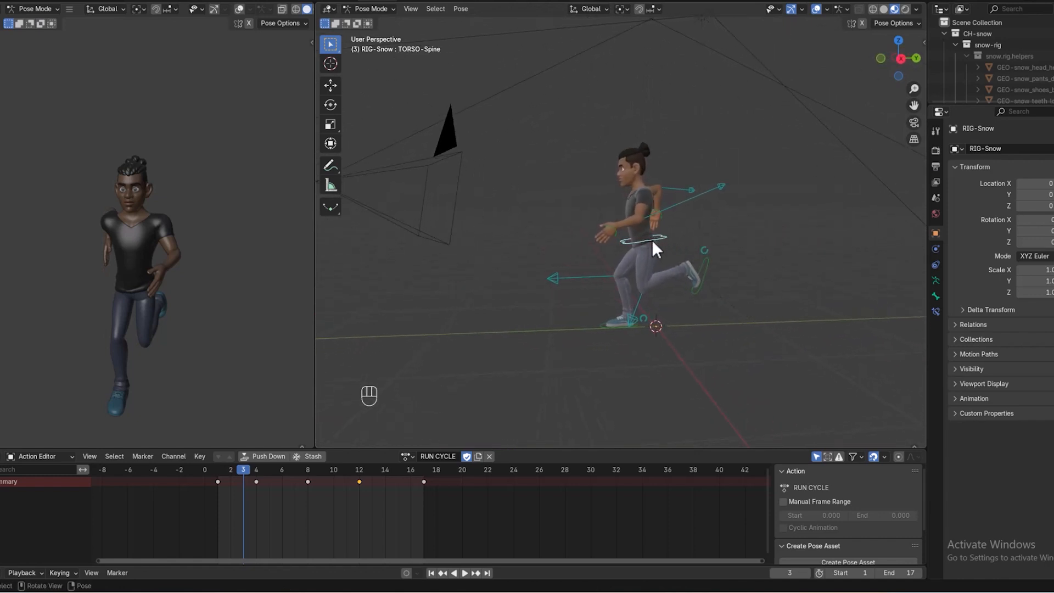
key("g")
key("g")
key("g")
key("g")
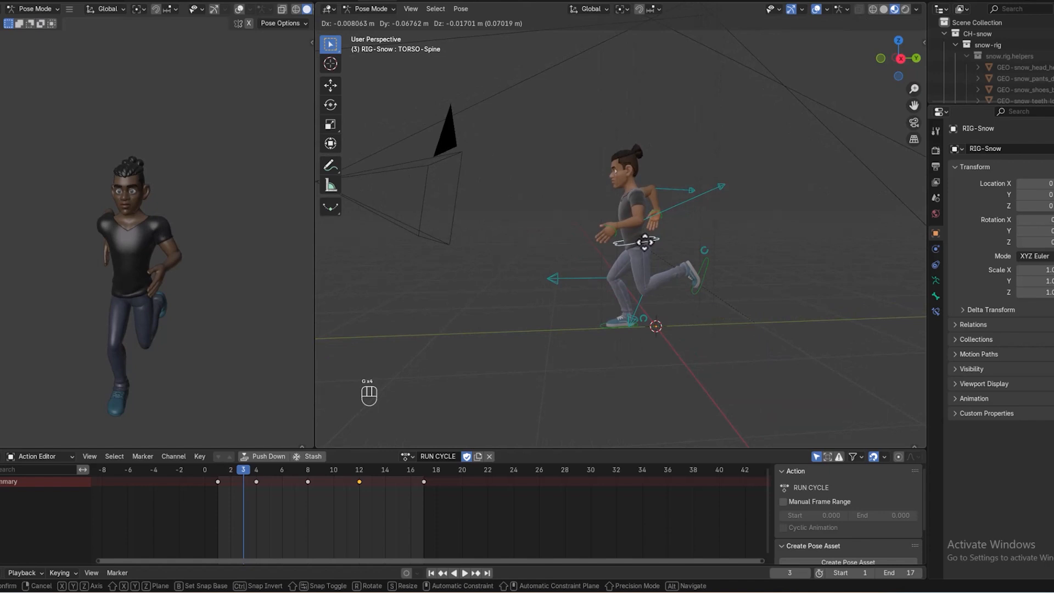
left_click(645, 241)
- Keyframe all pose controls at frame 3 and copy the pose
mouse_move(591, 351)
middle_mouse_down()
mouse_move(572, 344)
mouse_move(593, 347)
mouse_move(577, 352)
middle_mouse_up()
key("a")
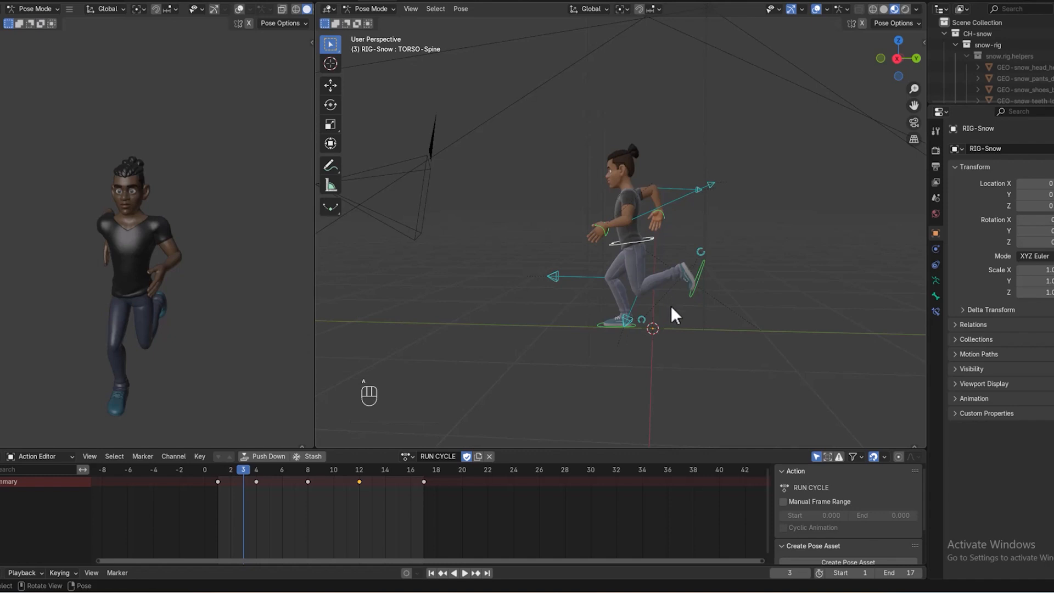
key("i")
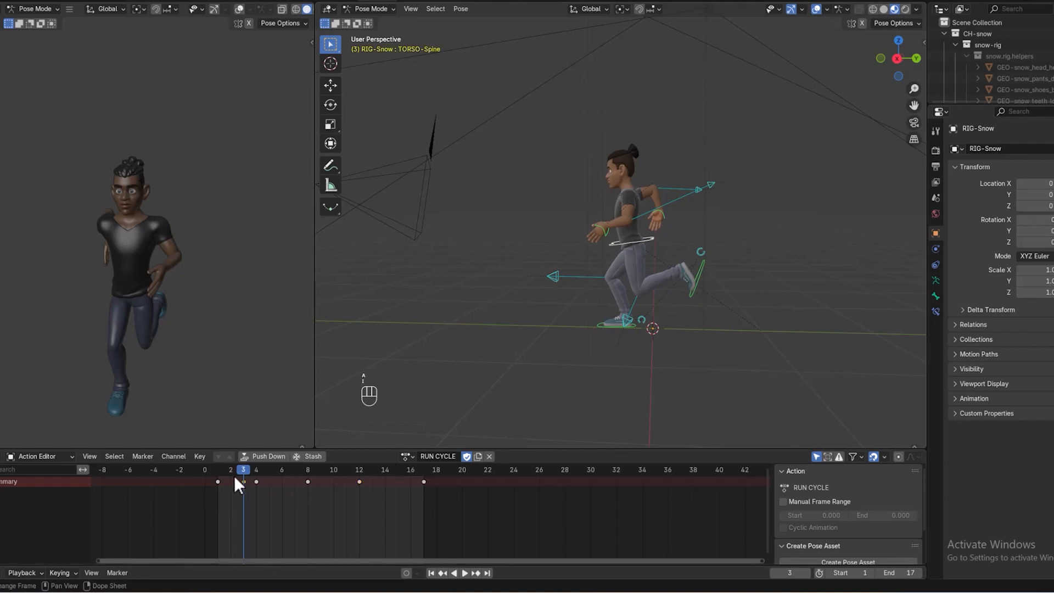
key("space")
mouse_move(225, 475)
left_mouse_down()
mouse_move(302, 476)
mouse_move(245, 477)
left_mouse_up()
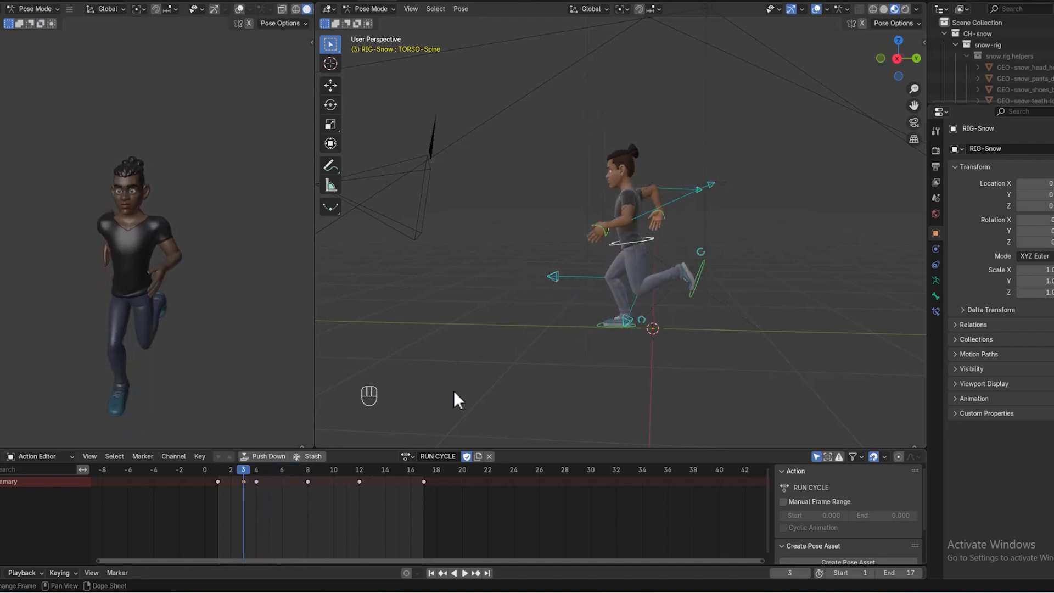
right_click(788, 221)
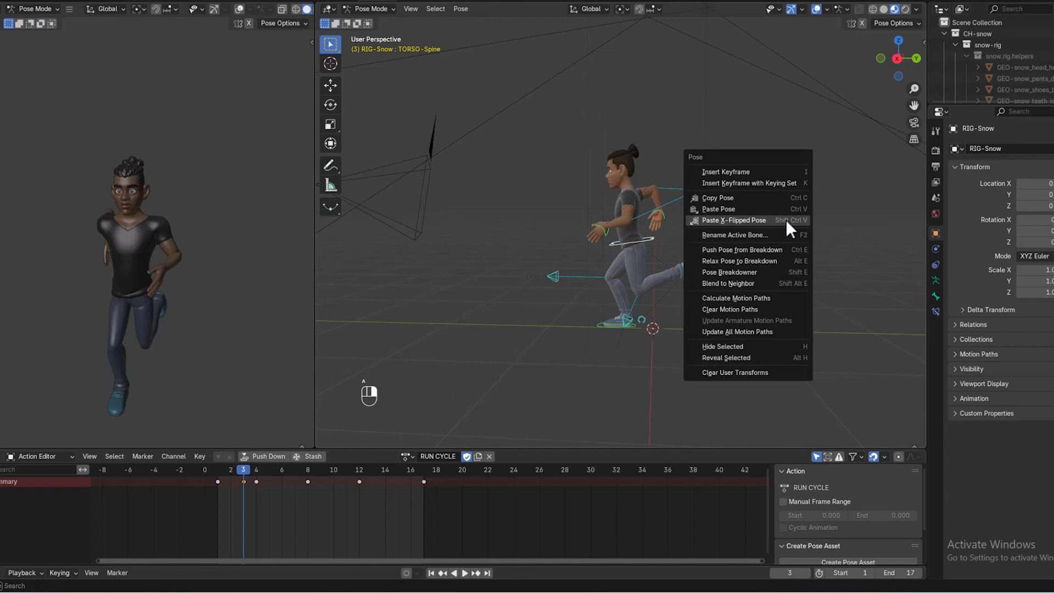
left_click(746, 202)
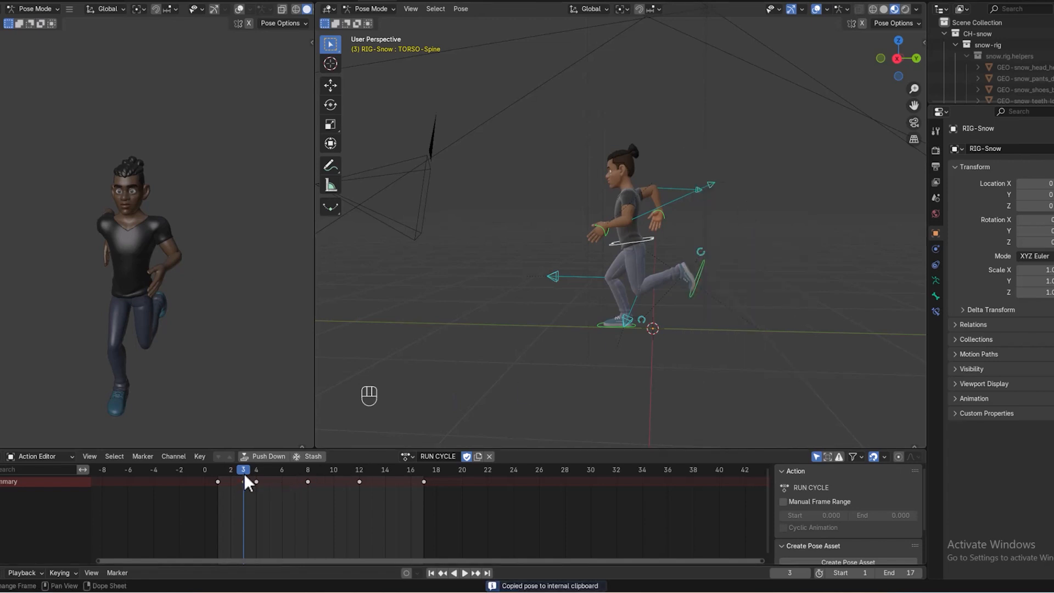
- Go to frame 11, paste the copied pose X-flipped and keyframe it there
left_click_drag(245, 472, 336, 479)
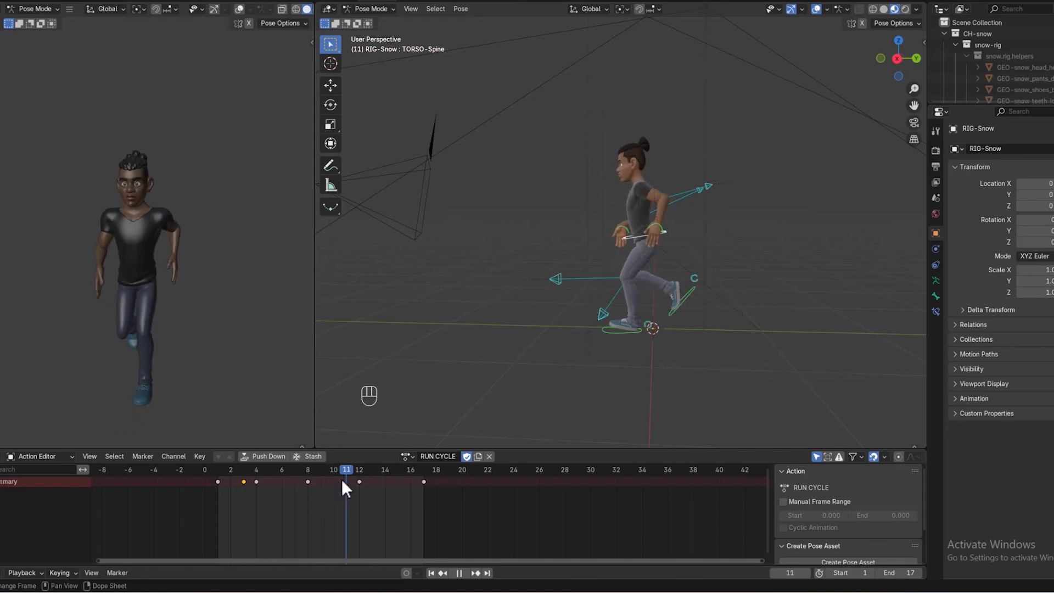
left_click_drag(342, 479, 342, 479)
right_click(769, 255)
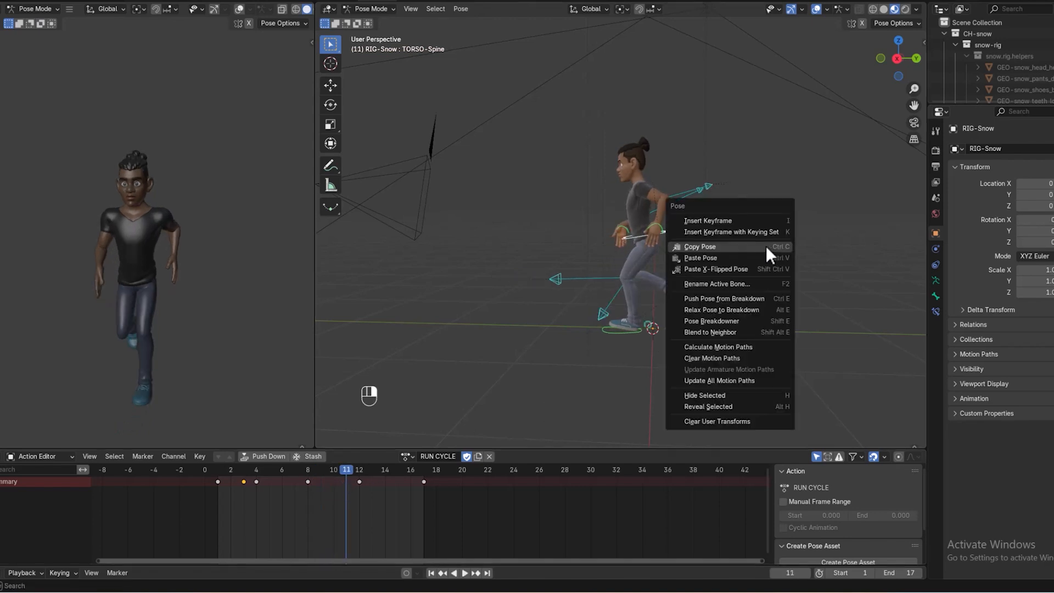
left_click(753, 266)
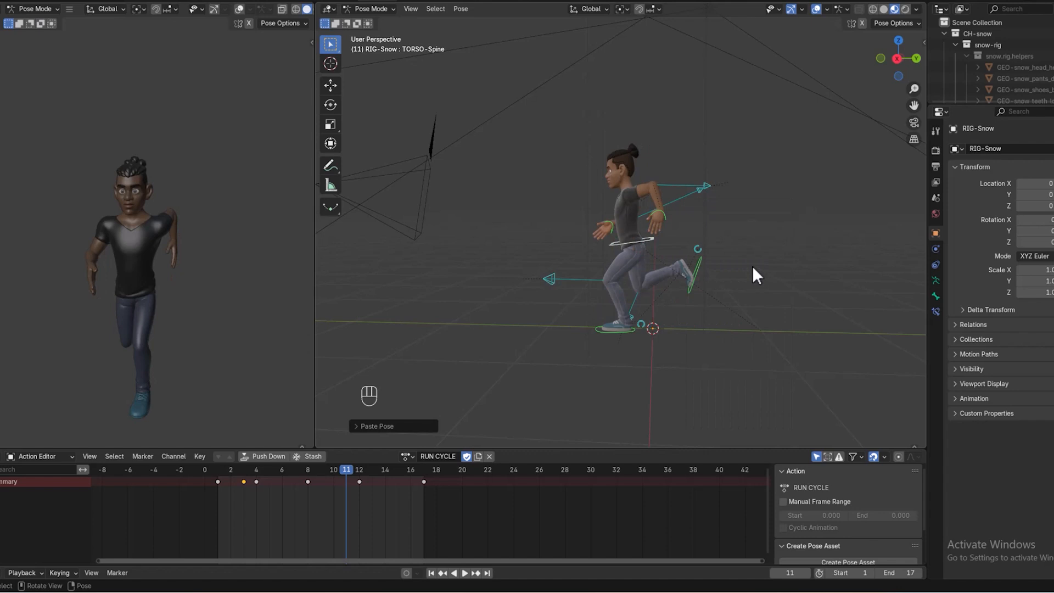
key("i")
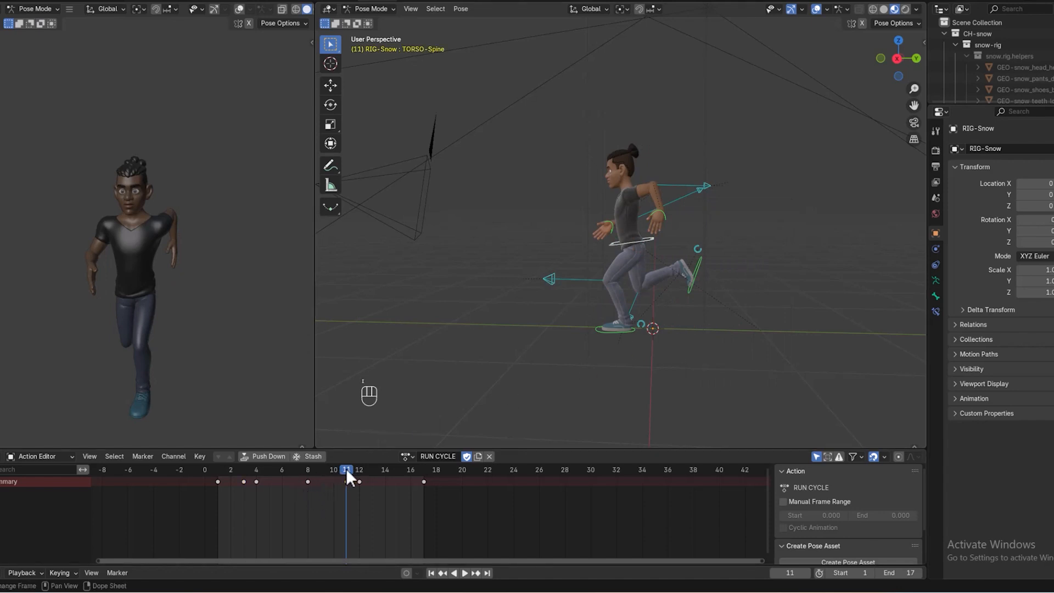
- Play the run cycle and compare the poses at frames 3, 4 and 5, stopping at frame 5
key("space")
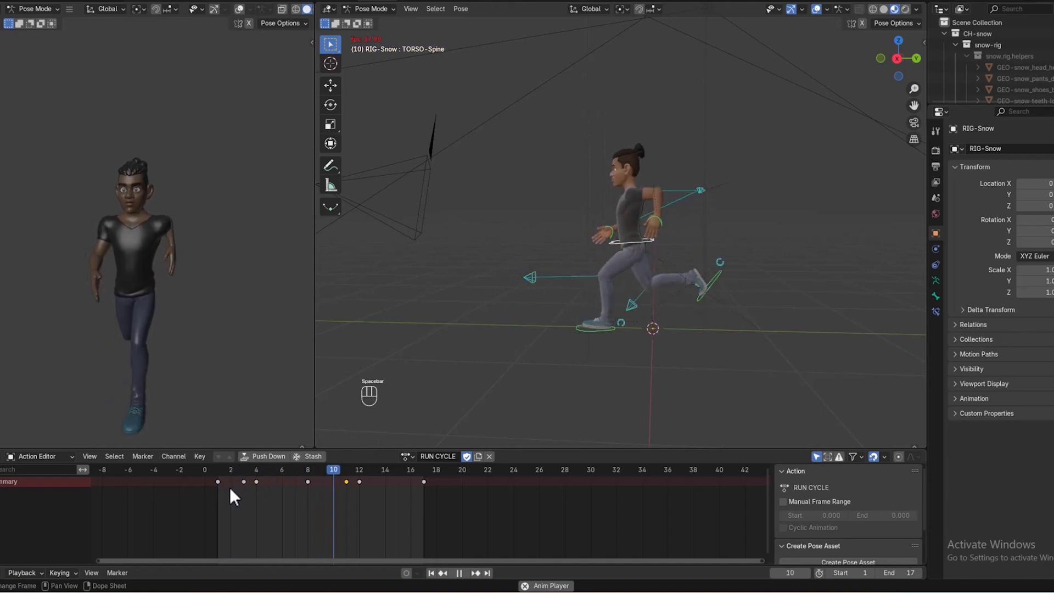
key("space")
left_click(244, 471)
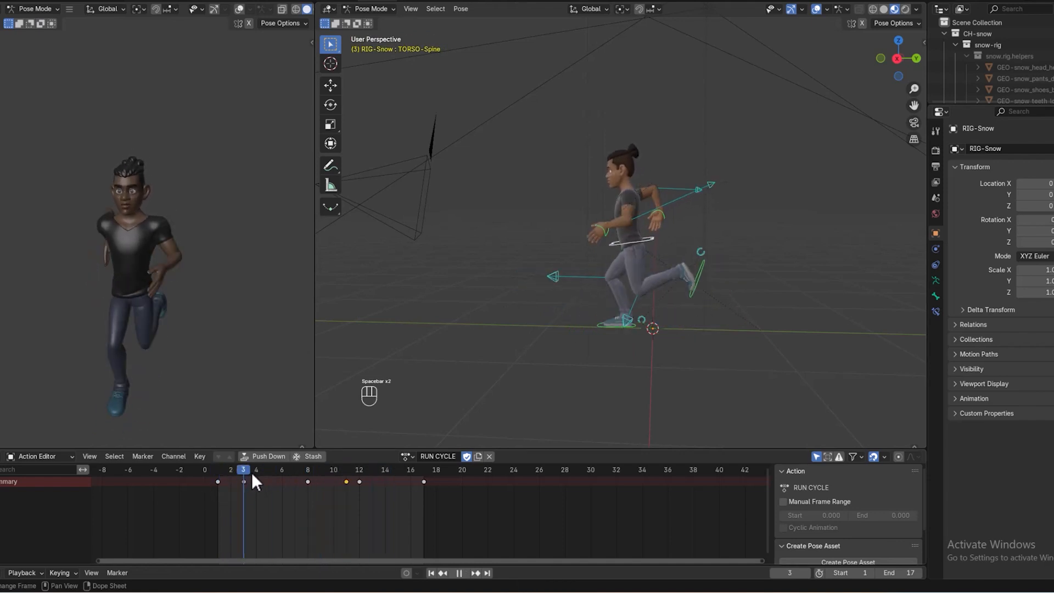
left_click(256, 474)
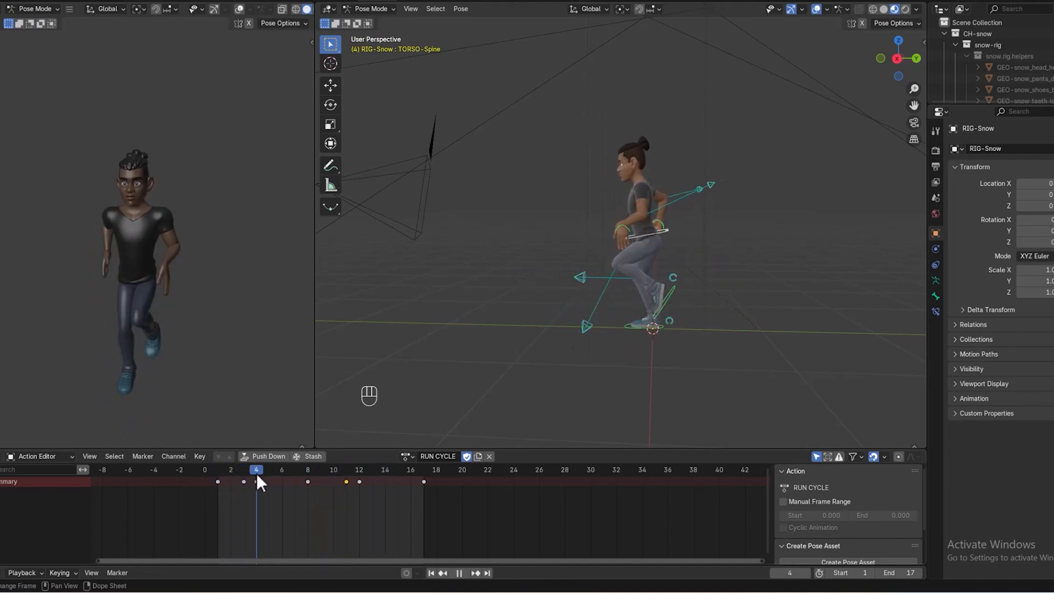
left_click(269, 474)
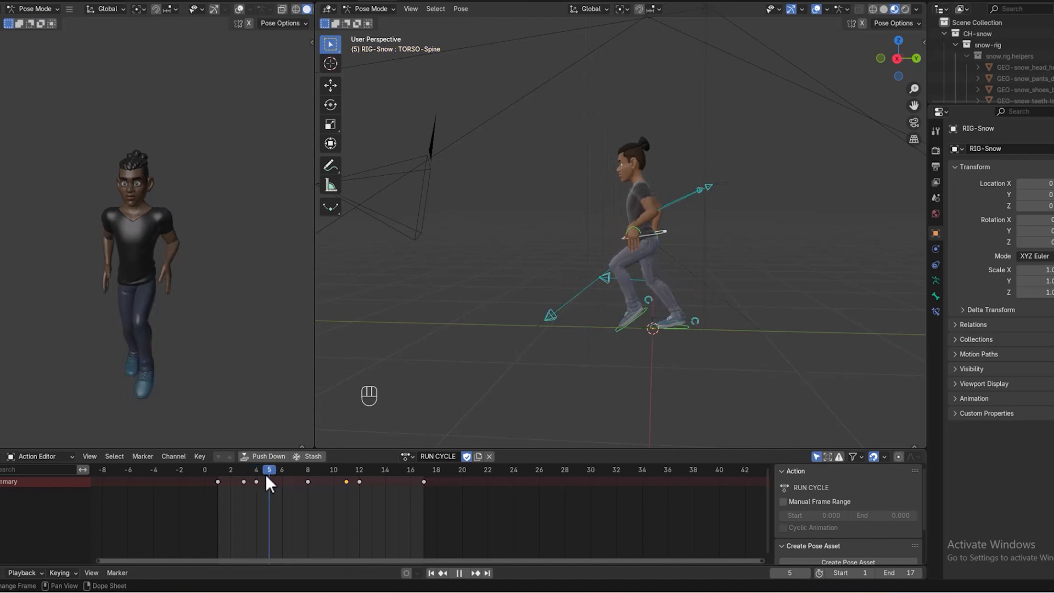
left_click(256, 475)
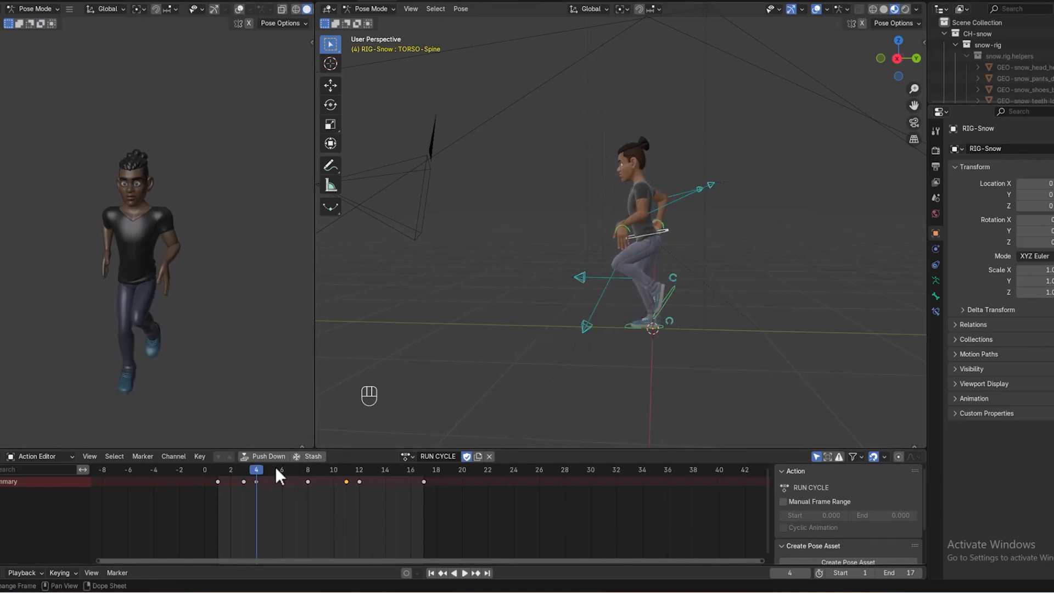
key("space")
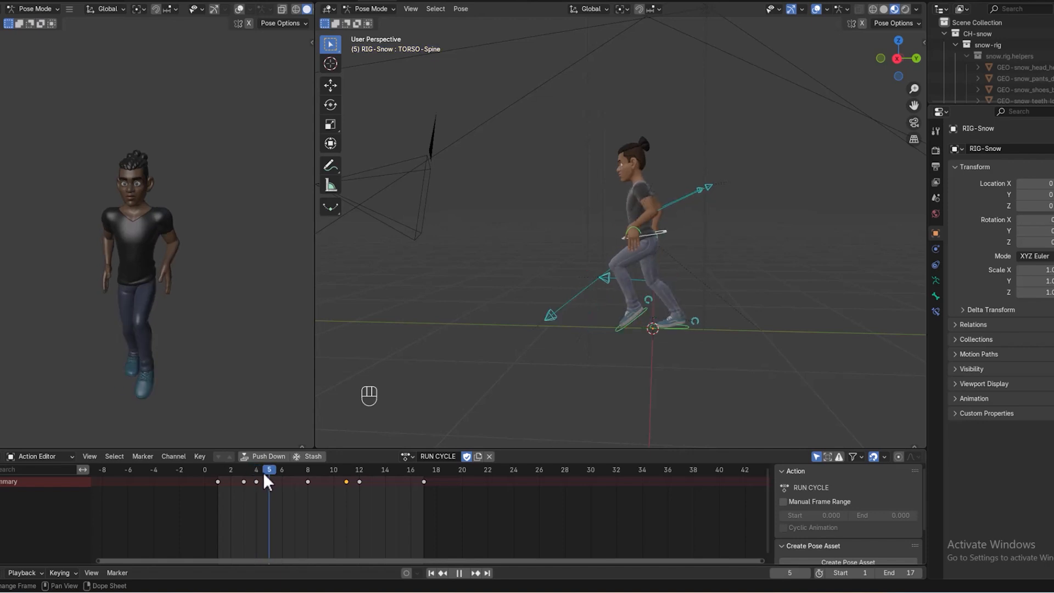
left_click(256, 469)
left_click_drag(258, 471, 267, 470)
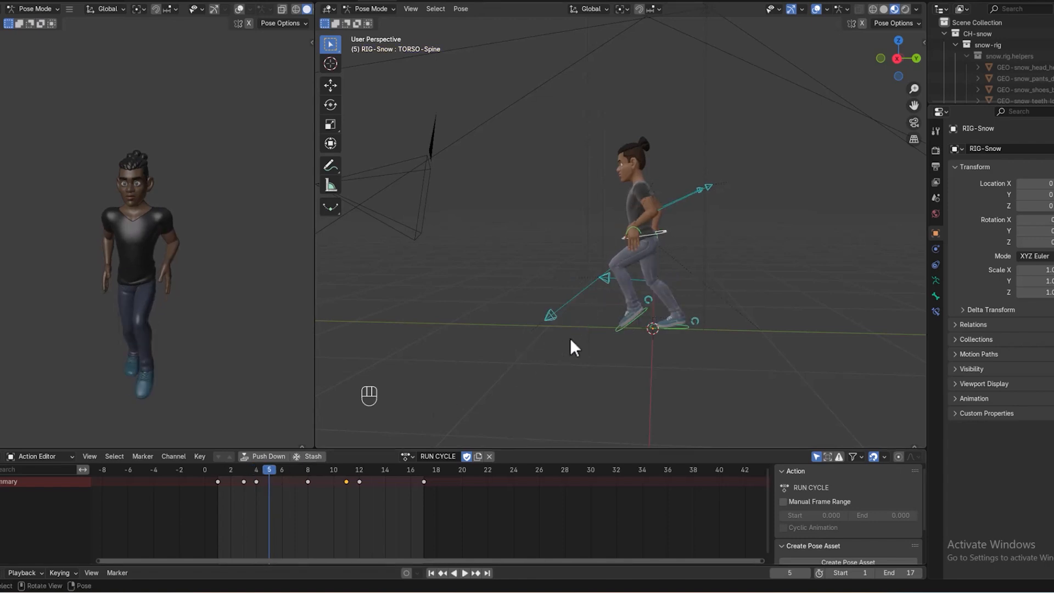
- Raise the IK-Foot.L control at frame 5 to lift the bent left leg
left_click(644, 314)
key("g")
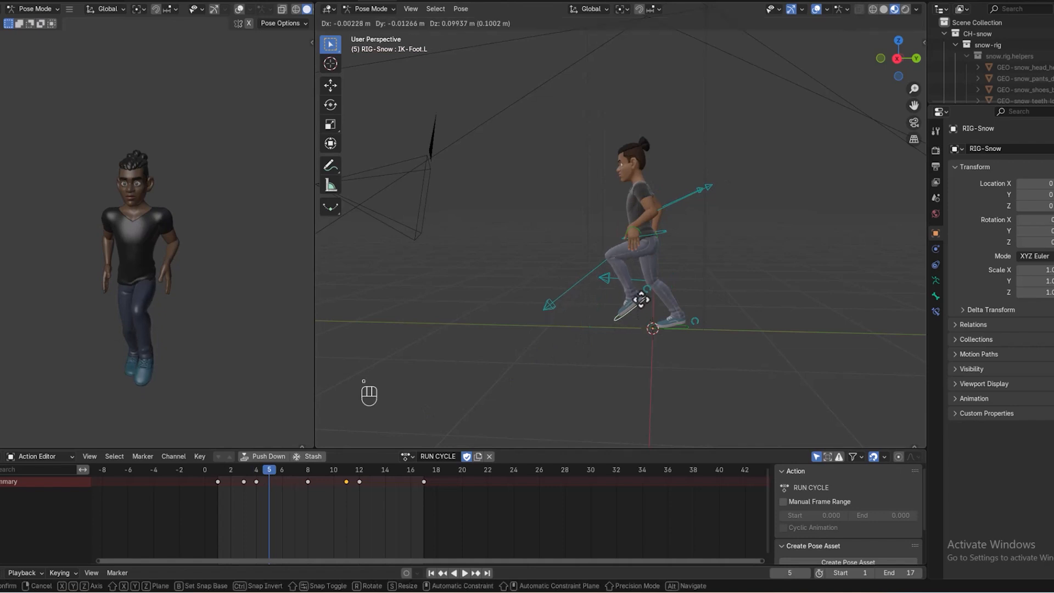
left_click(634, 284)
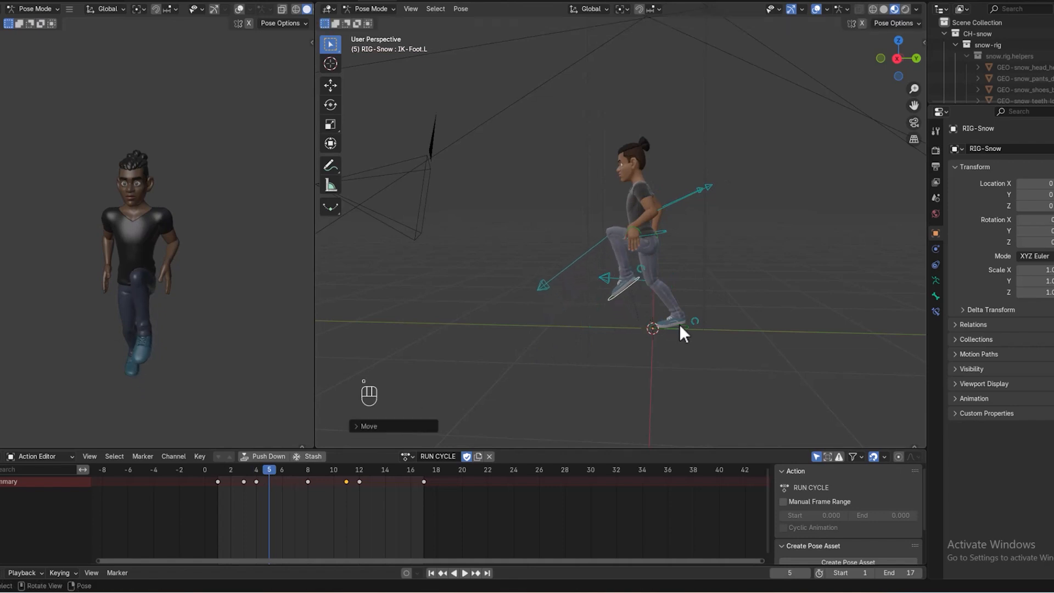
- Clear the rotation of the IK-Foot.R control and of the right foot's roll control
left_click(681, 325)
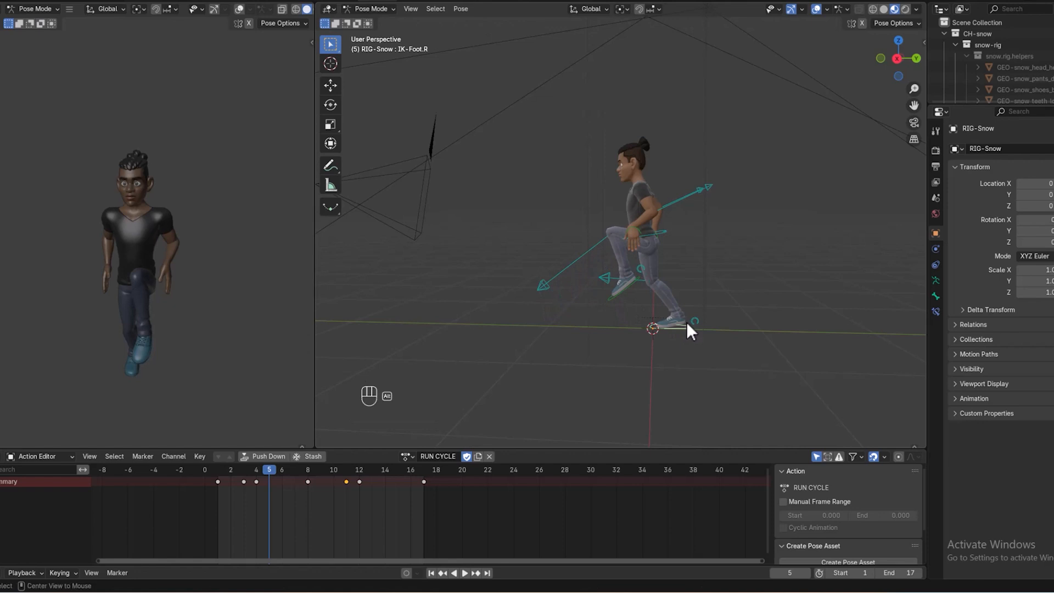
key("alt+r")
left_click(693, 319)
key("alt+r")
- Rotate the IK-Foot.L control until the foot is nearly level and move it forward in front of the body
left_click(635, 282)
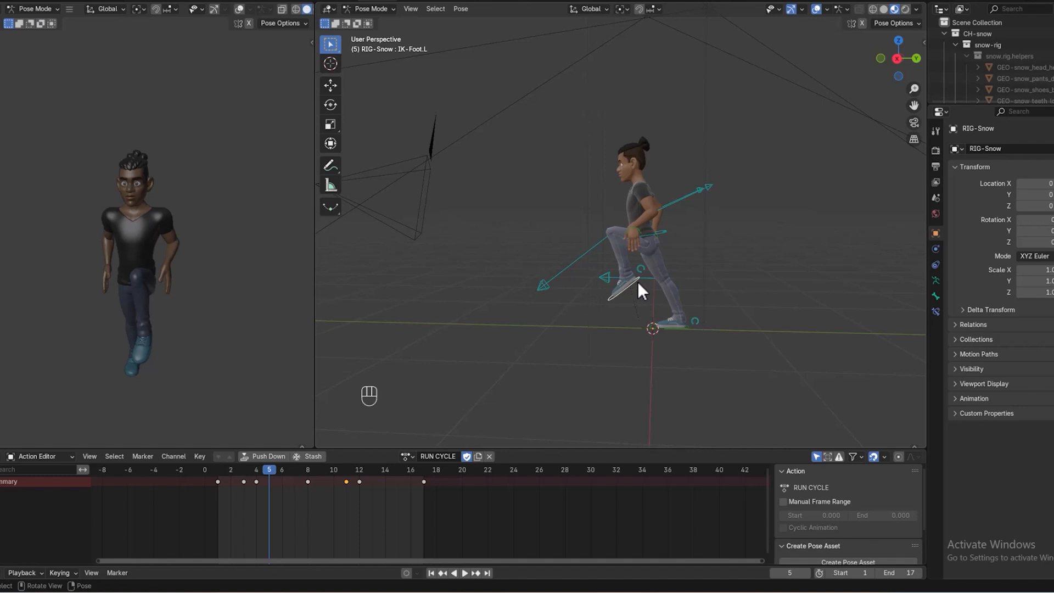
key("r")
left_click(637, 291)
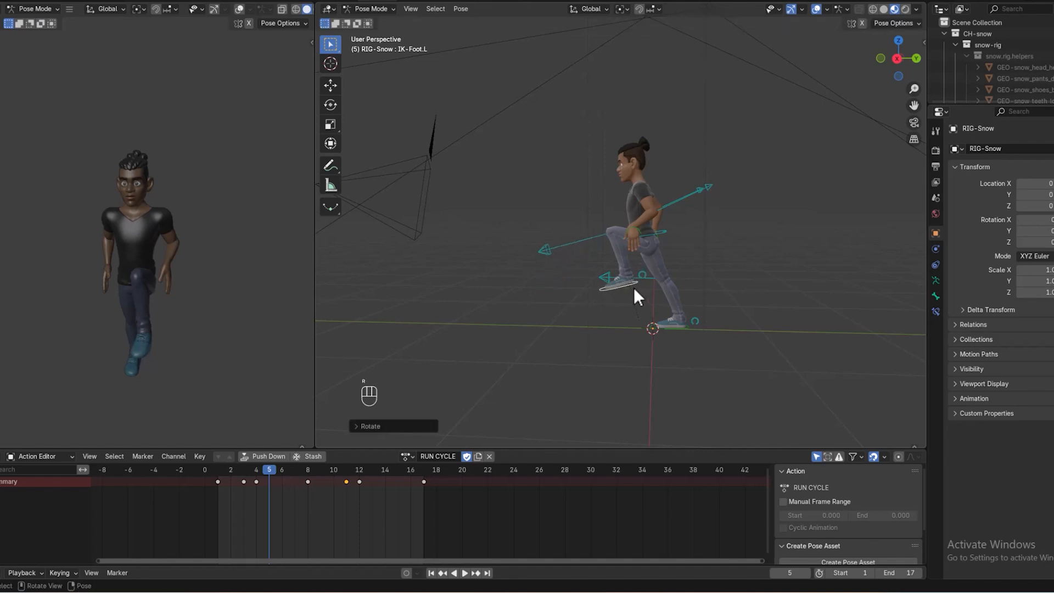
key("g")
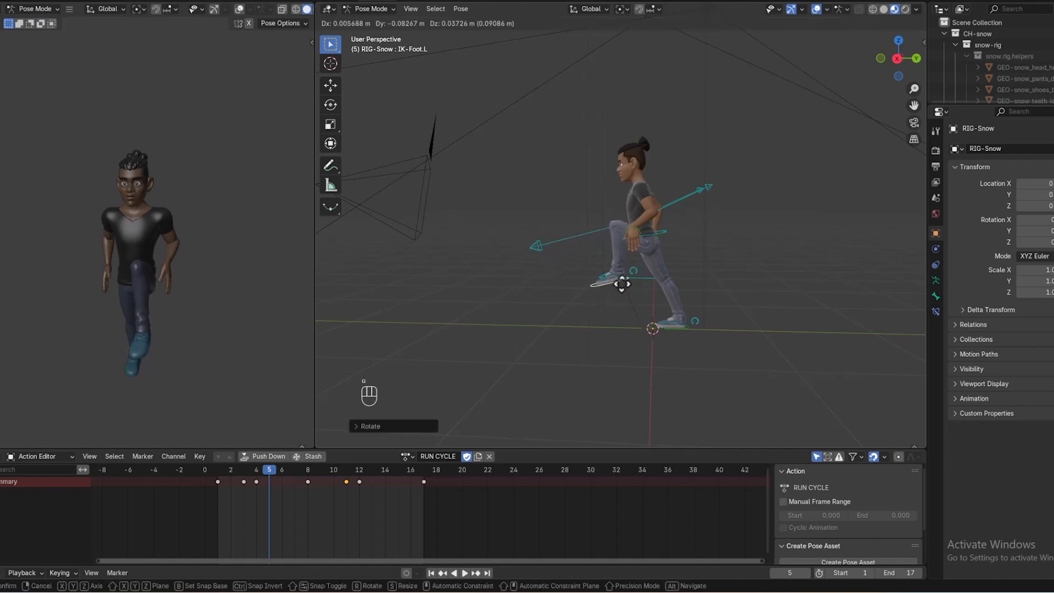
left_click(609, 287)
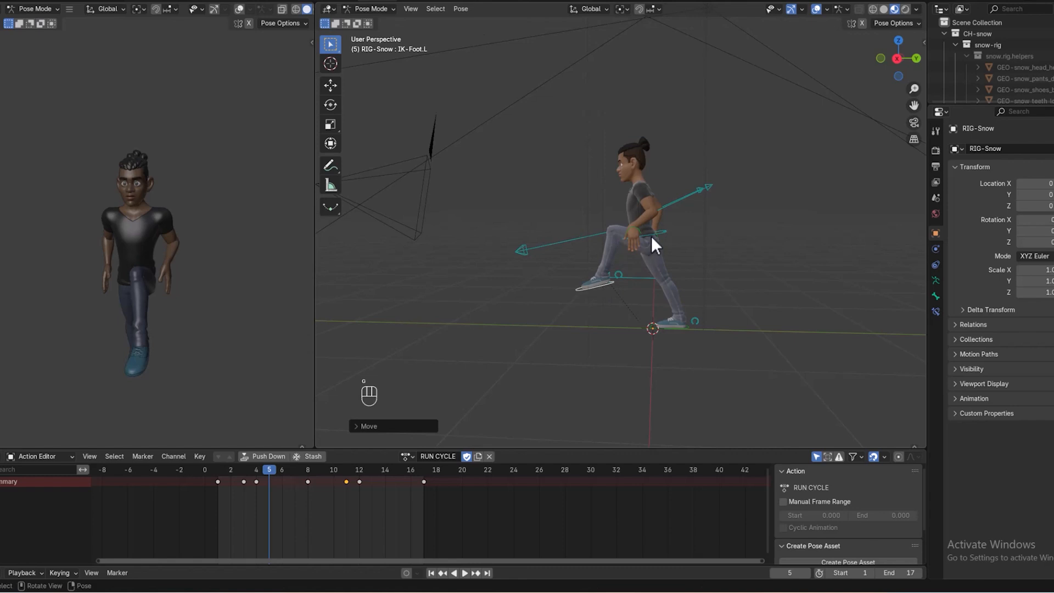
- Move the IK-Wrist.L control back so the left hand swings behind the hip
left_click(651, 236)
left_click(633, 235)
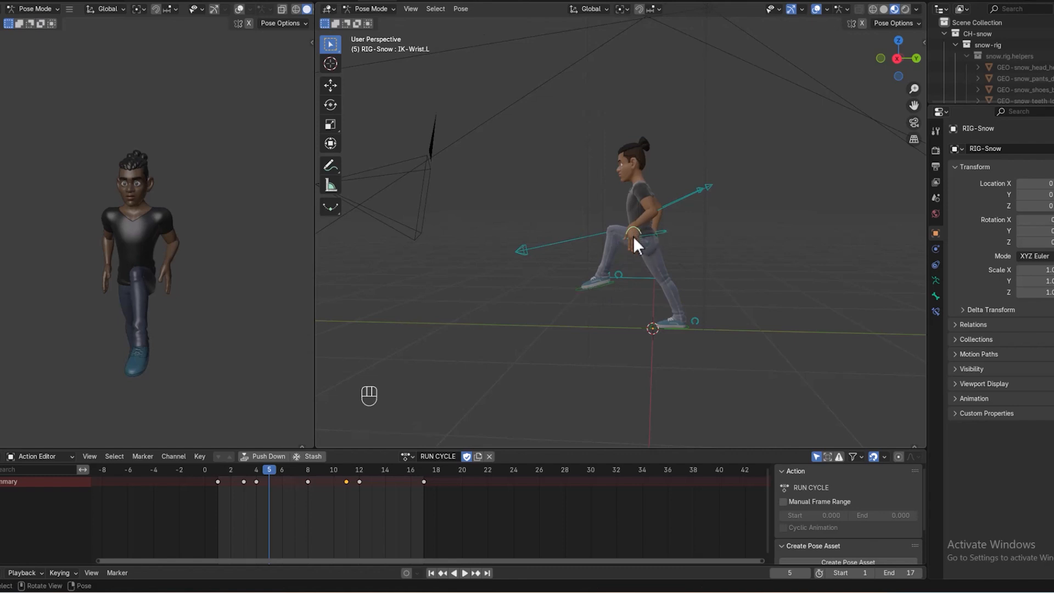
key("g")
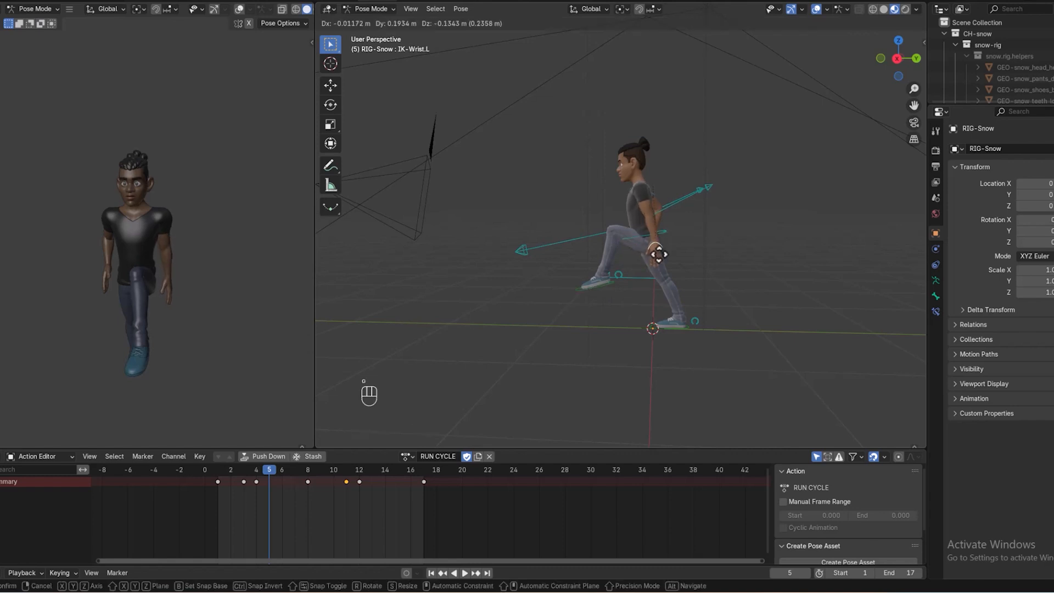
left_click(665, 241)
- Shift the IK-Foot.R control about 0.03 m, slightly forward and up
middle_click_drag(684, 292, 713, 298)
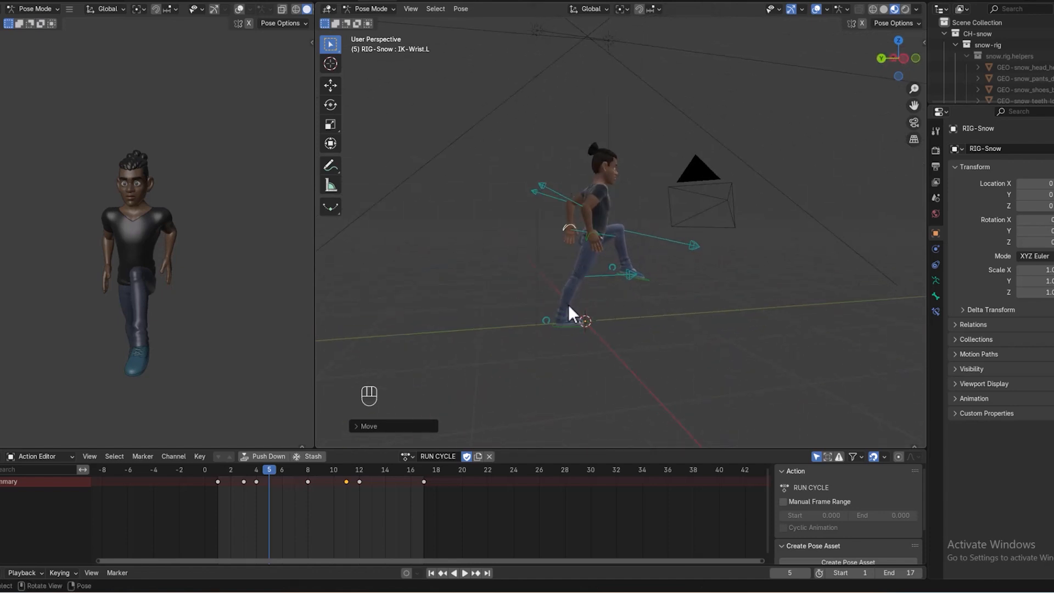
left_click(566, 325)
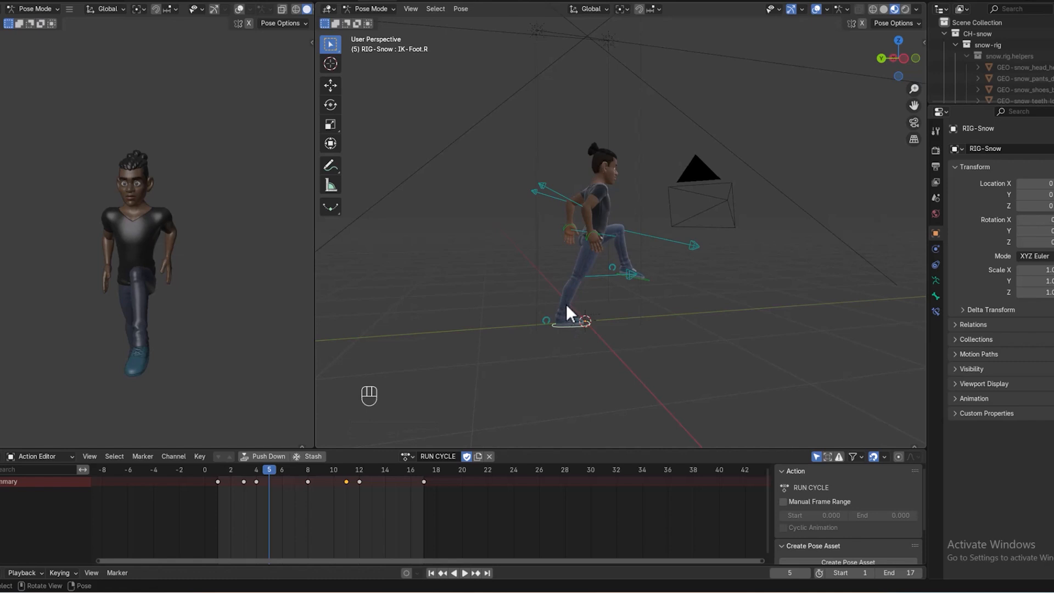
mouse_move(666, 299)
middle_mouse_down()
mouse_move(618, 301)
mouse_move(652, 290)
middle_mouse_up()
key("g")
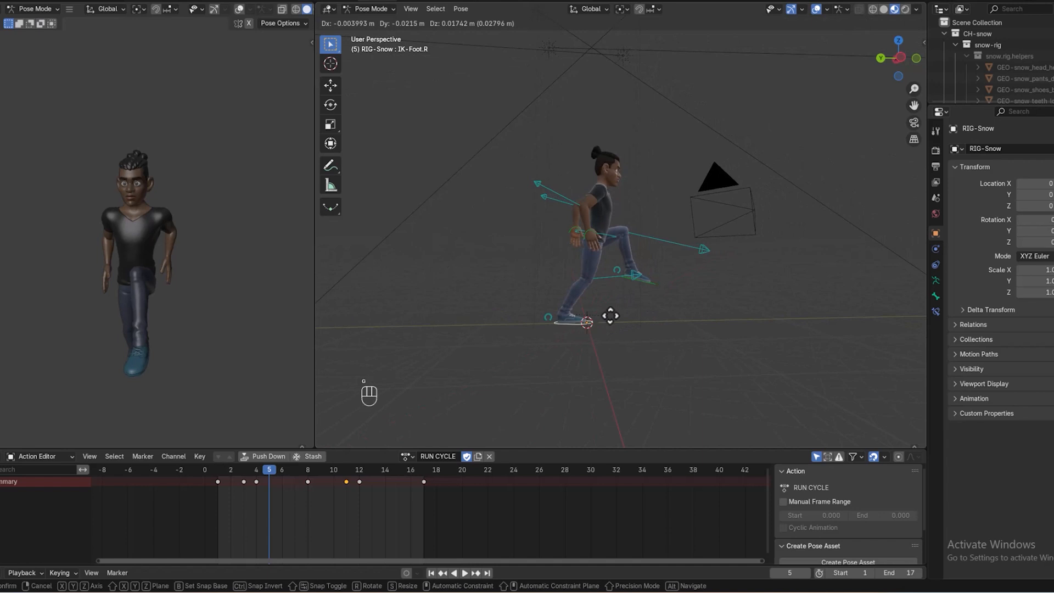
left_click(610, 316)
- Move the IK-Wrist.R control forward so the right hand swings in front of the hip
middle_click_drag(667, 302, 614, 271)
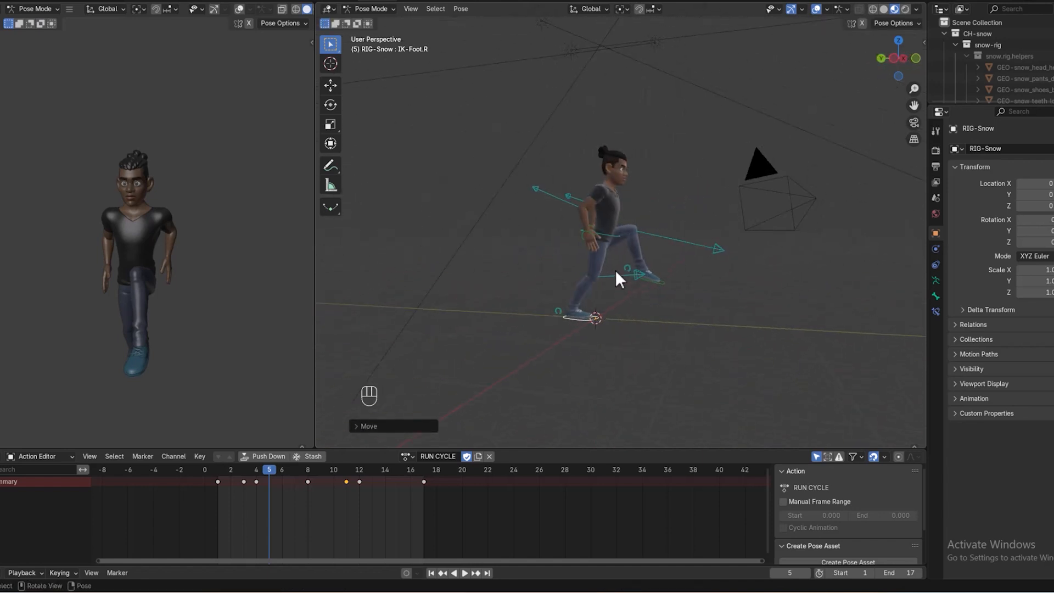
left_click(590, 234)
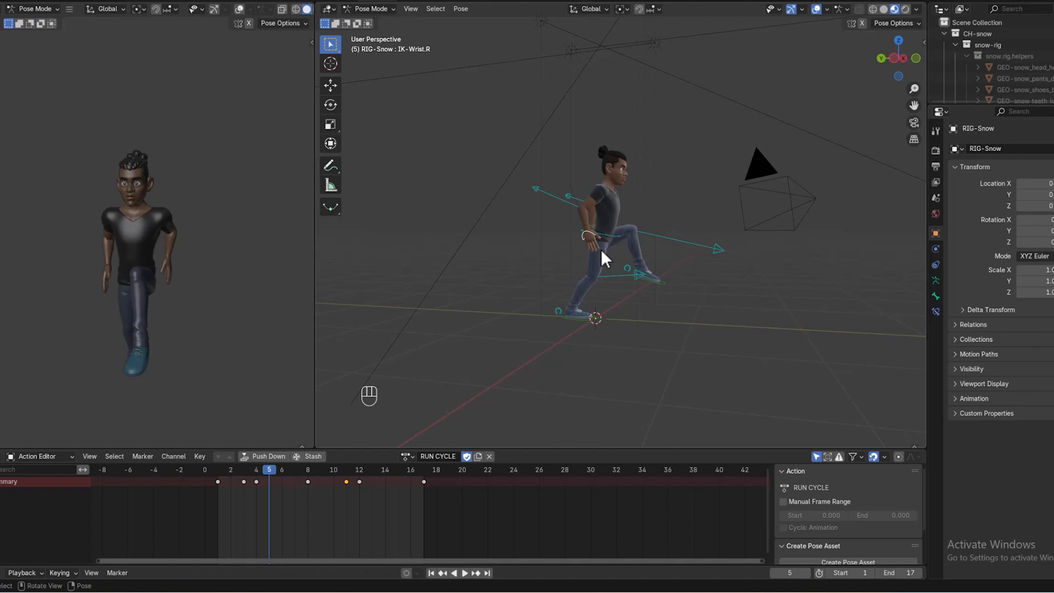
key("g")
left_click(626, 248)
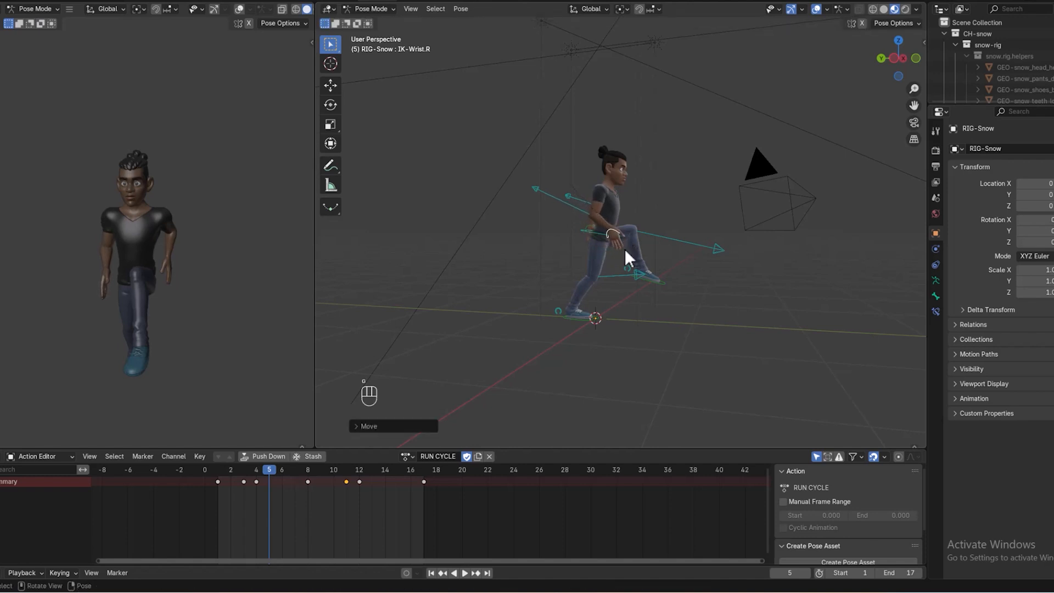
- Keyframe all pose controls at frame 5 and copy the pose
middle_click_drag(625, 248, 516, 320)
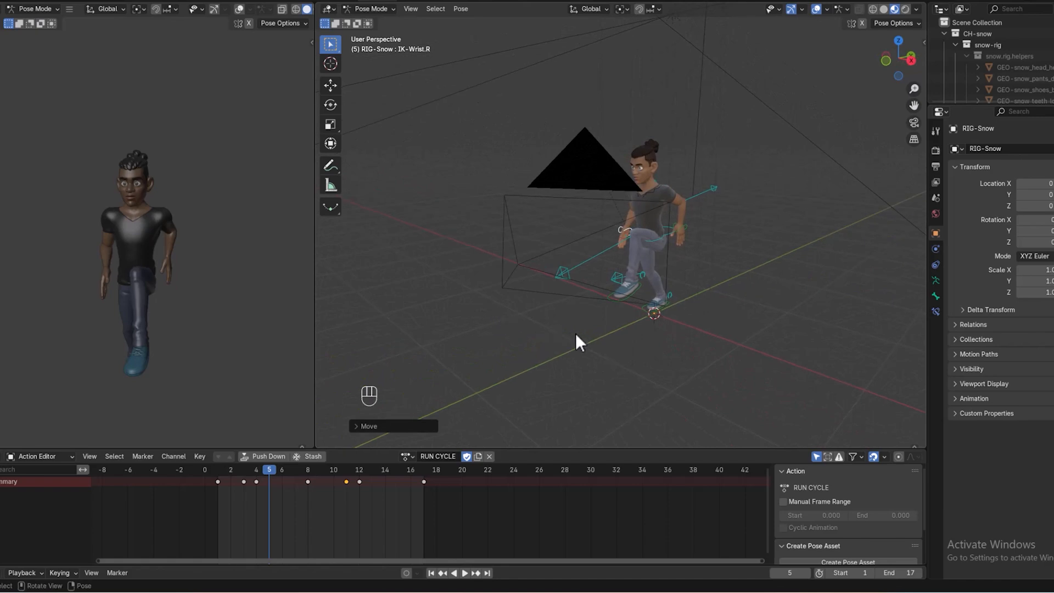
key("i")
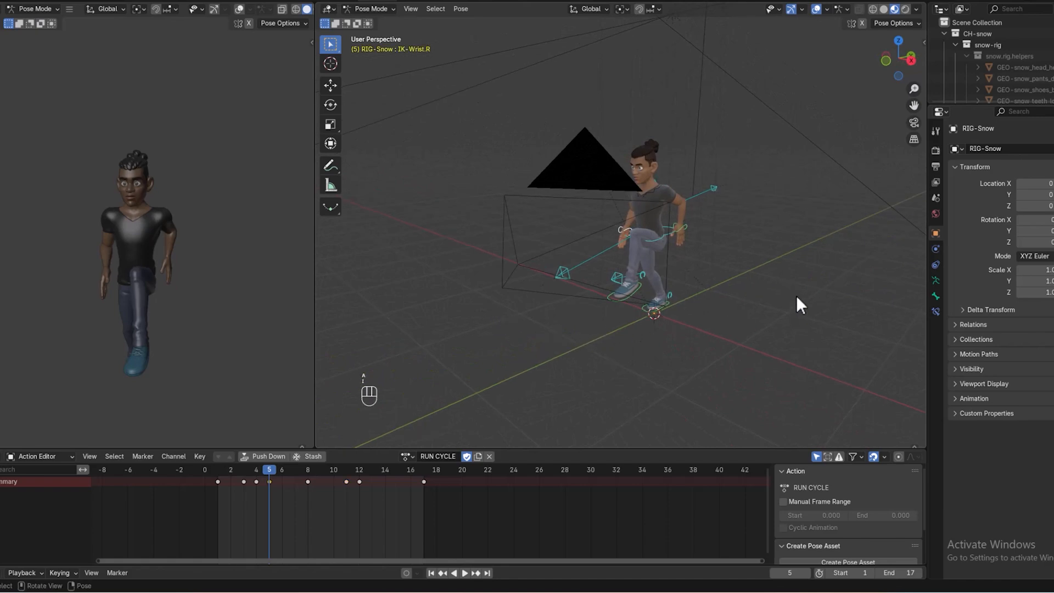
mouse_move(276, 469)
left_mouse_down()
mouse_move(234, 479)
mouse_move(305, 478)
mouse_move(272, 478)
left_mouse_up()
middle_click_drag(724, 327, 805, 210)
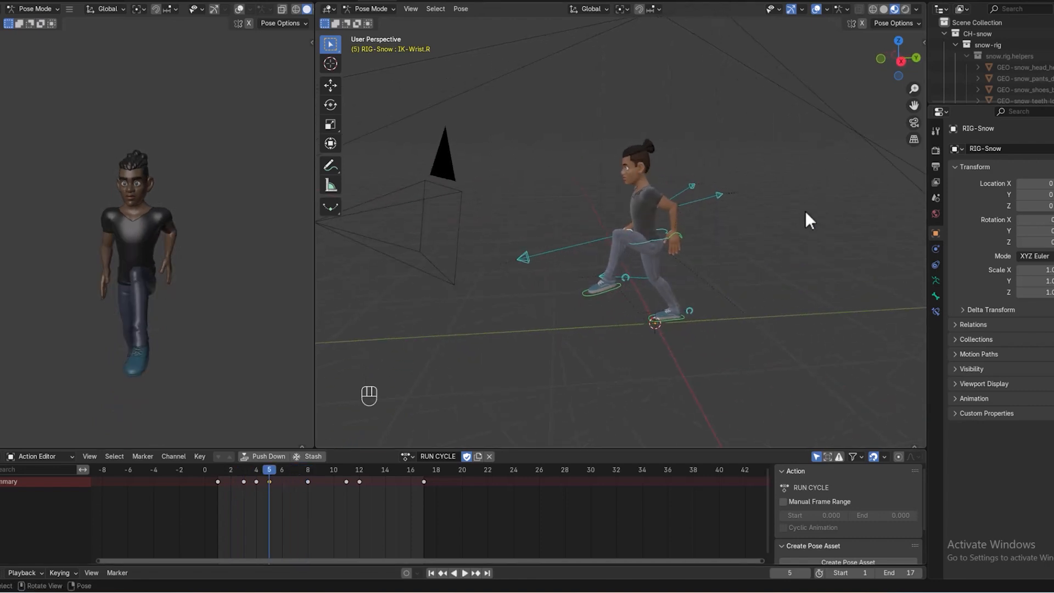
right_click(816, 197)
left_click(770, 174)
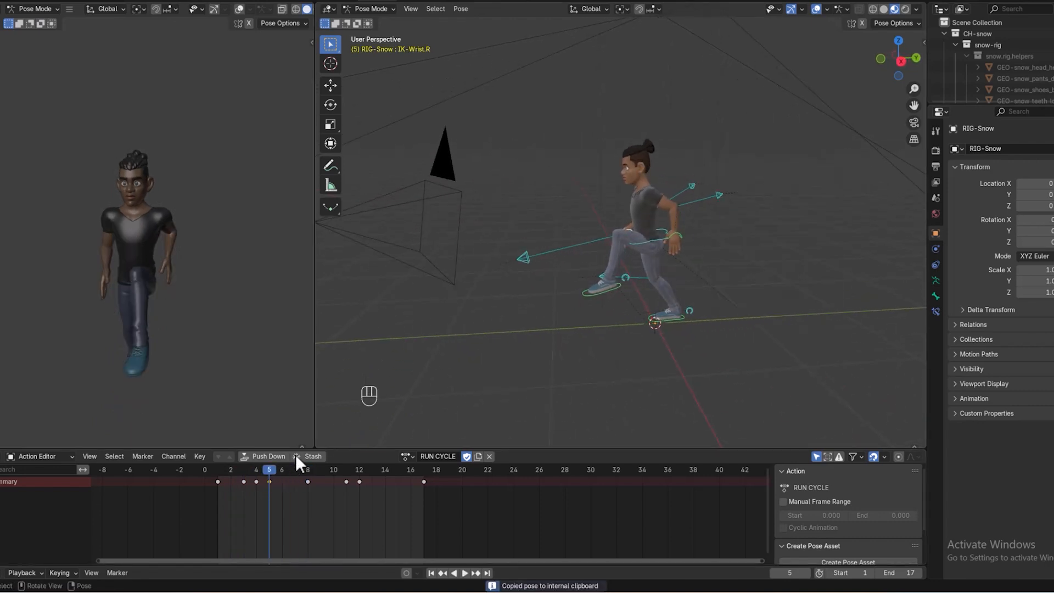
- Go to frame 13, paste the copied pose X-flipped and keyframe it there
left_click_drag(269, 473, 372, 480)
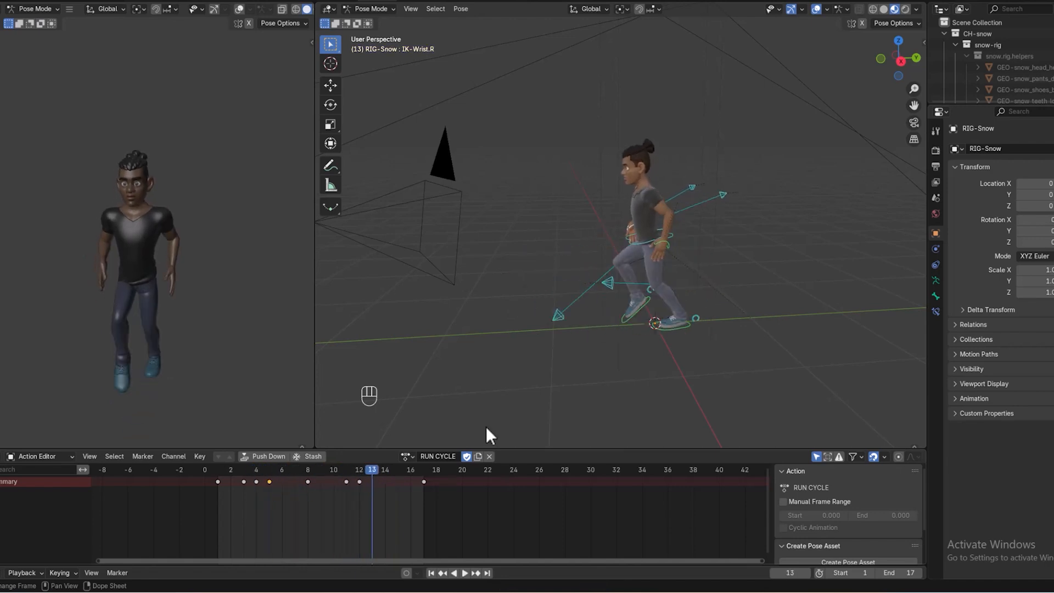
right_click(729, 258)
left_click(711, 277)
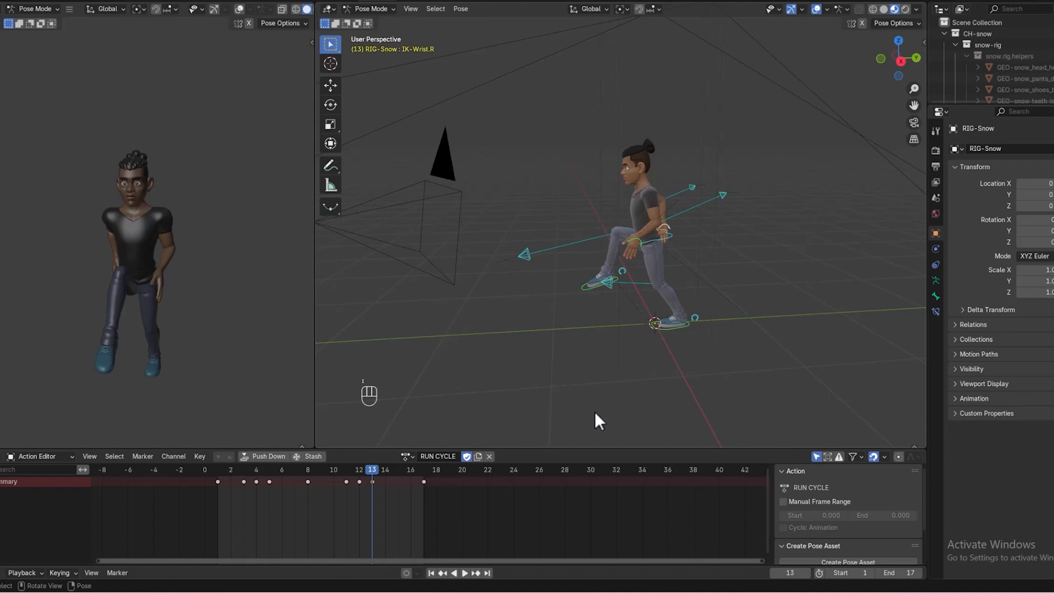
- Play the run cycle from frame 1, check it from the front, and stop at frame 6
key("space")
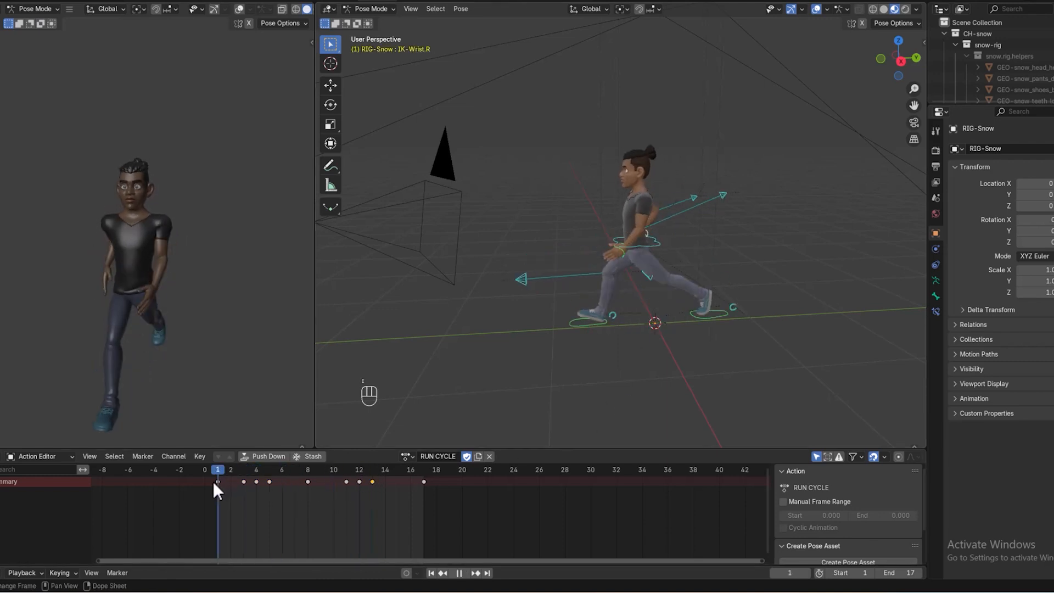
key("space")
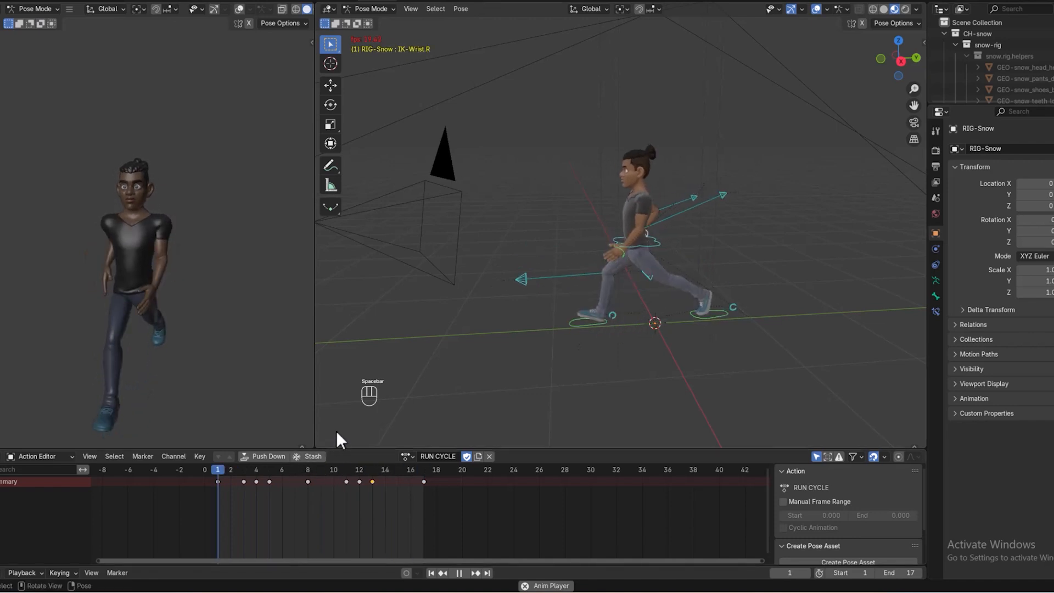
middle_click_drag(404, 395, 525, 363)
key("space")
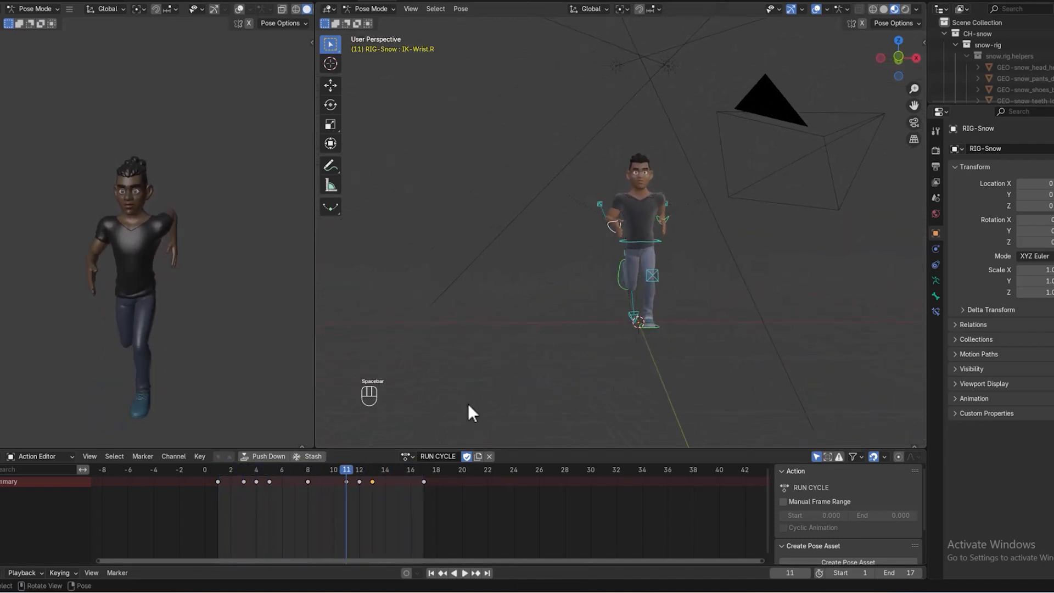
left_click(272, 472)
key("space")
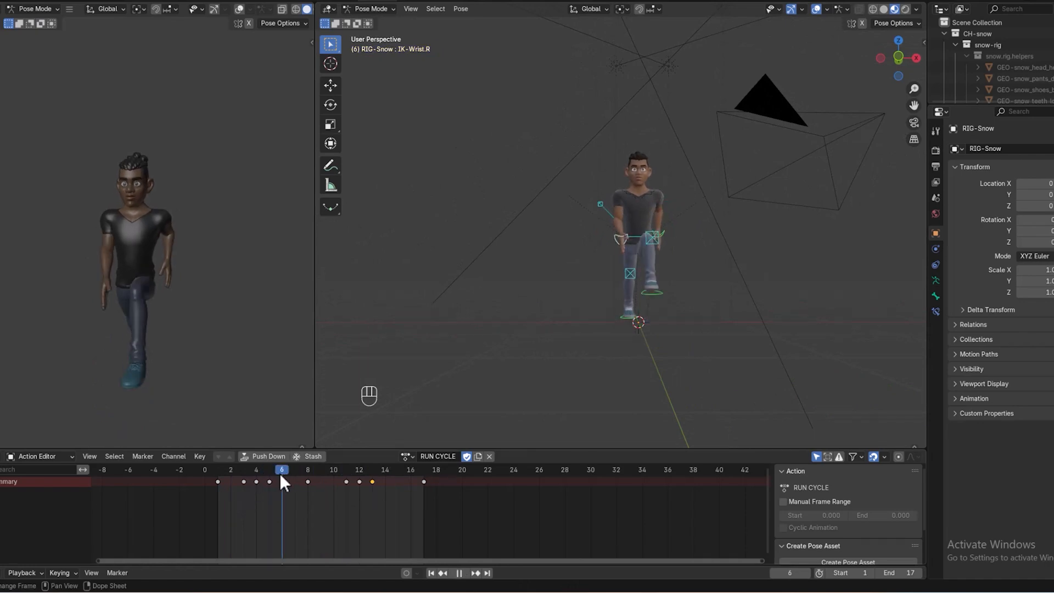
key("space")
- Move the IK-Foot.L control about 0.3 m forward and up at frame 6 to extend the left leg
middle_click_drag(724, 322, 620, 302)
left_click(603, 301)
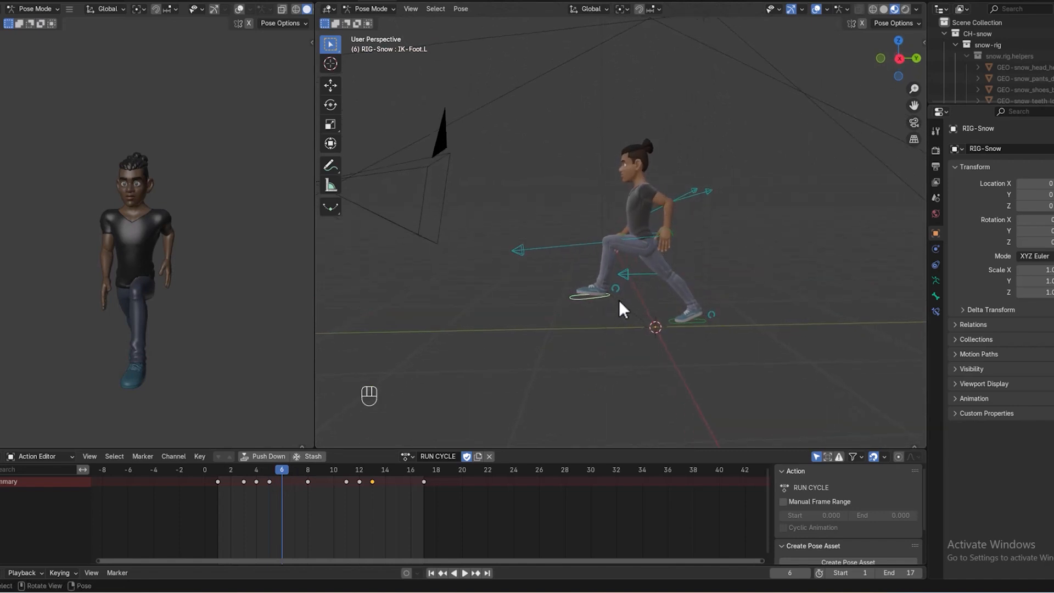
key("g")
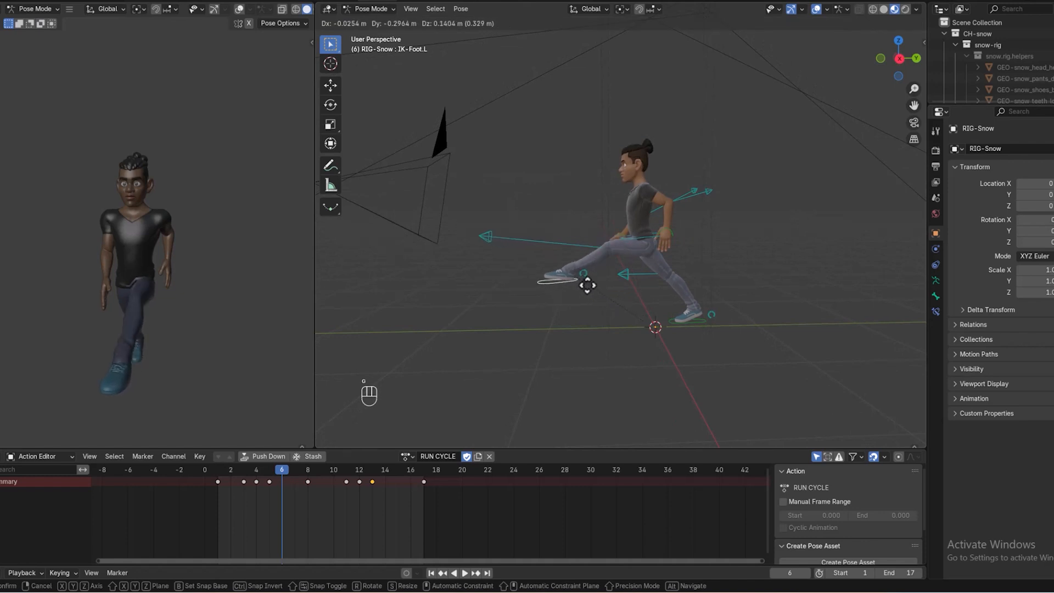
left_click(583, 284)
- Move the IK-Foot.R control backward and up so the right leg trails off the ground
left_click(699, 322)
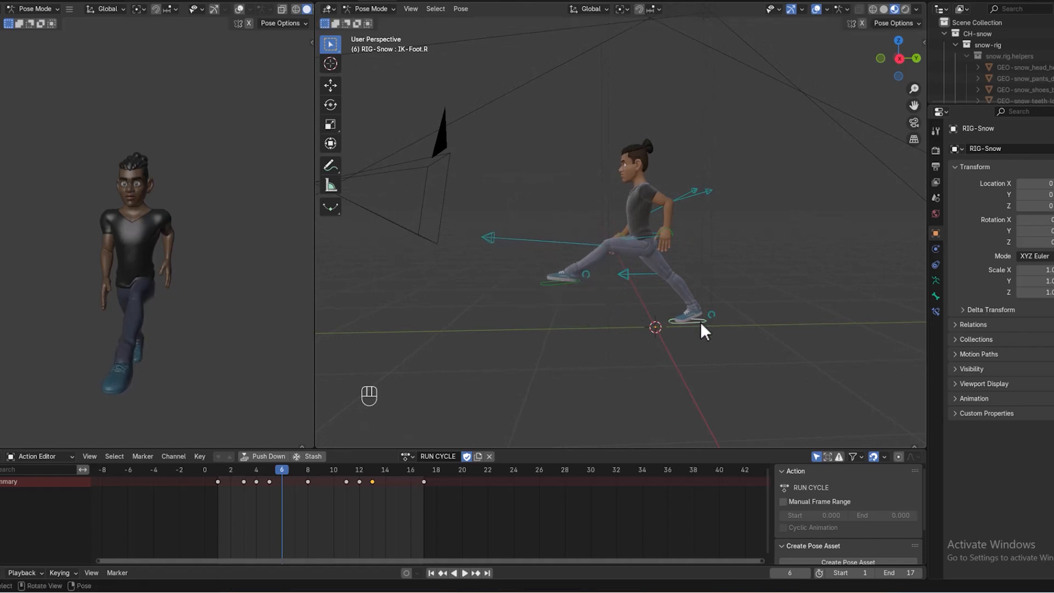
key("g")
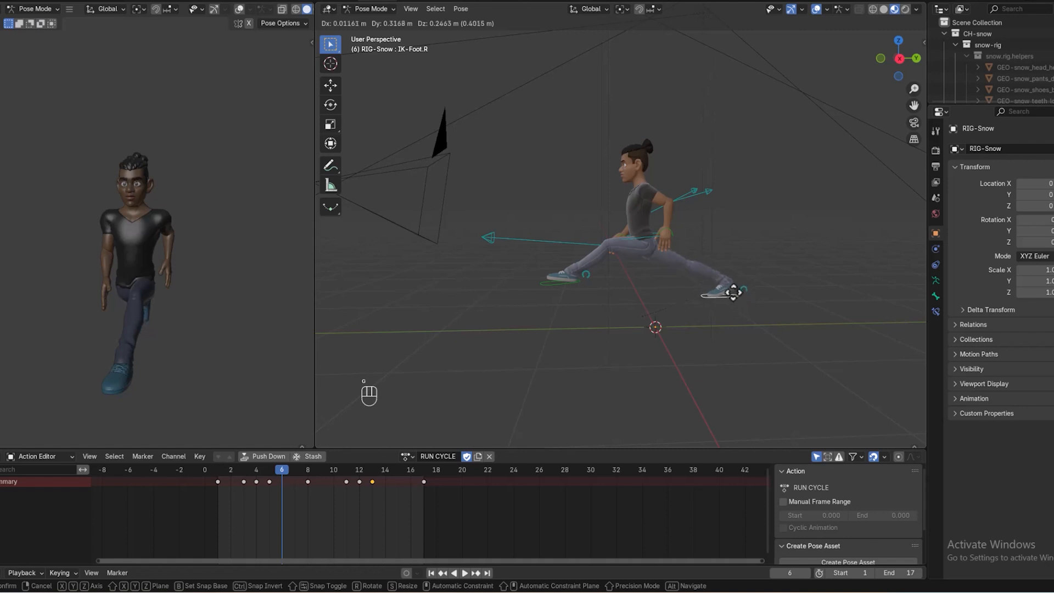
left_click(720, 294)
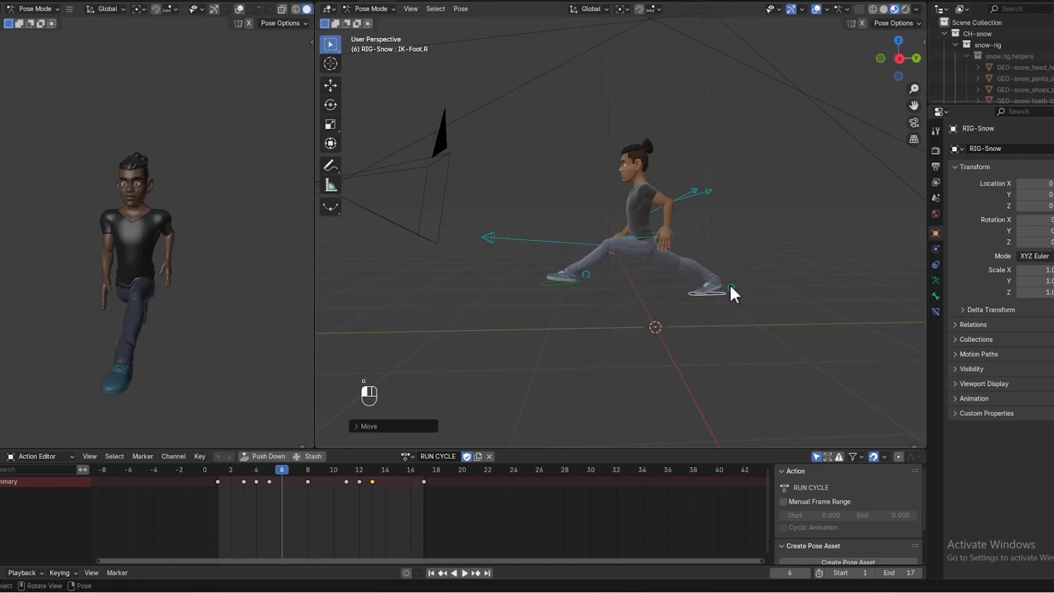
- Rotate the ROLL-M-Foot.R control about -121° to tip the trailing foot onto its toes, and nudge IK-Foot.R slightly backward
left_click(730, 285)
key("r")
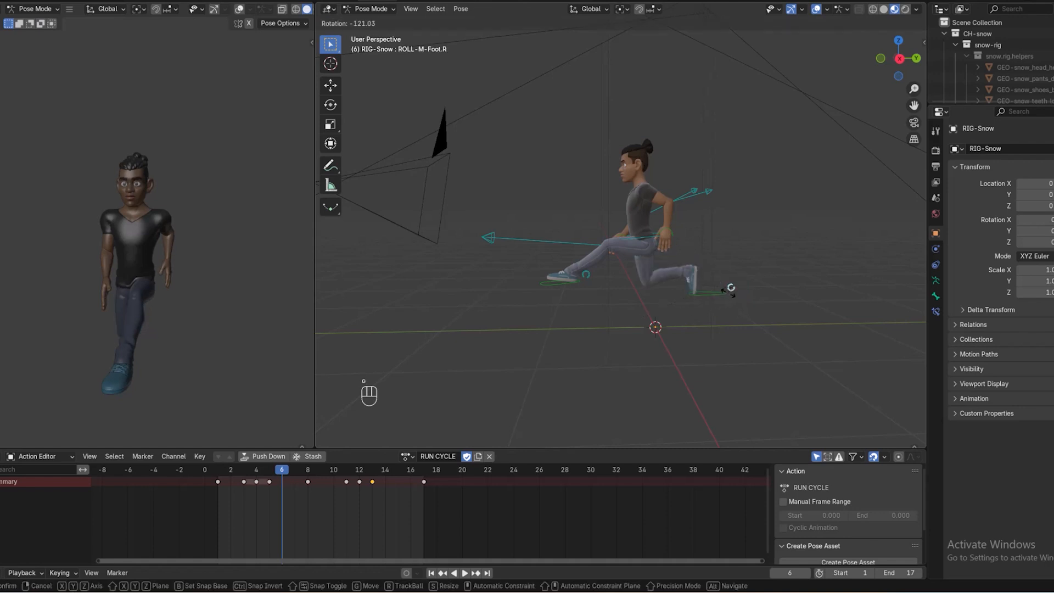
left_click(730, 287)
left_click(714, 296)
key("g")
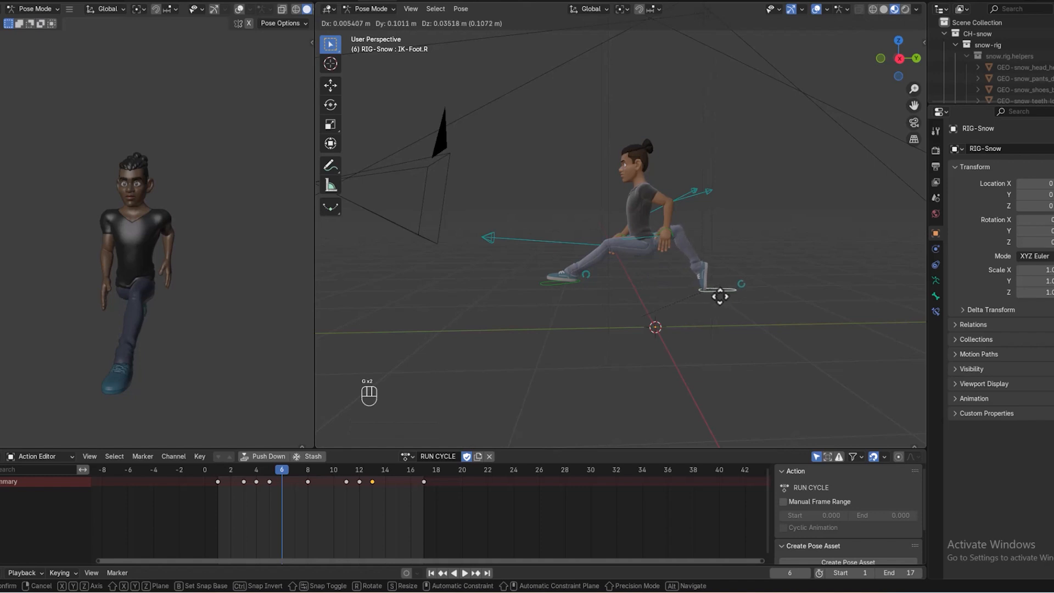
left_click(706, 297)
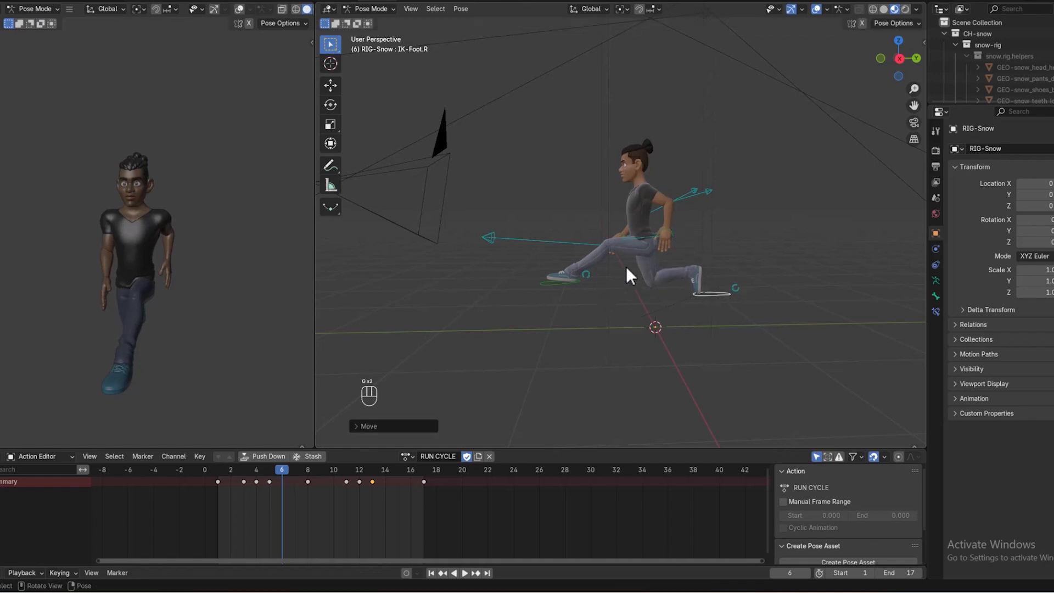
- Move the TORSO-Spine control about 0.15 m, mainly upward and slightly forward
left_click(646, 237)
key("g")
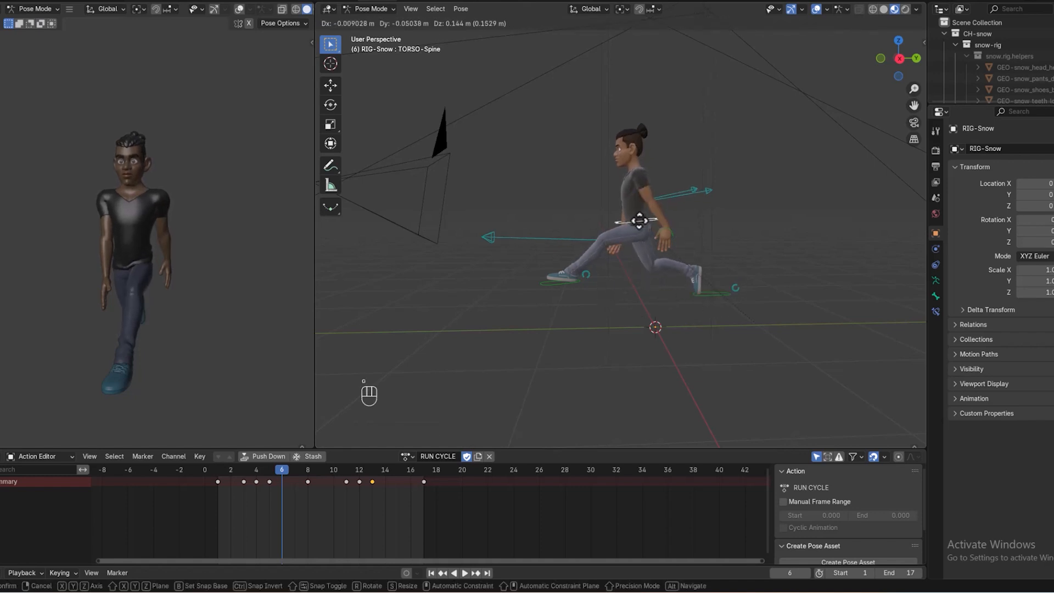
left_click(637, 220)
- Move the IK-Wrist.L control forward and upward at frame 6, and outward away from the body
left_click(667, 229)
key("g")
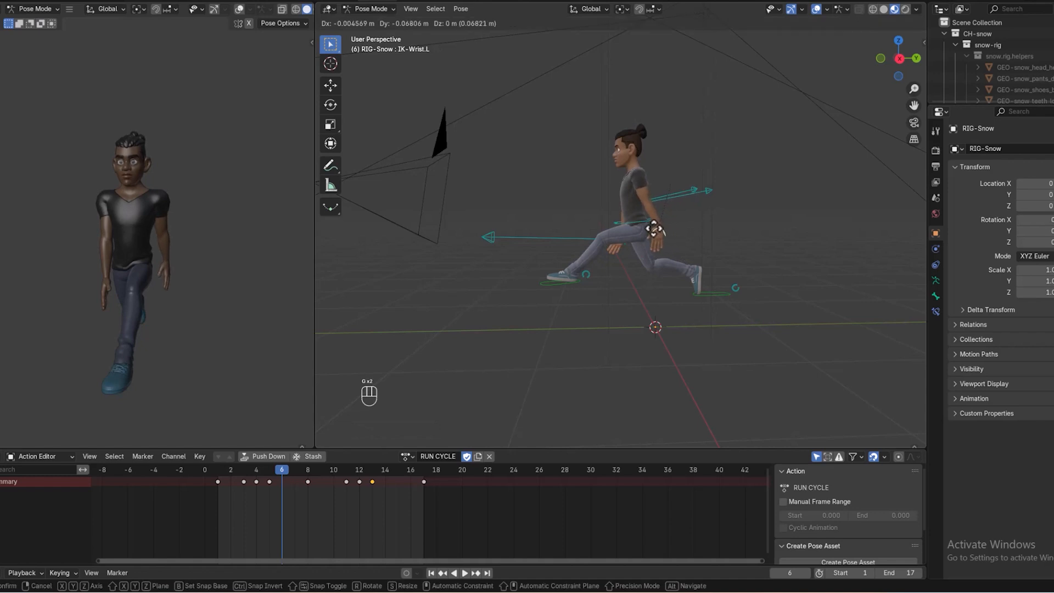
left_click(643, 222)
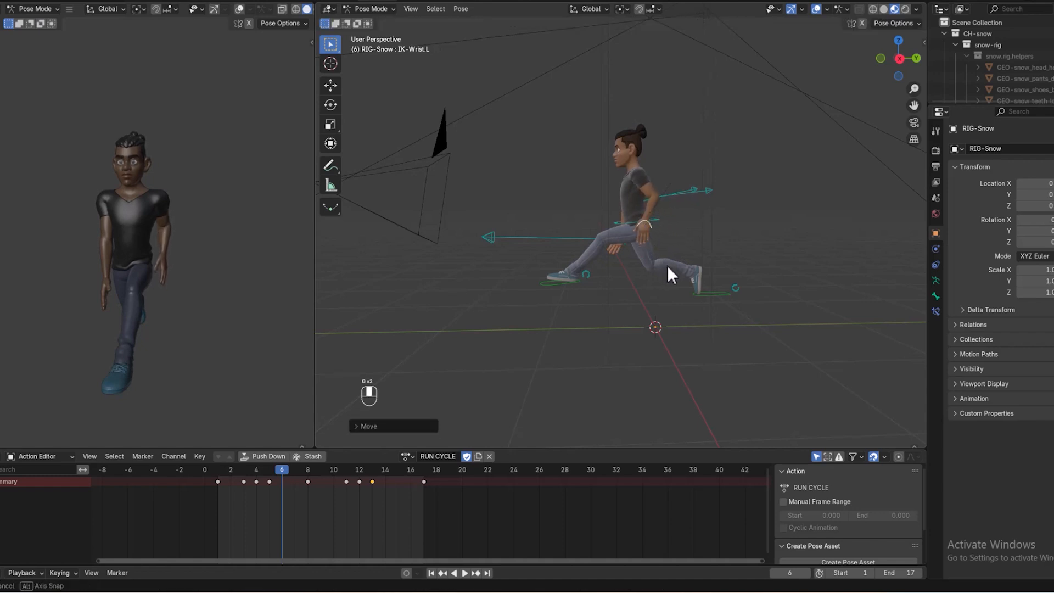
middle_click_drag(667, 265, 681, 272)
key("g")
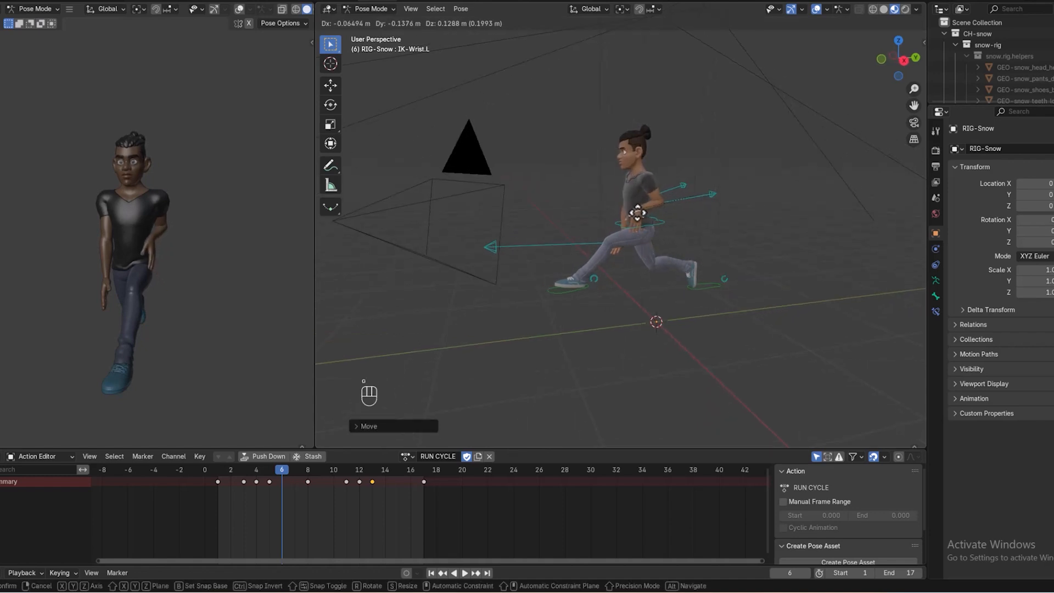
left_click(673, 288)
middle_click_drag(673, 289, 712, 245)
key("g")
left_click(727, 244)
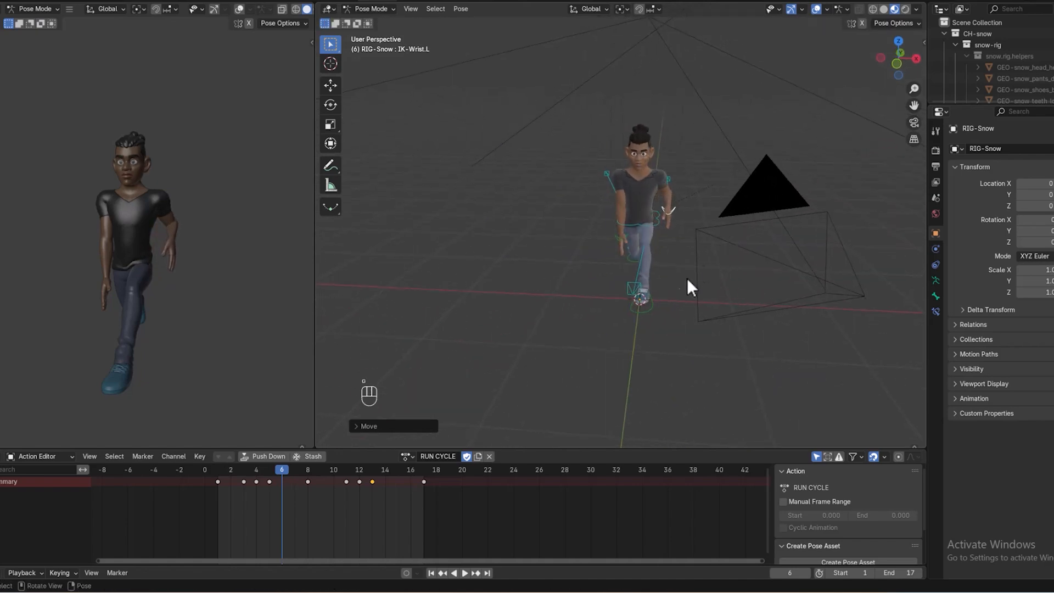
- Move the IK-Wrist.R control outward and upward, away from the right hip
middle_click_drag(687, 280, 674, 309)
left_click(620, 237)
key("g")
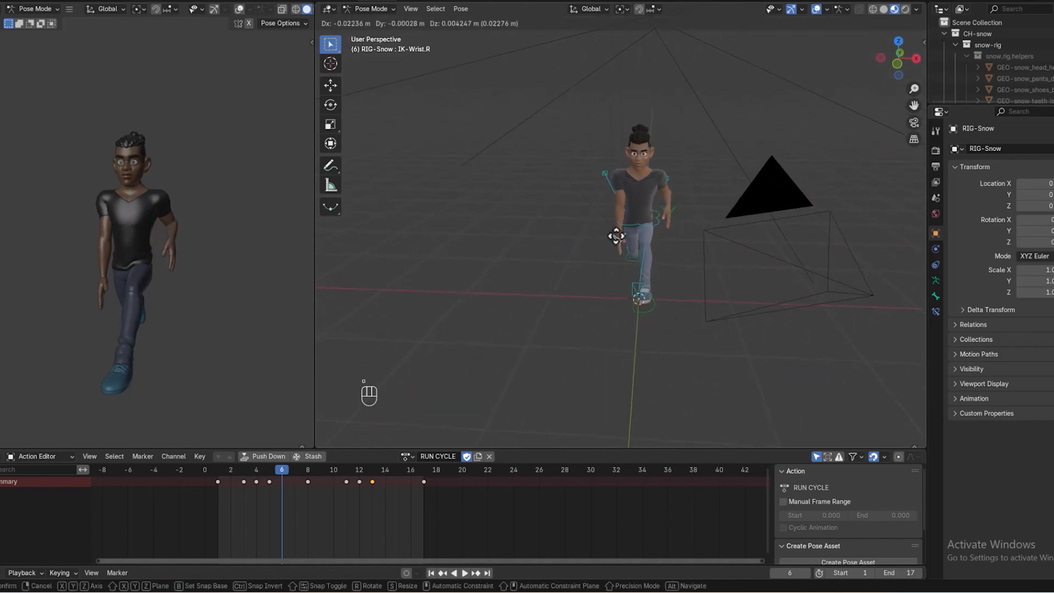
left_click(612, 230)
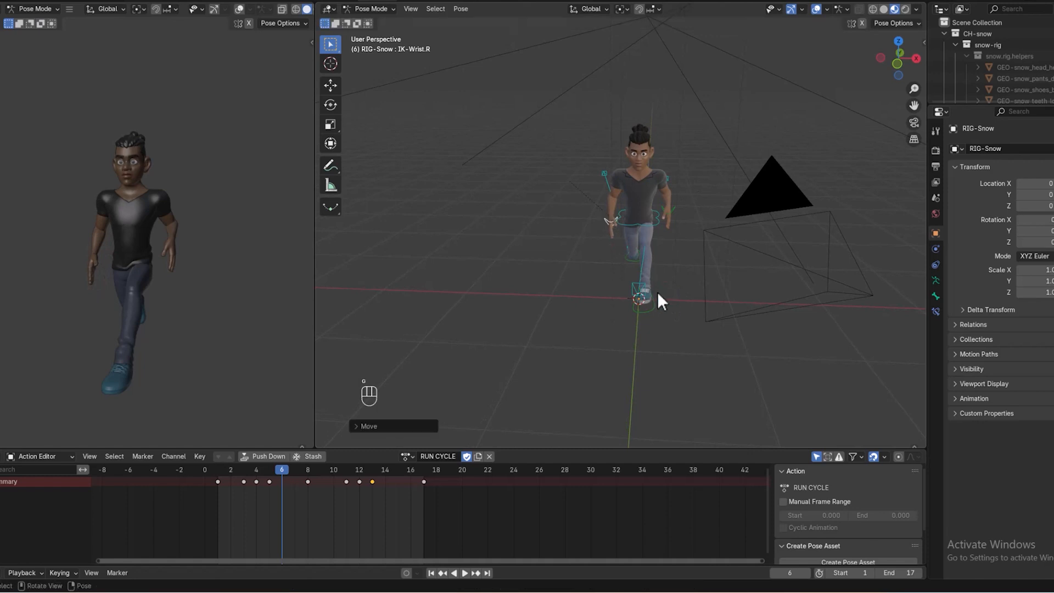
- Keyframe all of the rig's controls at frame 6 and copy the airborne pose
middle_click_drag(659, 297, 783, 285)
middle_click_drag(799, 286, 654, 301)
left_click(655, 301)
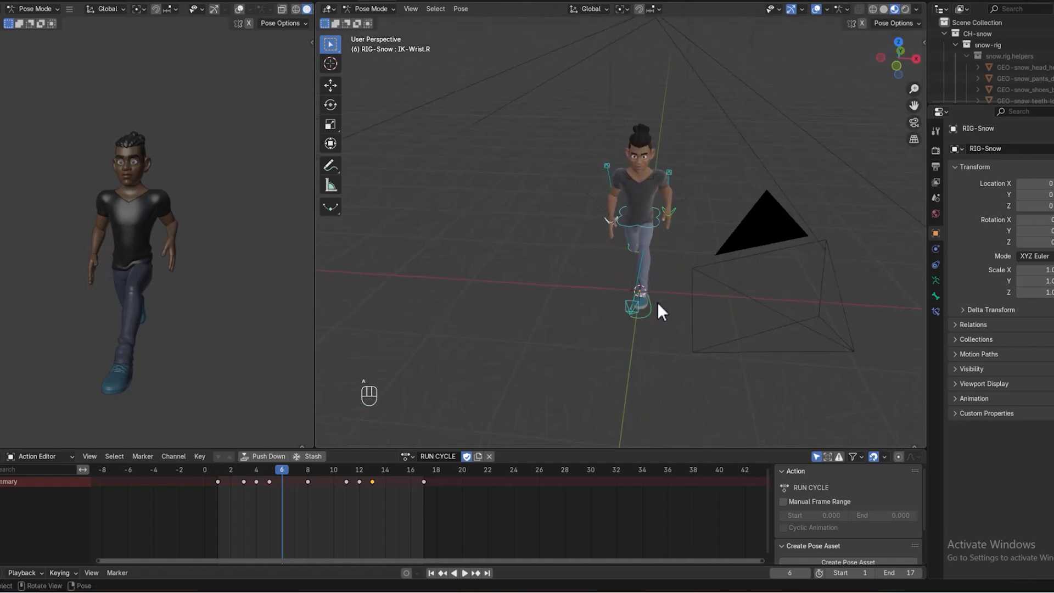
key("i")
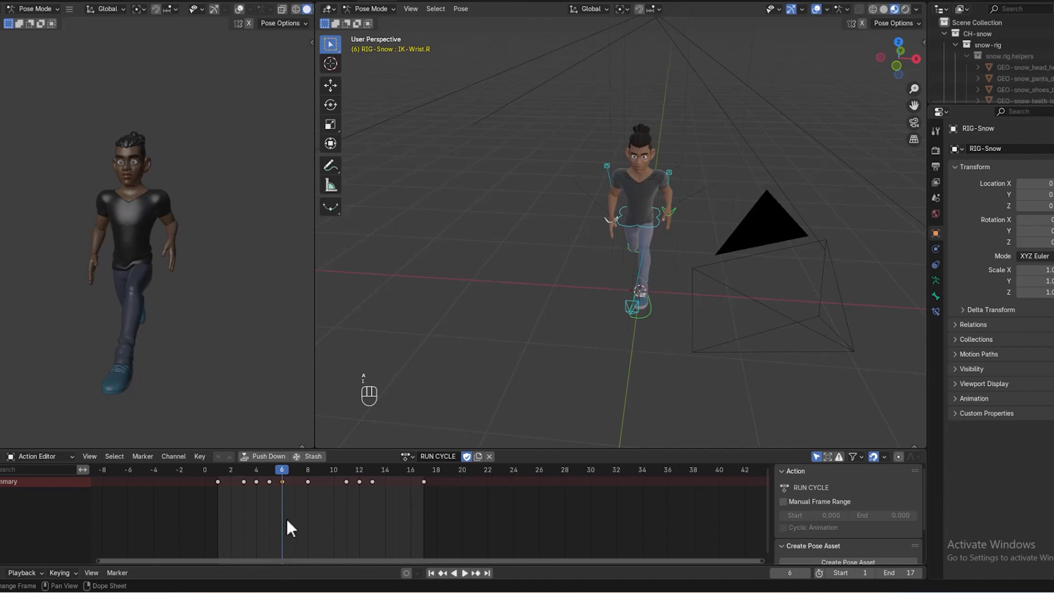
right_click(704, 230)
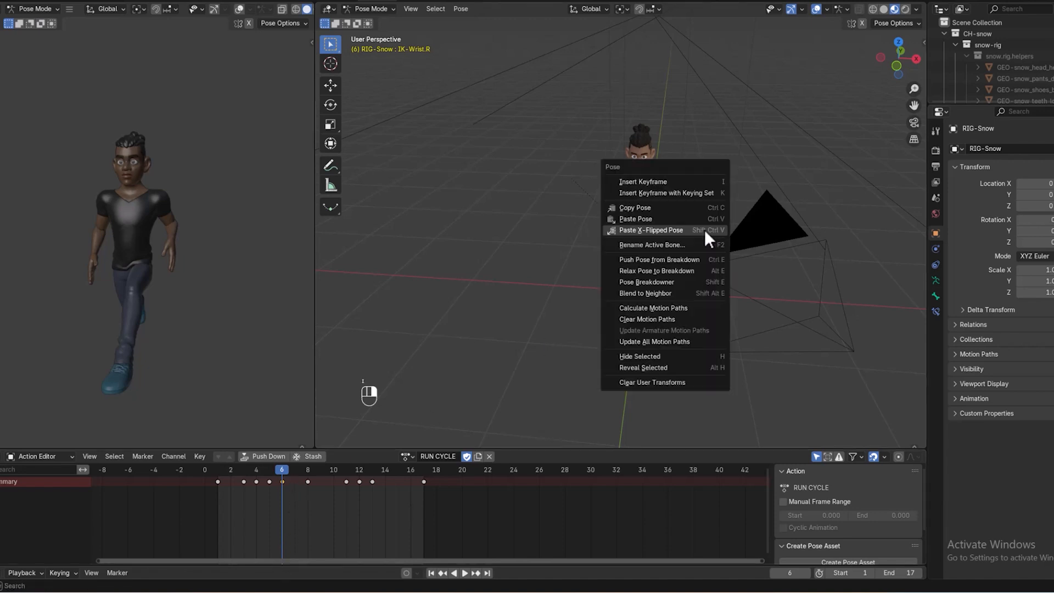
left_click(657, 209)
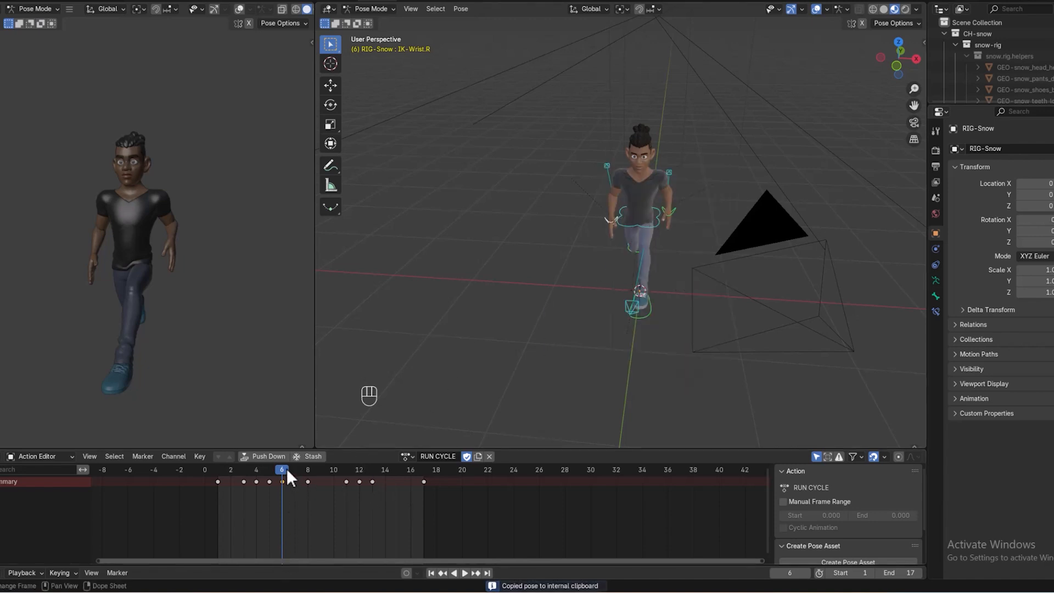
- Paste the copied pose X-flipped at frame 14 and keyframe it
key("space")
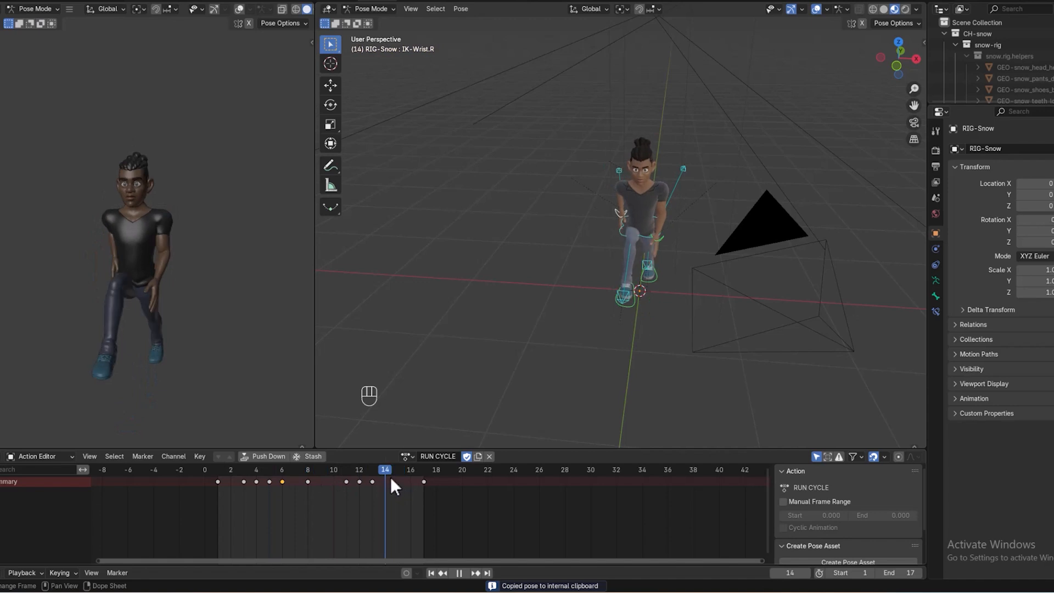
key("space")
right_click(722, 105)
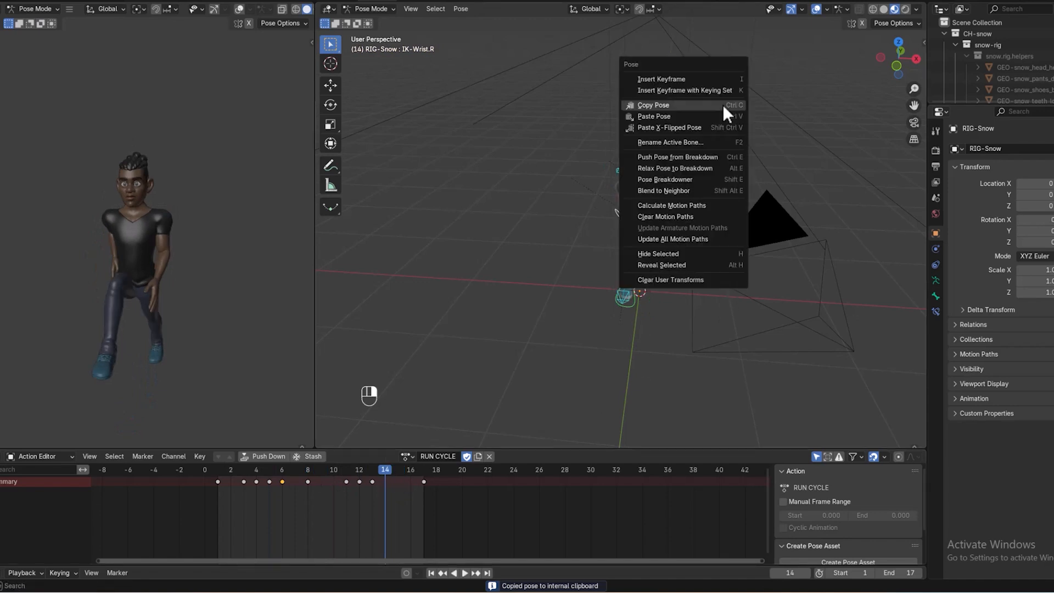
left_click(690, 126)
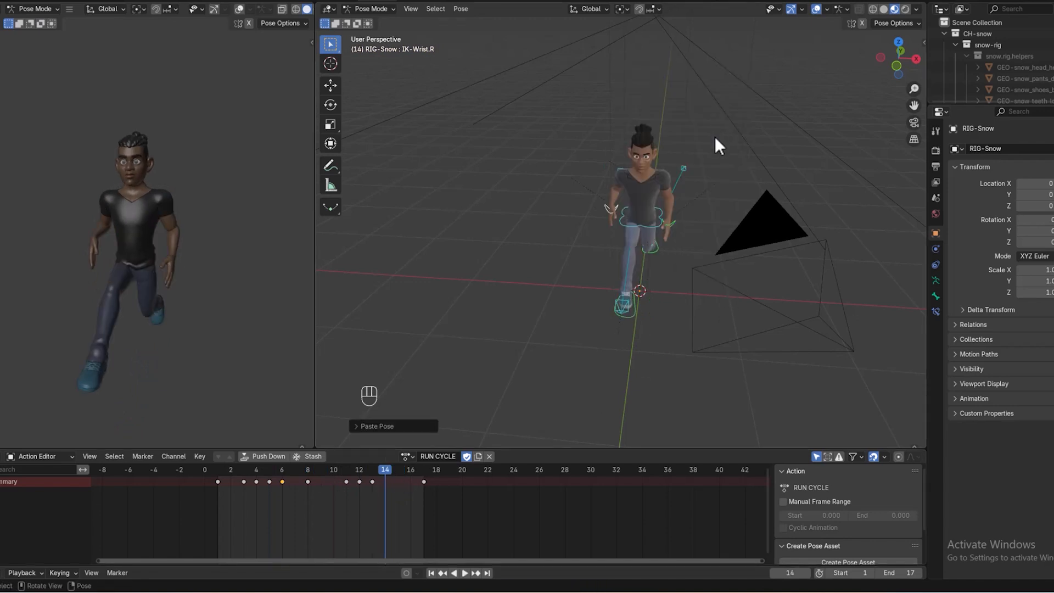
key("i")
- Play the run cycle from frame 1 with the large viewport's overlays hidden and its shading set to Solid
left_click_drag(384, 479, 223, 494)
middle_click_drag(601, 235, 545, 235)
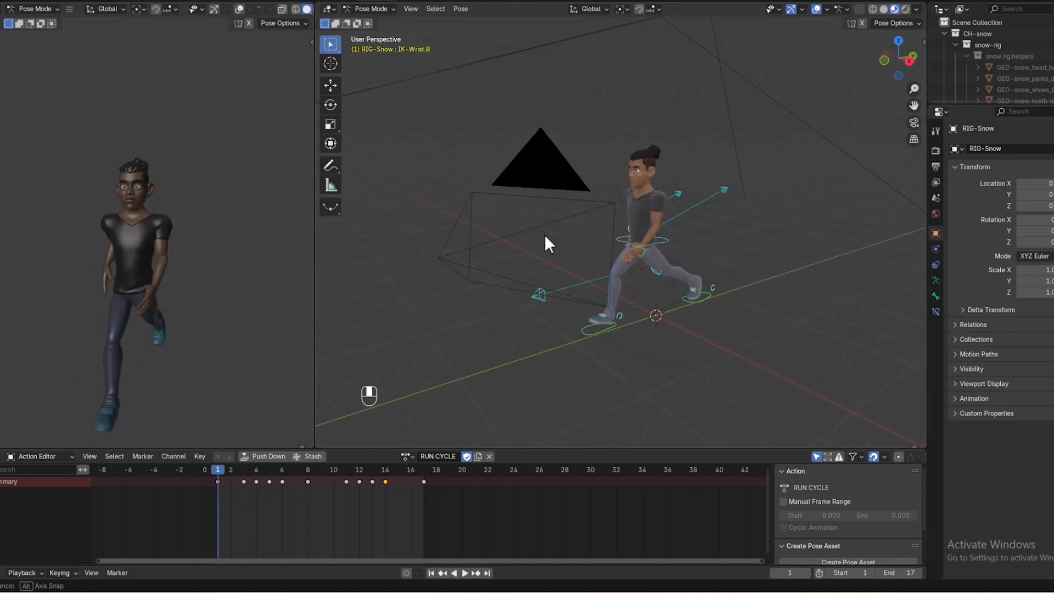
key("space")
mouse_move(637, 341)
middle_mouse_down()
mouse_move(693, 333)
mouse_move(654, 334)
middle_mouse_up()
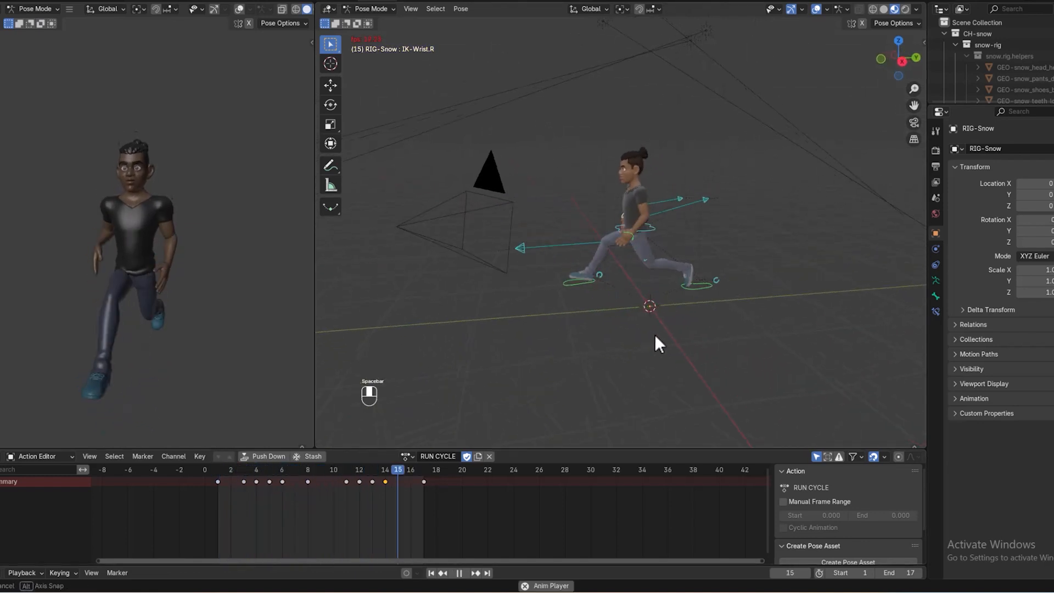
left_click(816, 8)
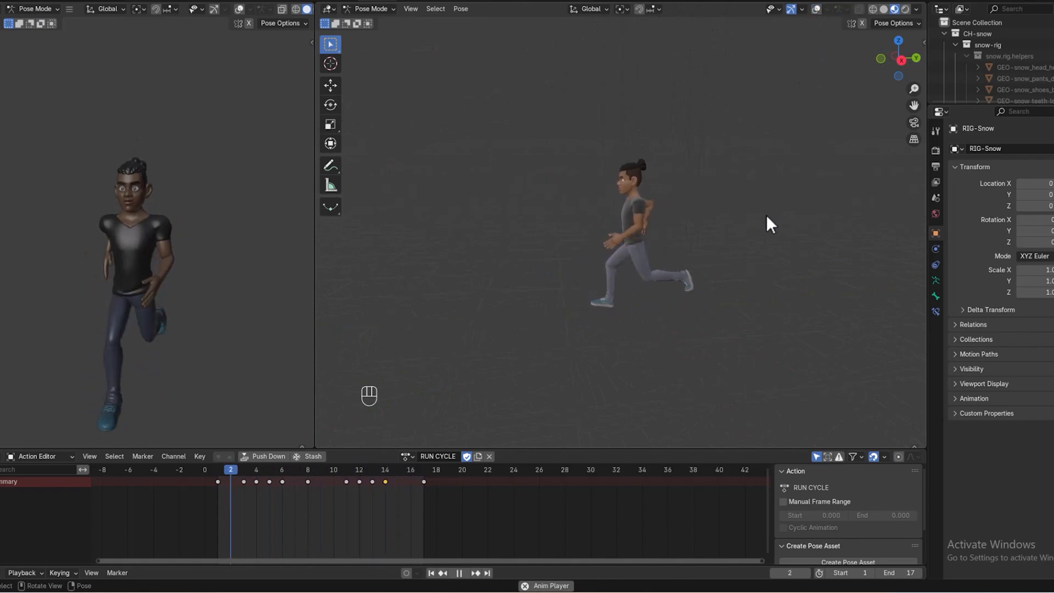
left_click(884, 8)
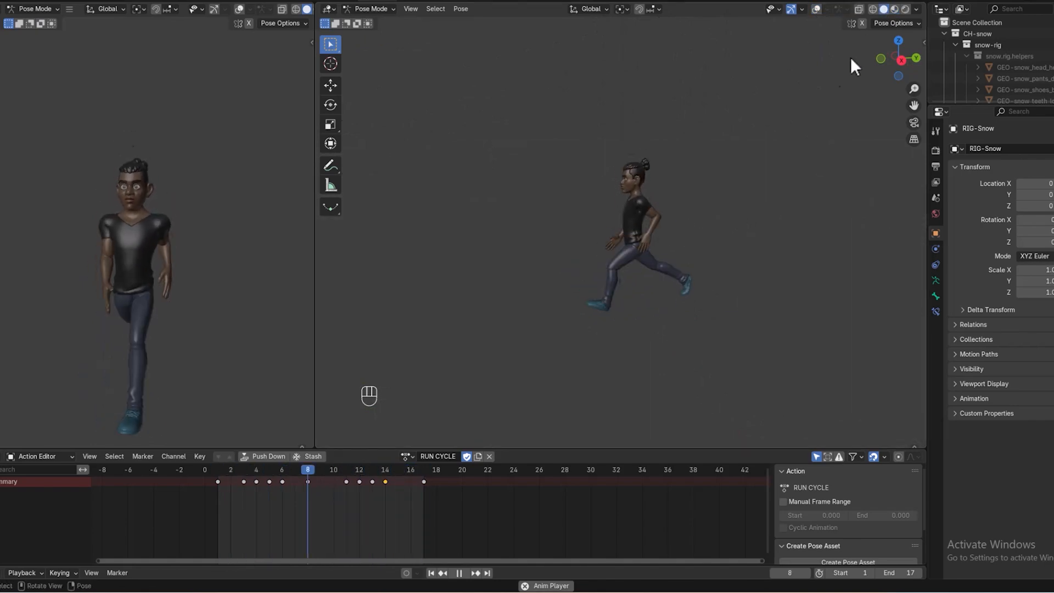
middle_click_drag(718, 190, 790, 202)
middle_click_drag(728, 228, 650, 263)
key("space")
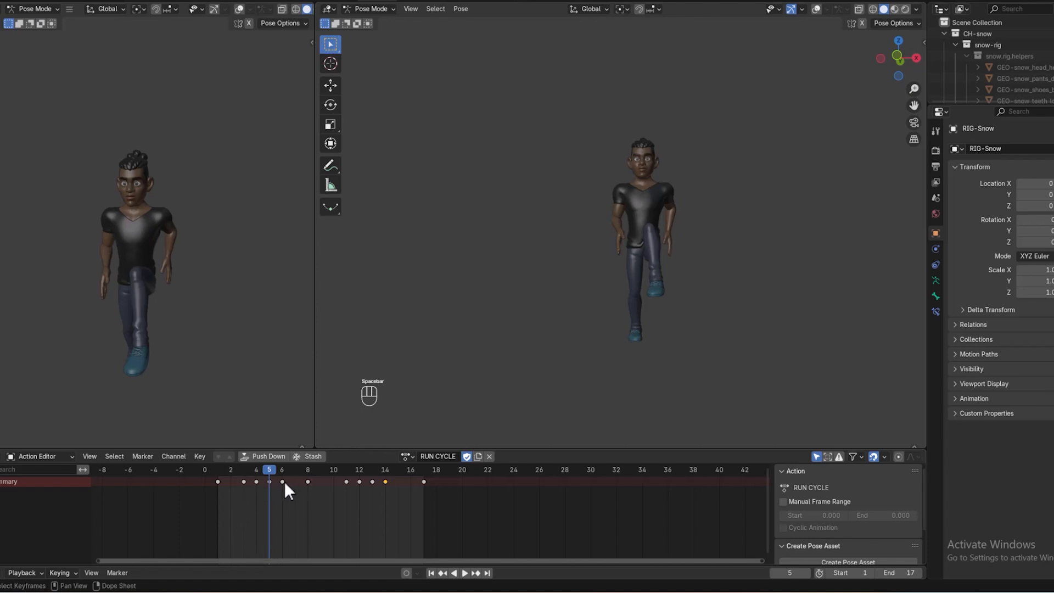
- Retime the airborne keyframes from frame 6 to 7 and from frame 14 to 15, and play back the cycle
middle_click_drag(639, 349, 535, 358)
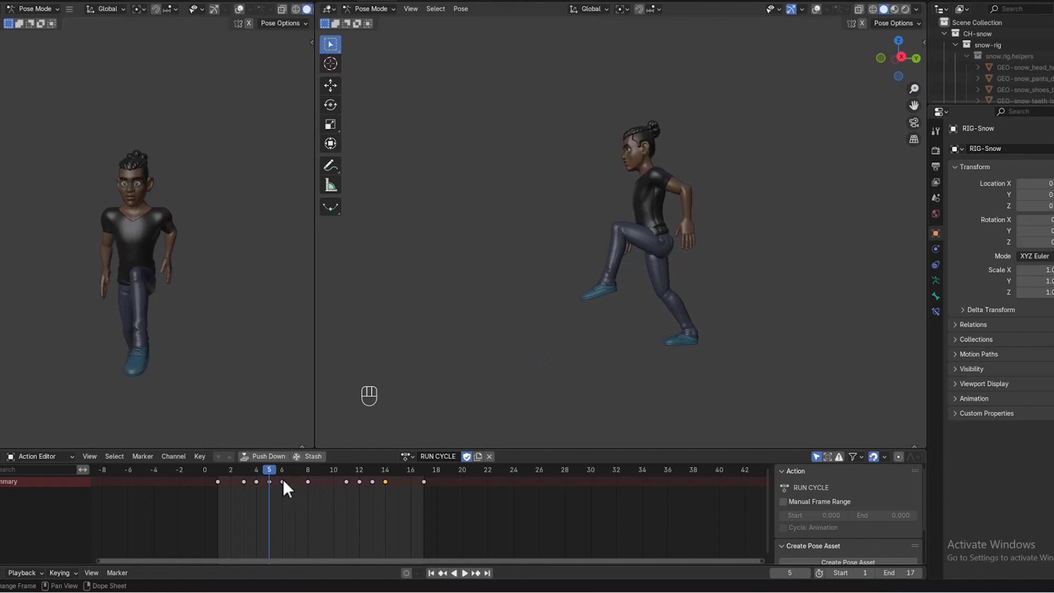
left_click_drag(282, 482, 370, 476)
key("space")
key("space")
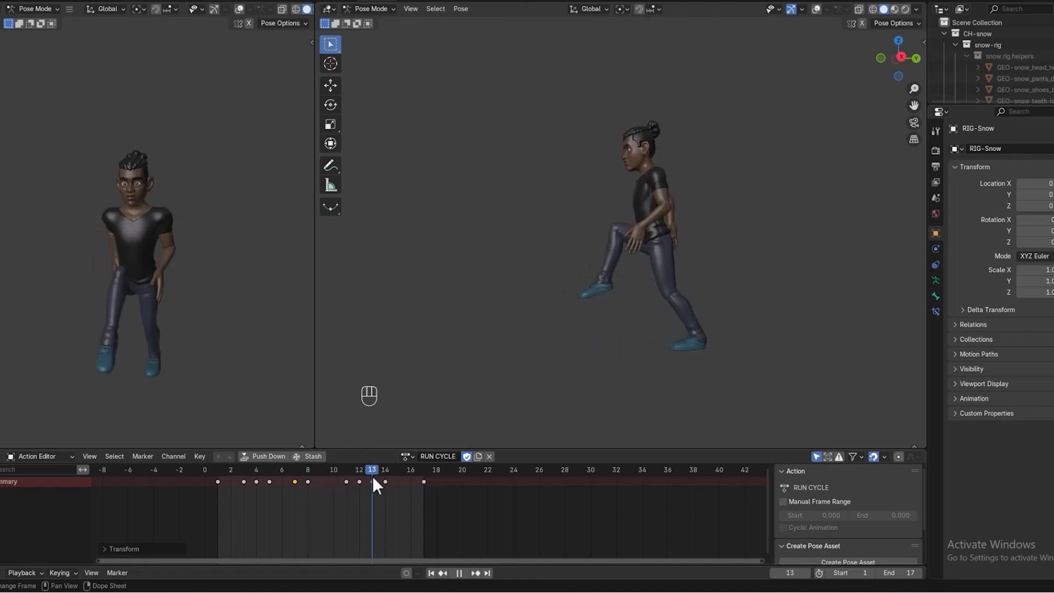
left_click_drag(386, 482, 405, 481)
key("space")
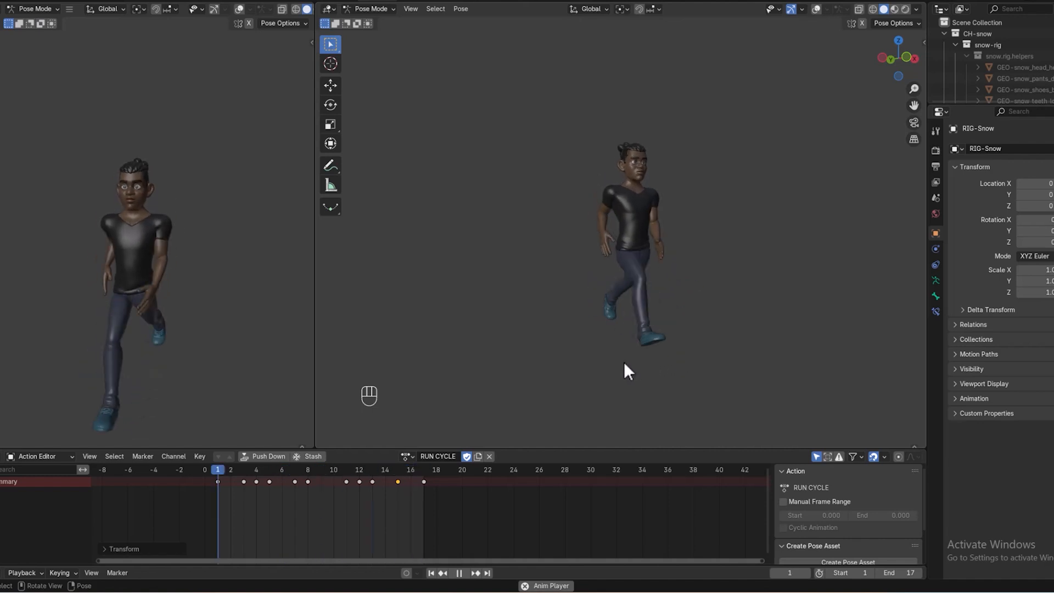
key("space")
- Move the keyframe at frame 3 to frame 2 and play the cycle from frame 1
left_click_drag(244, 482, 231, 482)
left_click_drag(341, 471, 218, 480)
key("space")
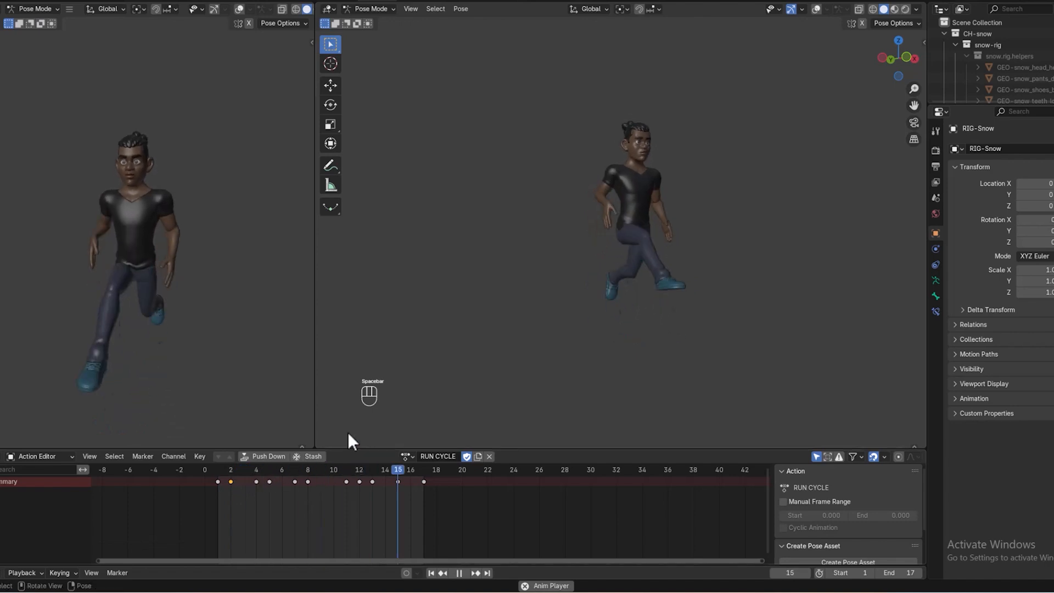
middle_click_drag(479, 370, 526, 364)
key("space")
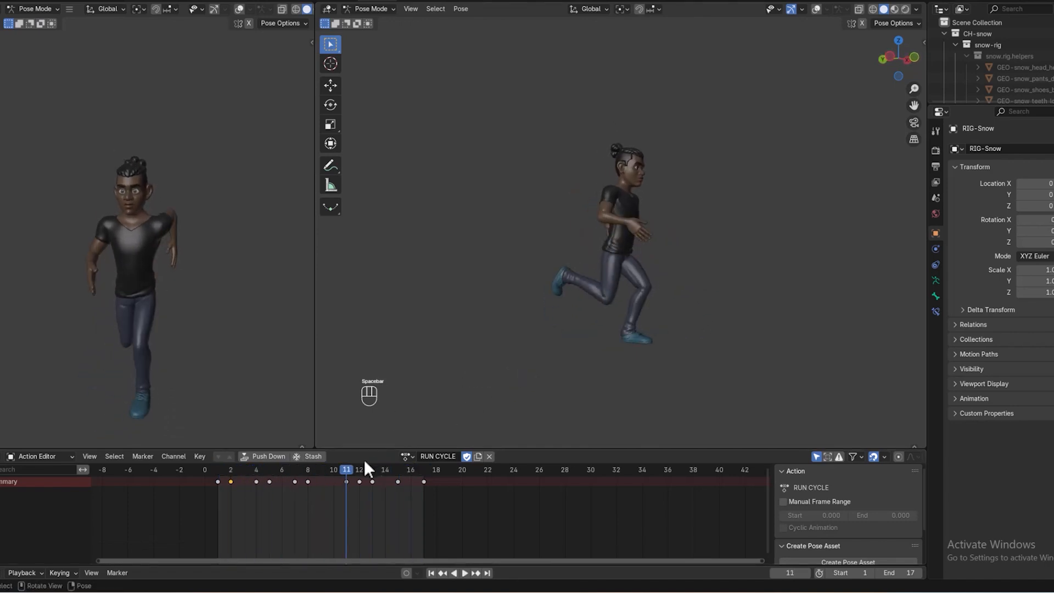
- Move the keyframe at frame 4 to frame 3 and replay the cycle
left_click_drag(256, 482, 244, 482)
key("space")
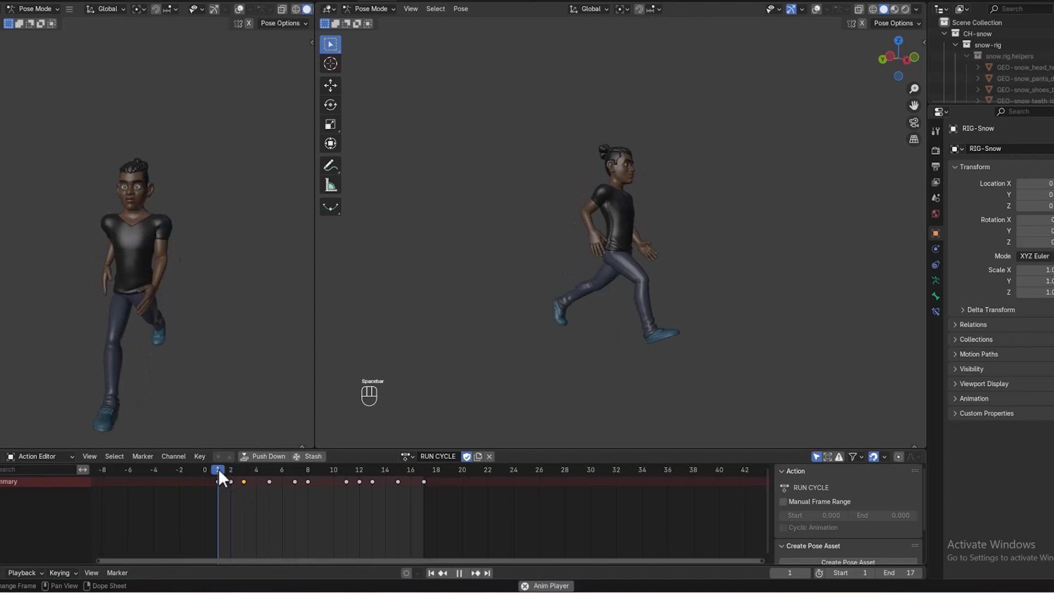
key("space")
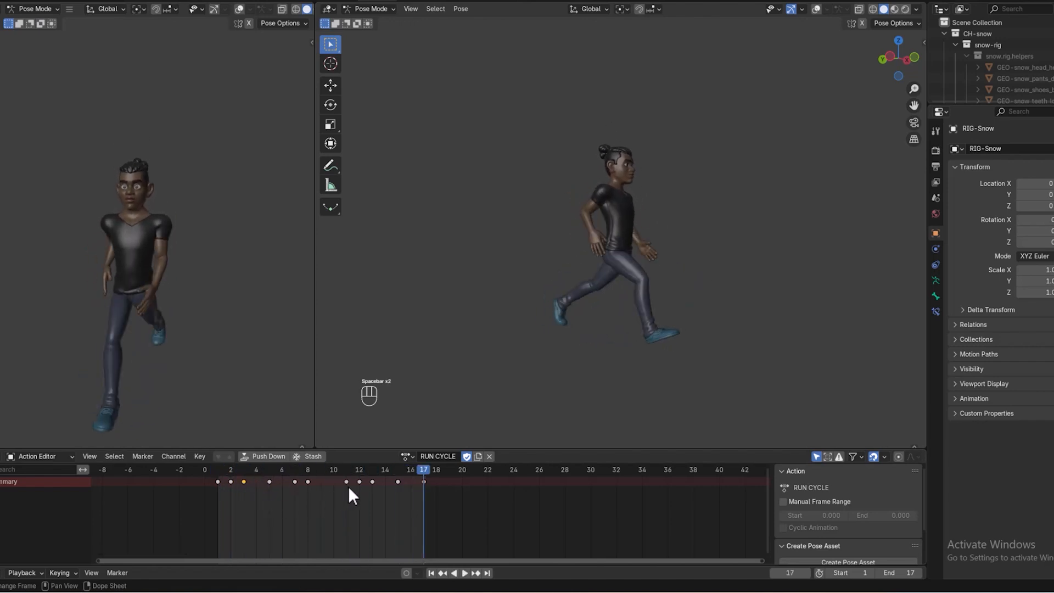
- Move the keyframe at frame 11 to frame 9 and check the motion in playback
key("space")
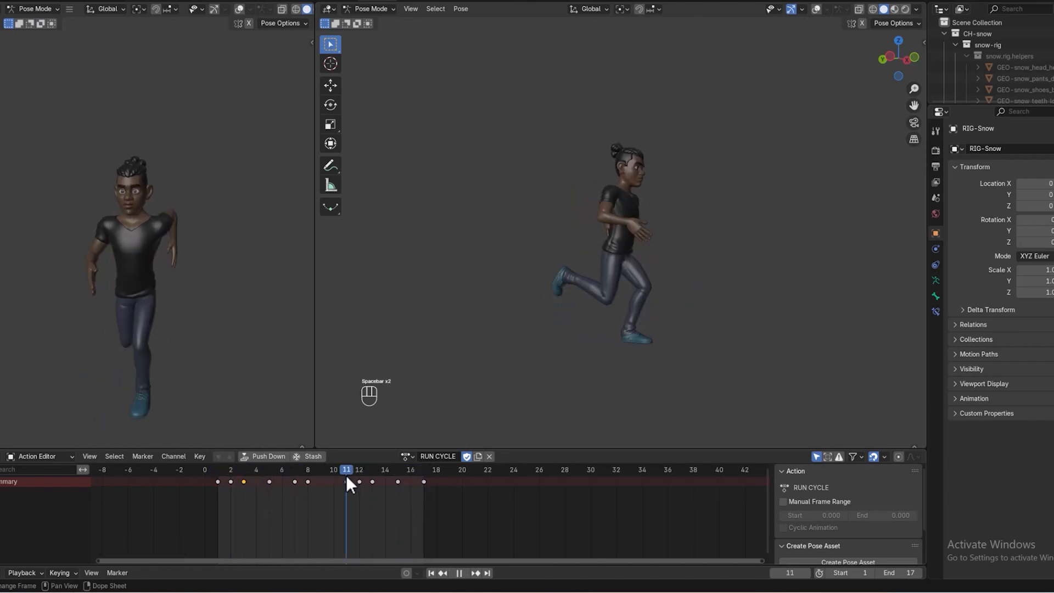
left_click_drag(346, 475, 218, 472)
key("space")
key("space")
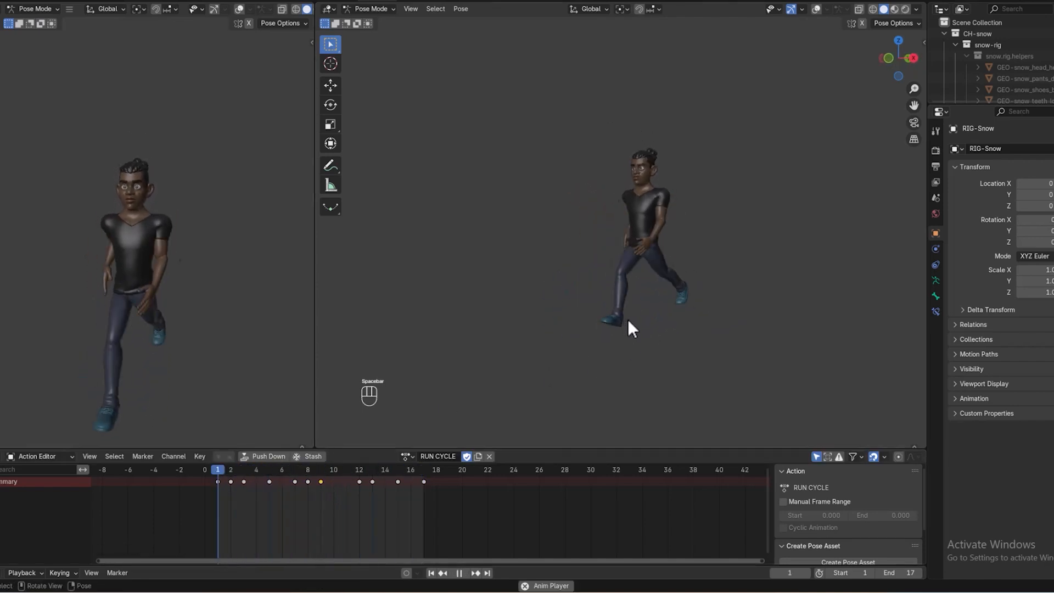
key("space")
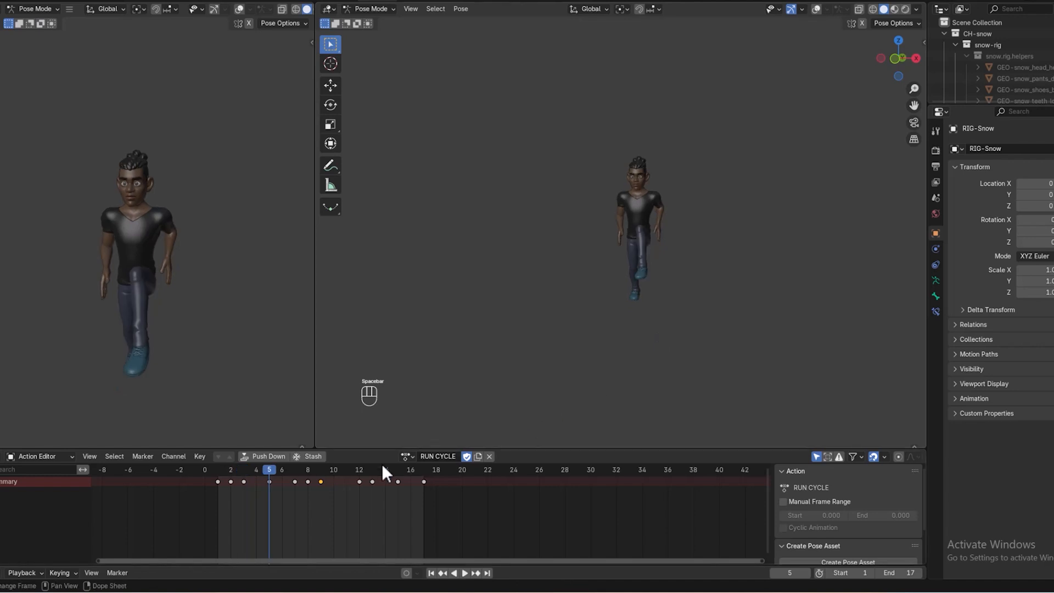
- Move the keyframe at frame 12 to frame 10 and the one at frame 13 to frame 11
left_click(318, 469)
left_click(333, 471)
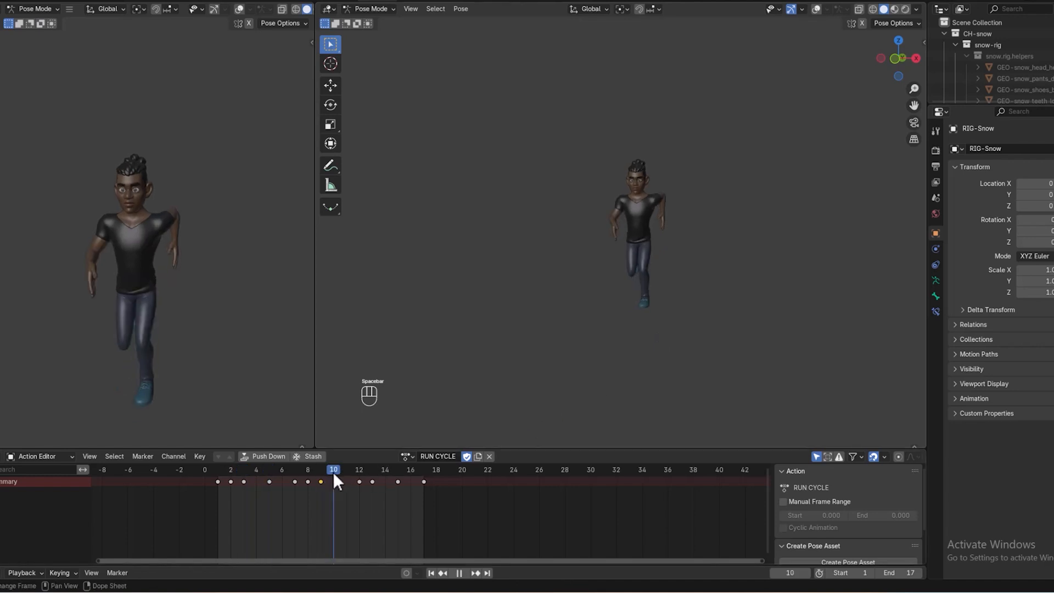
mouse_move(360, 482)
left_mouse_down()
mouse_move(333, 482)
mouse_move(370, 482)
mouse_move(346, 482)
left_mouse_up()
left_click(351, 469)
middle_click_drag(549, 398, 521, 367)
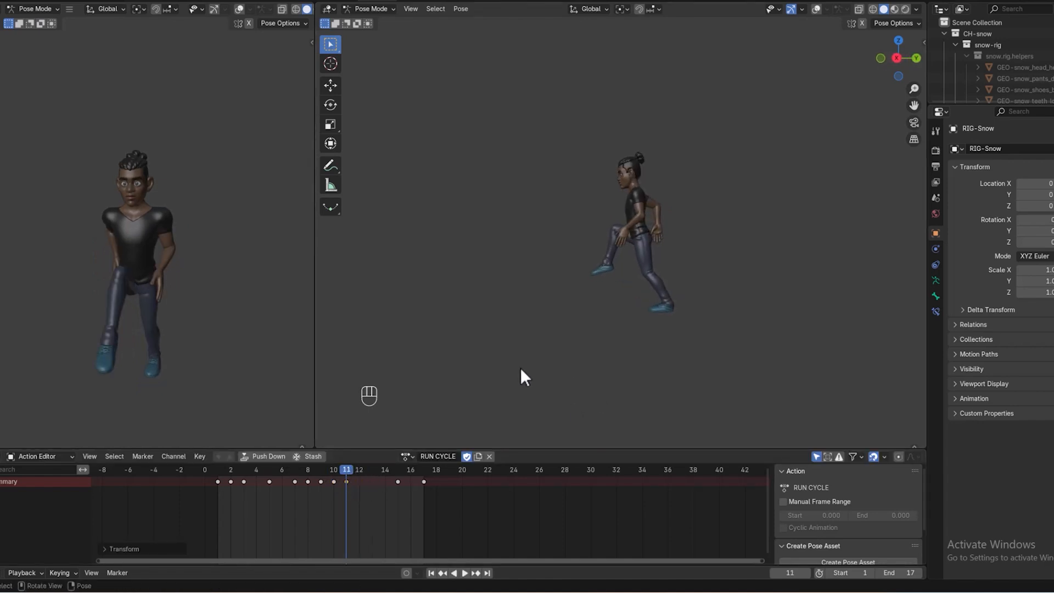
- Play back the retimed cycle and move the keyframe at frame 15 to frame 13
key("space")
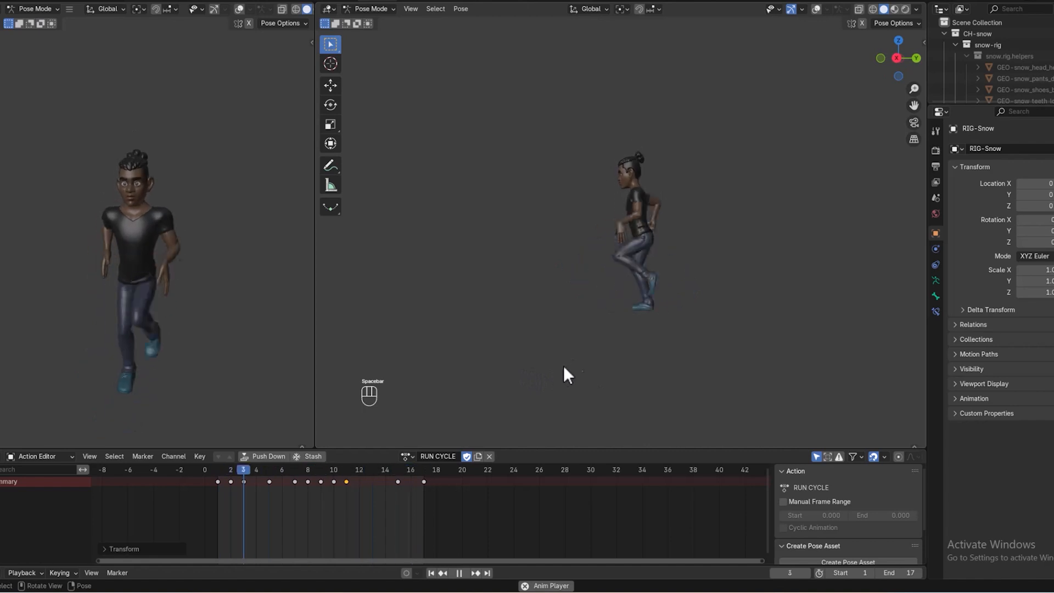
key("space")
key("space")
key("space")
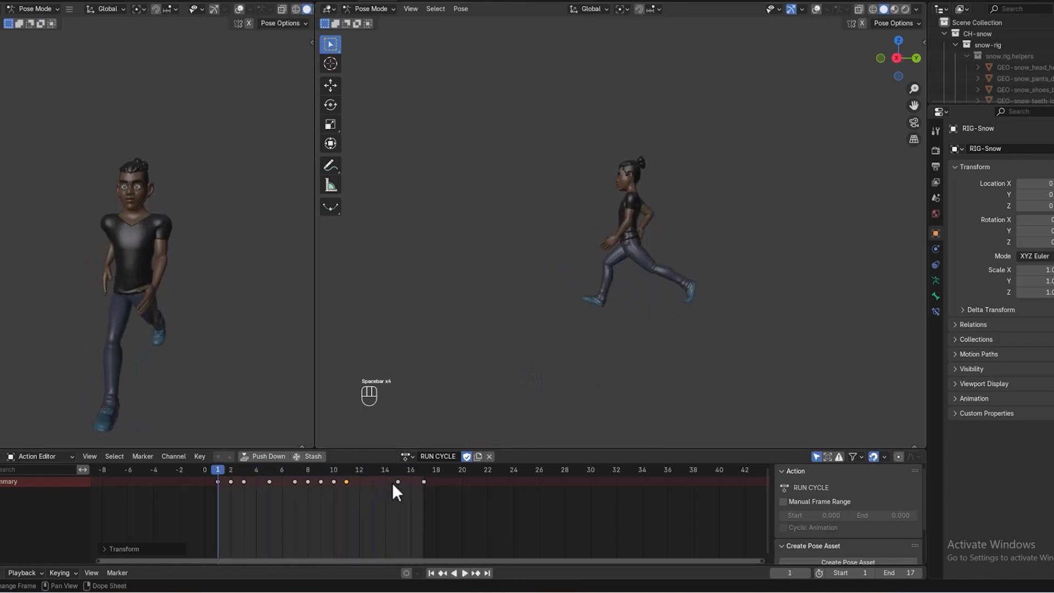
left_click(395, 481)
left_click_drag(398, 482, 374, 483)
key("space")
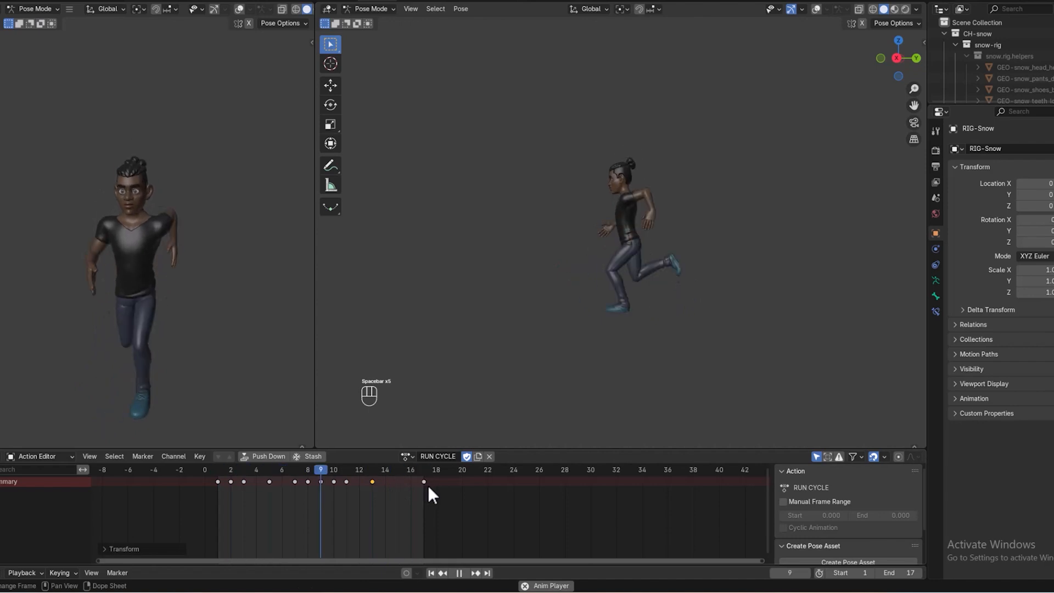
key("space")
- Shift the keyframe at frame 13 to frame 14 and the one at frame 11 to frame 12
mouse_move(372, 482)
left_mouse_down()
mouse_move(391, 483)
mouse_move(350, 481)
mouse_move(360, 483)
left_mouse_up()
key("space")
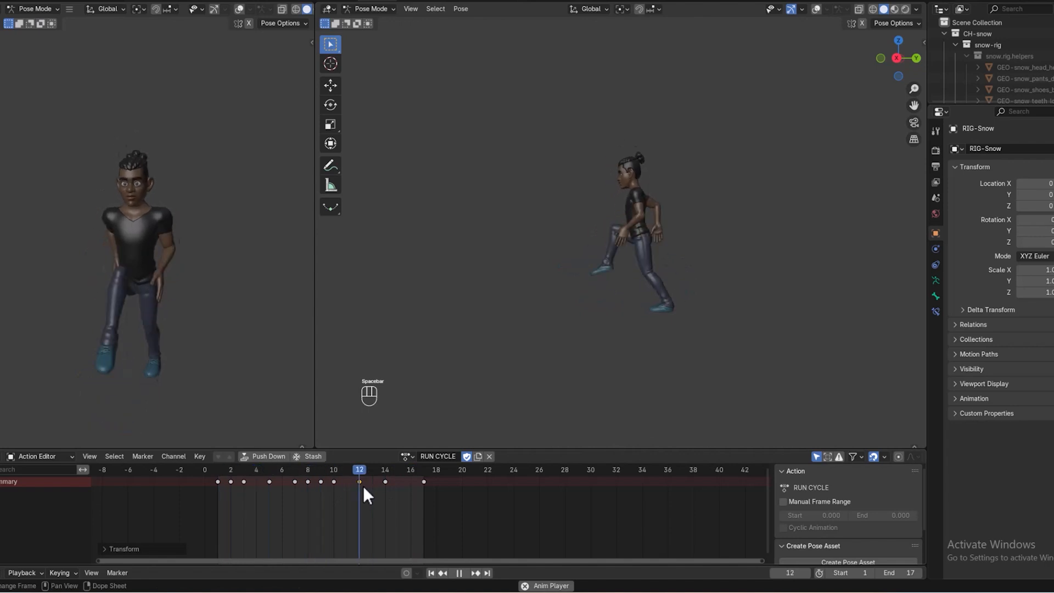
key("space")
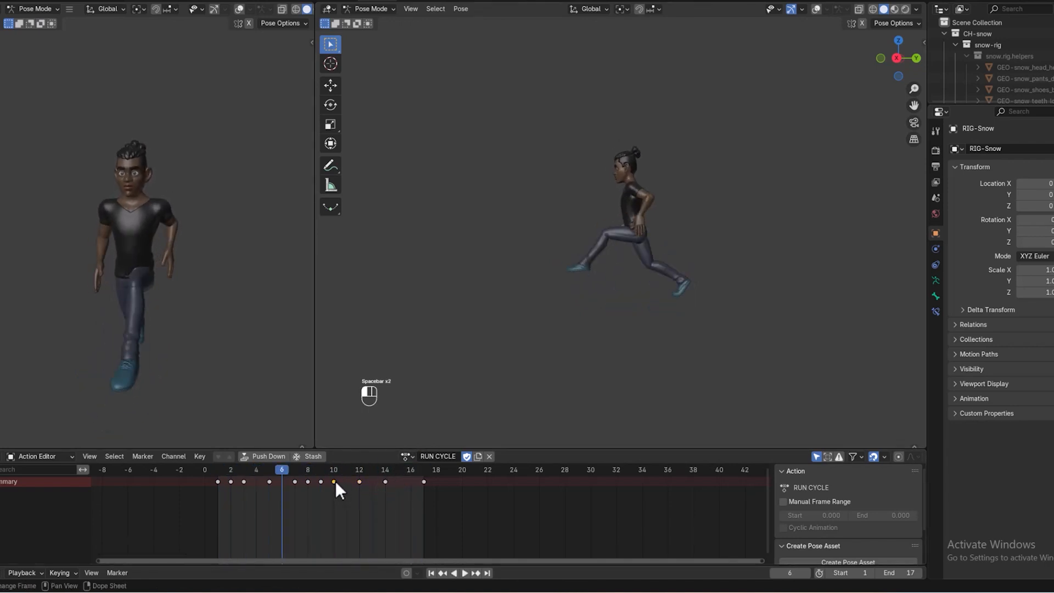
- Move the keyframe at frame 10 to frame 11 and play the run cycle, viewing it from several angles
left_click_drag(335, 481, 346, 483)
key("space")
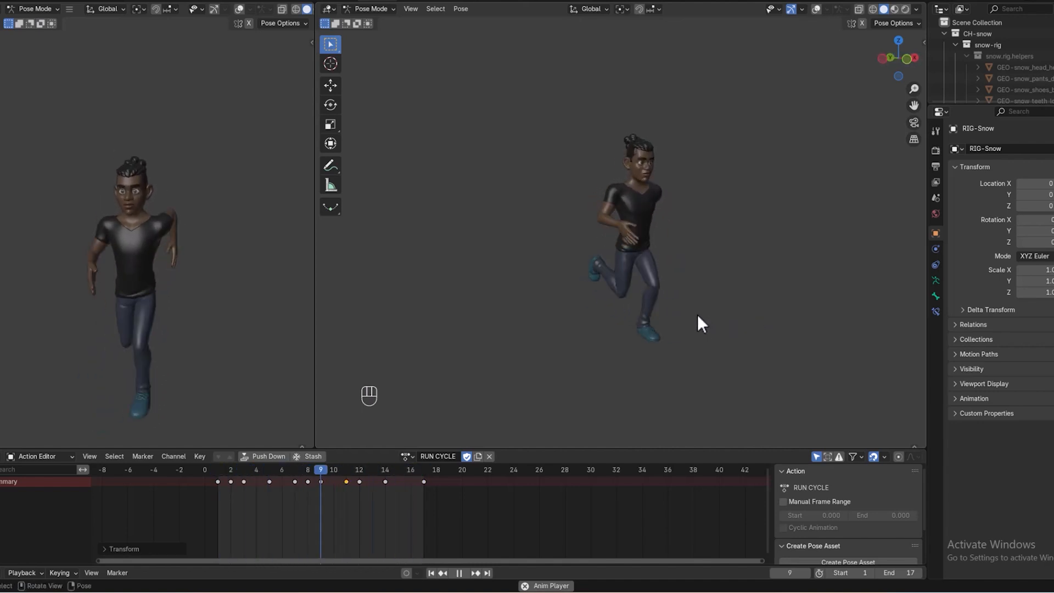
scroll(697, 314, "up", 3)
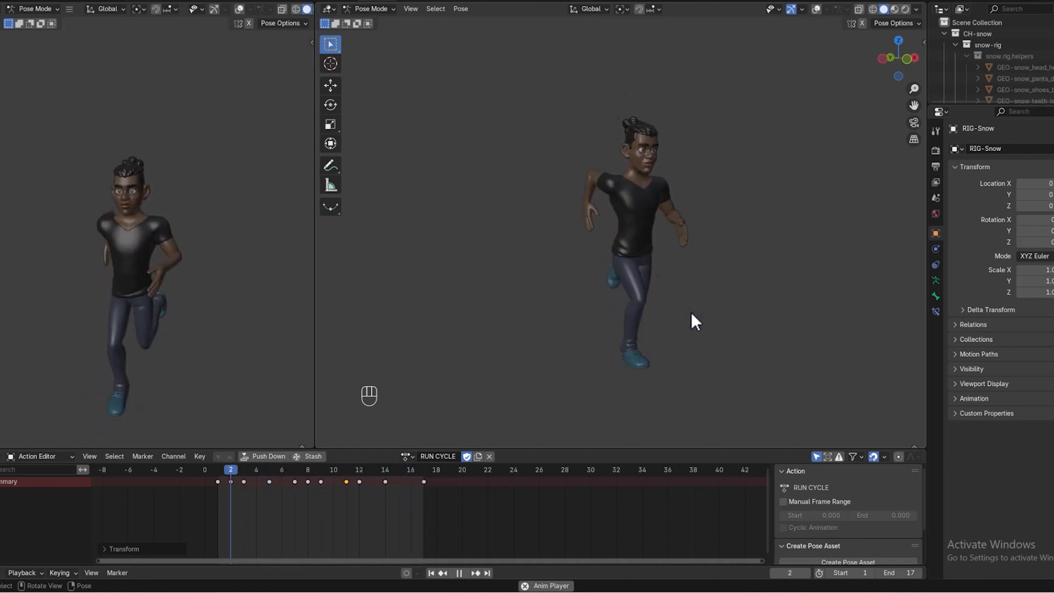
middle_click_drag(690, 312, 698, 179)
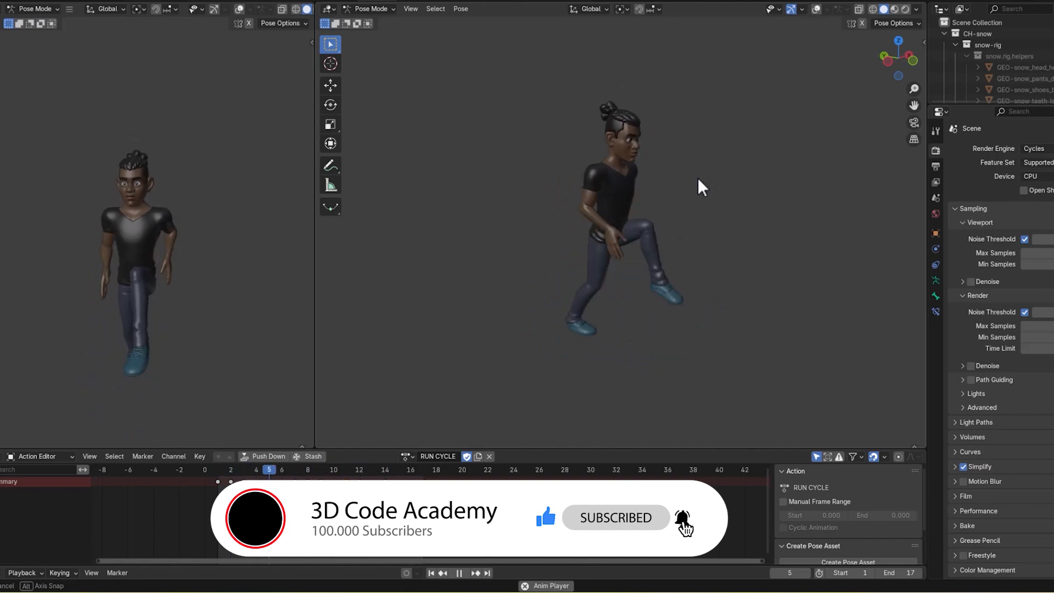